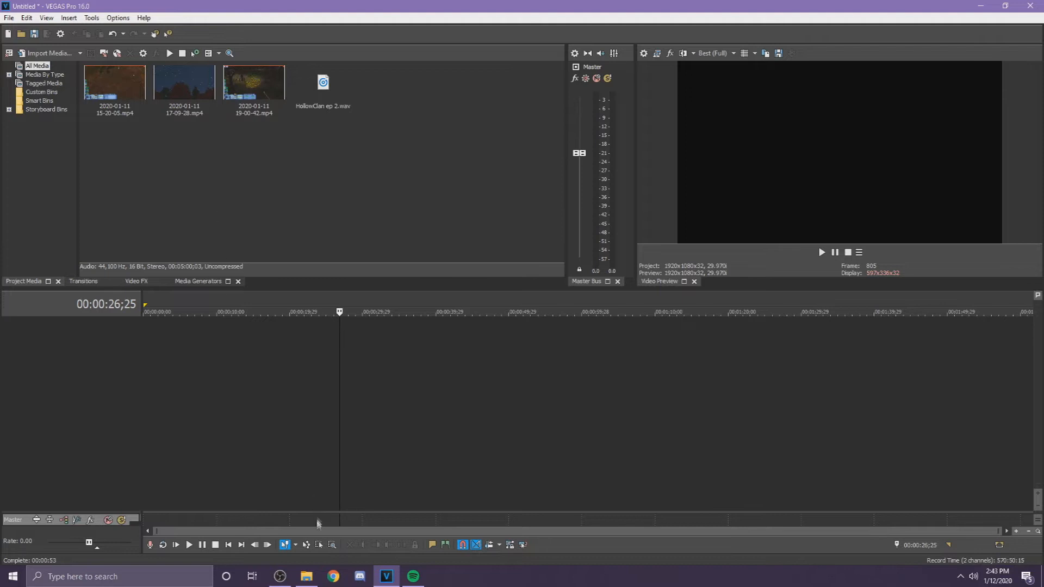
Step: Place HollowClan ep 2.wav on a new audio track at the very beginning of the timeline
left_click(229, 545)
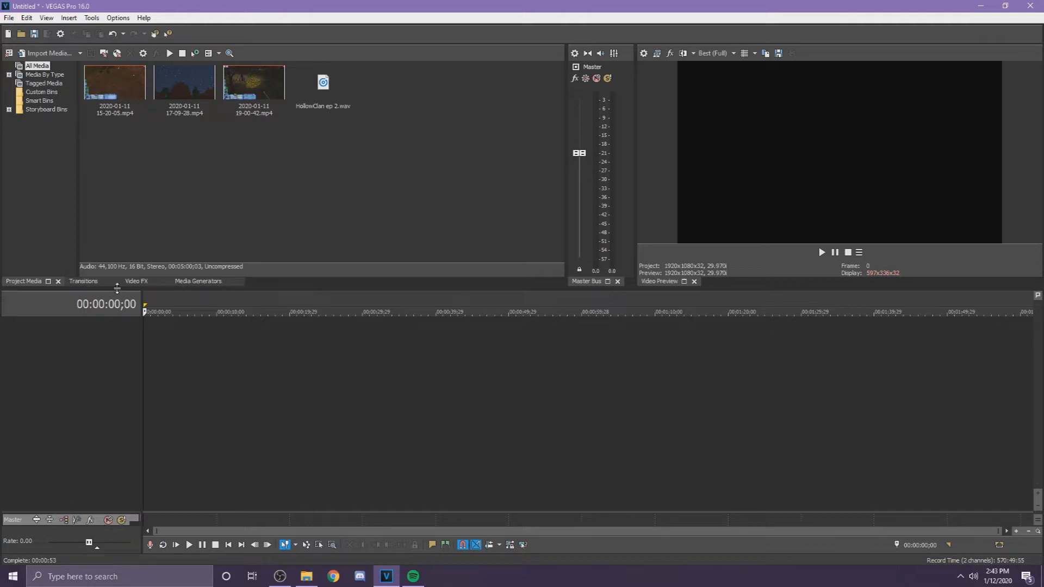
left_click_drag(323, 87, 163, 406)
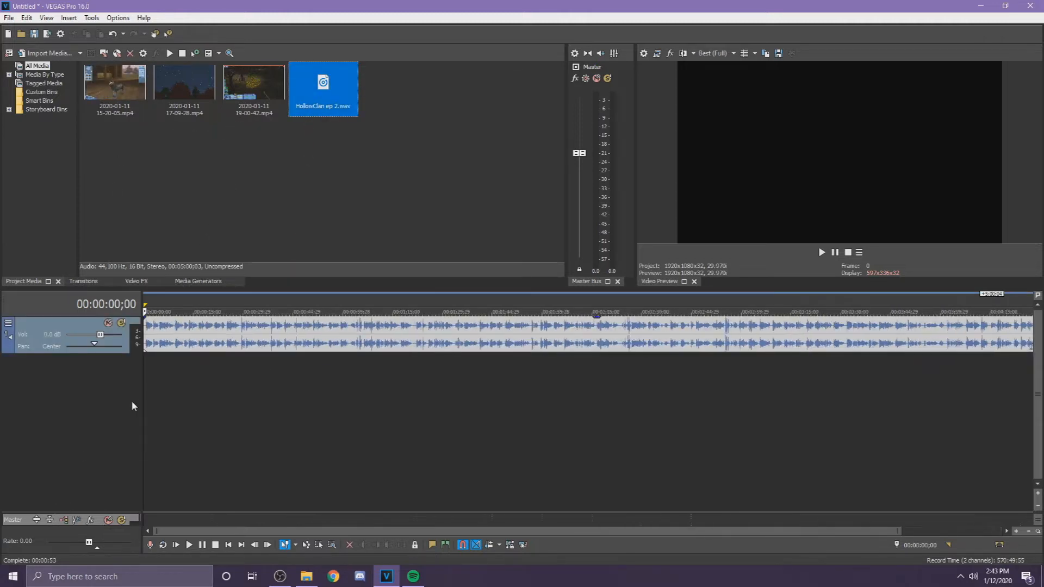
left_click(171, 380)
Step: Insert two empty video tracks above the HollowClan ep 2.wav audio track
right_click(26, 329)
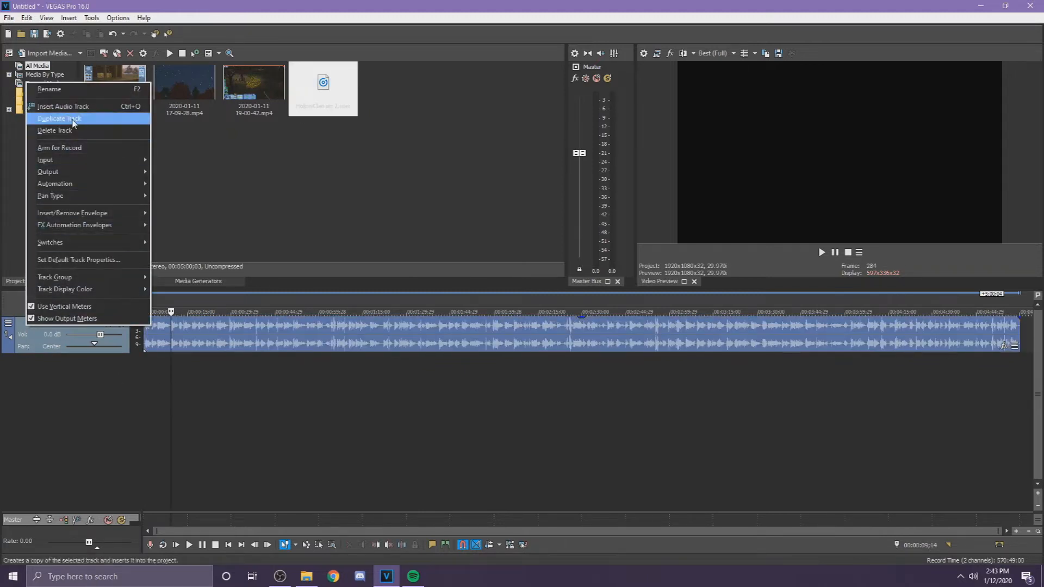
left_click(46, 422)
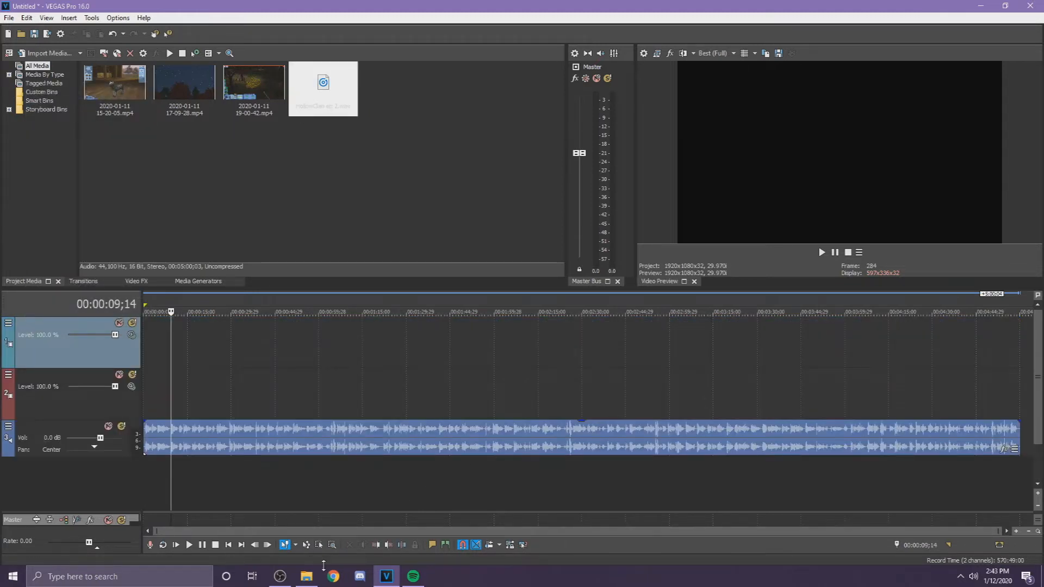
left_click(285, 575)
left_click(285, 575)
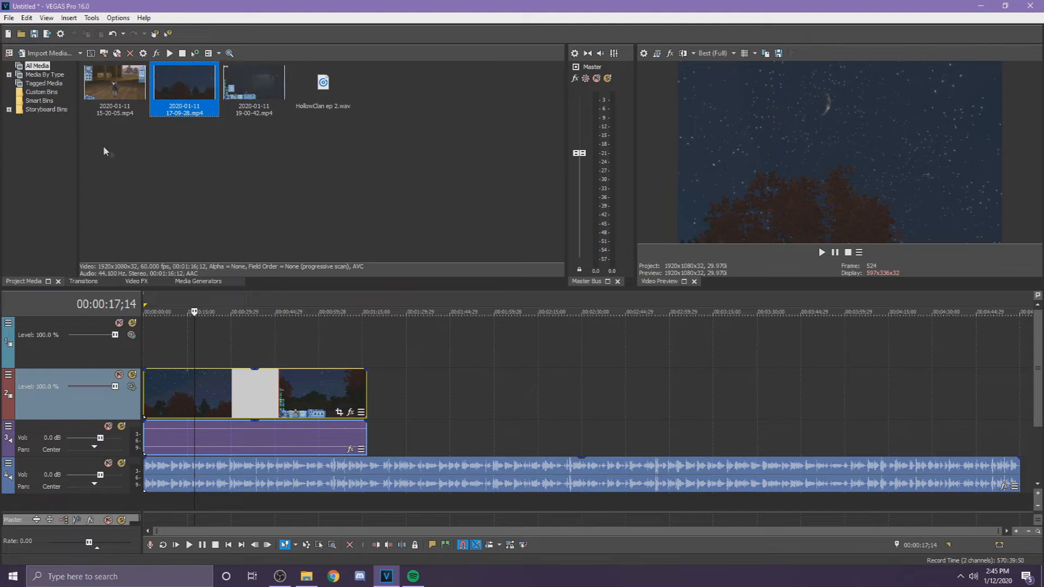
Step: Browse the available transitions and video effects, including the Bézier Masking presets
left_click(139, 168)
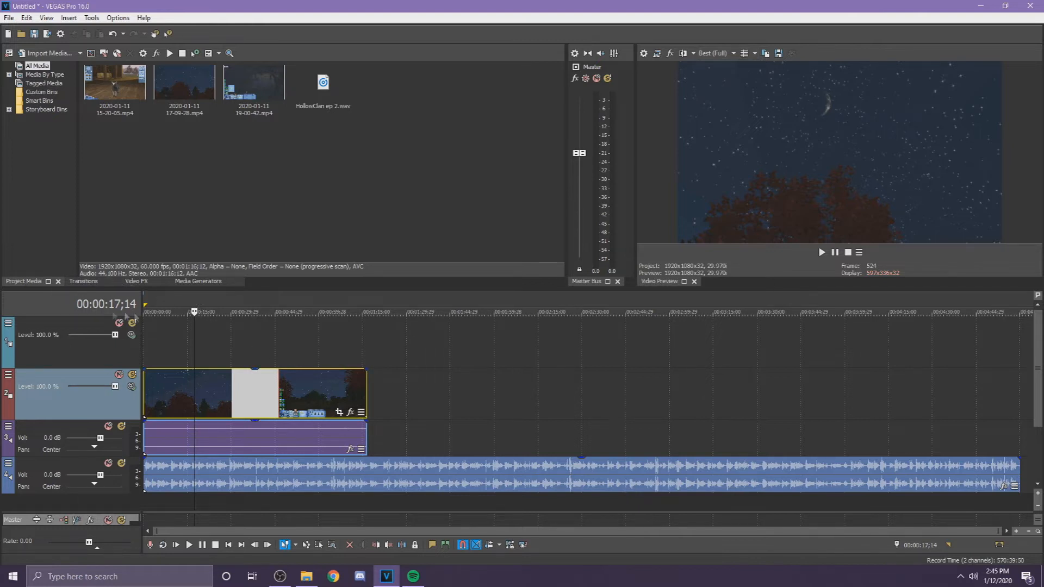
left_click(82, 283)
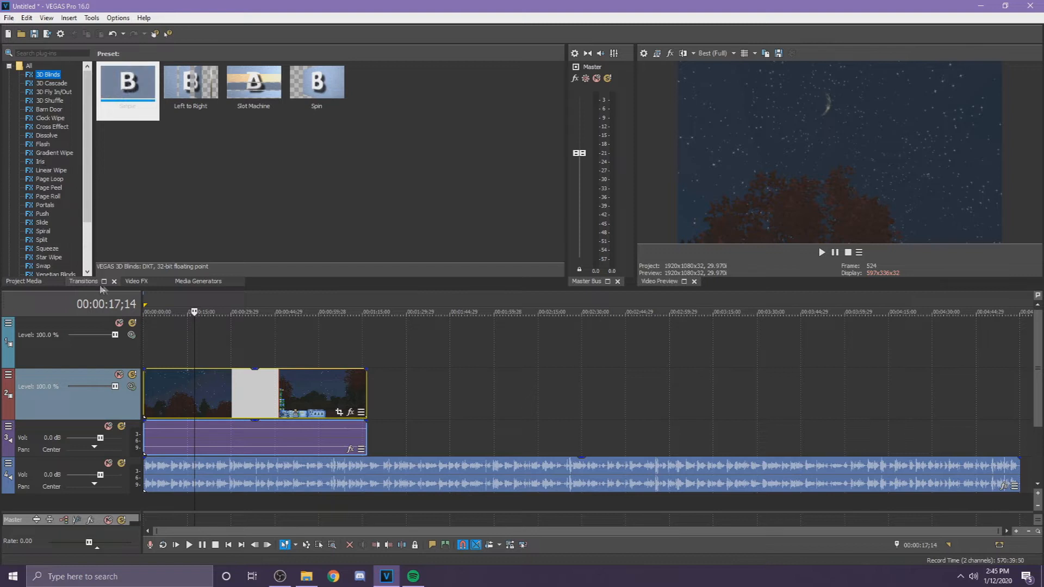
left_click(145, 282)
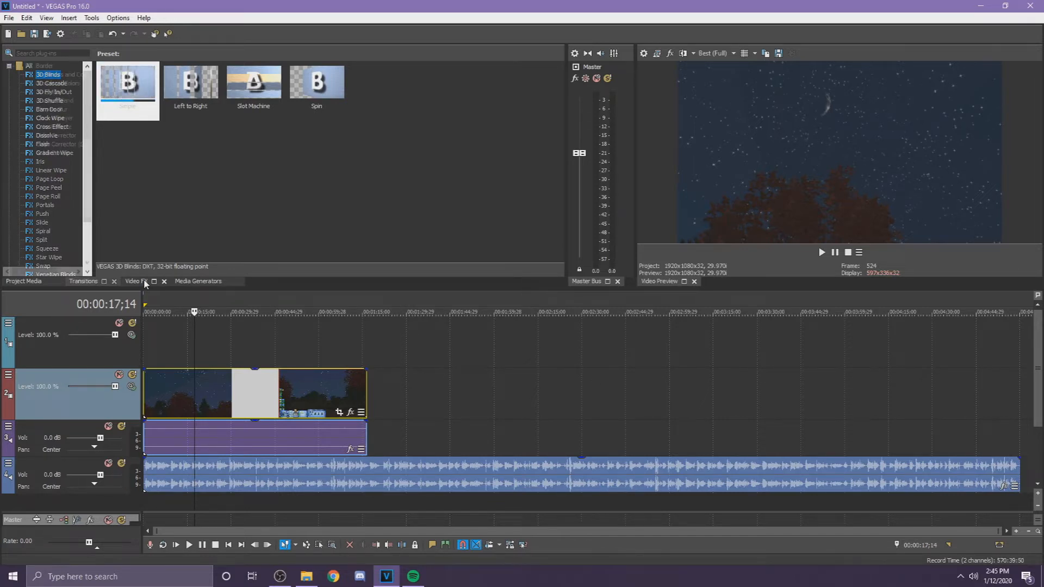
scroll(55, 169, "up", 2)
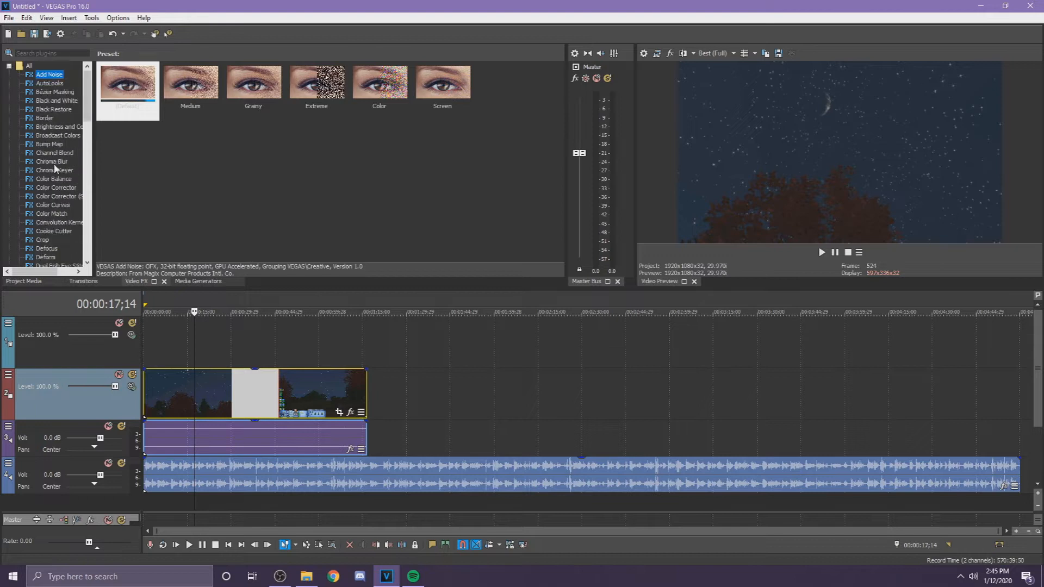
left_click(54, 92)
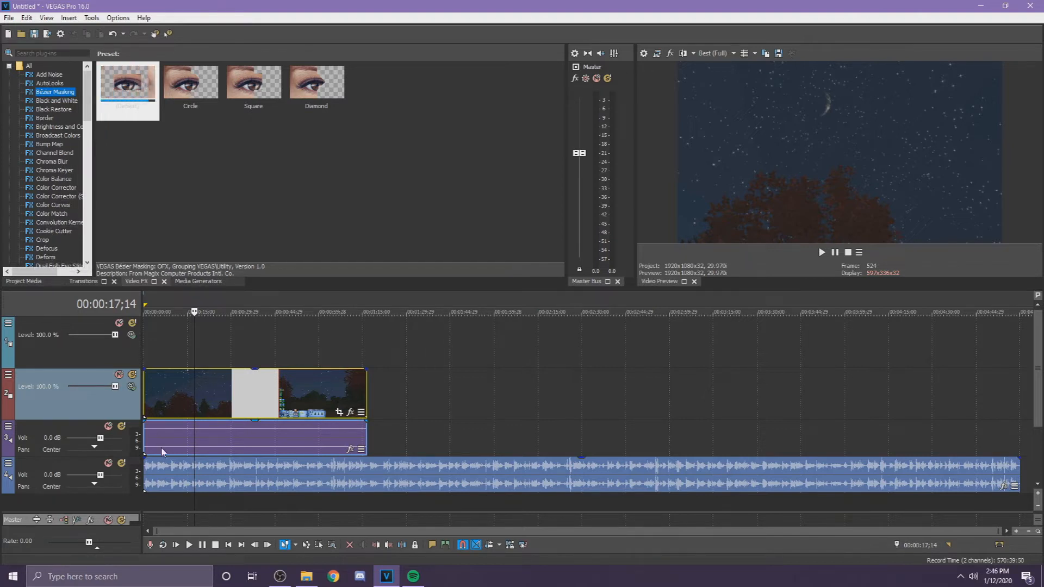
Step: Inspect the narration, clip audio and video events on the timeline, leaving the playhead at 00:00:34;23
left_click(510, 492)
left_click(665, 485)
left_click(858, 471)
left_click(924, 472)
left_click_drag(924, 442, 54, 456)
left_click(229, 447)
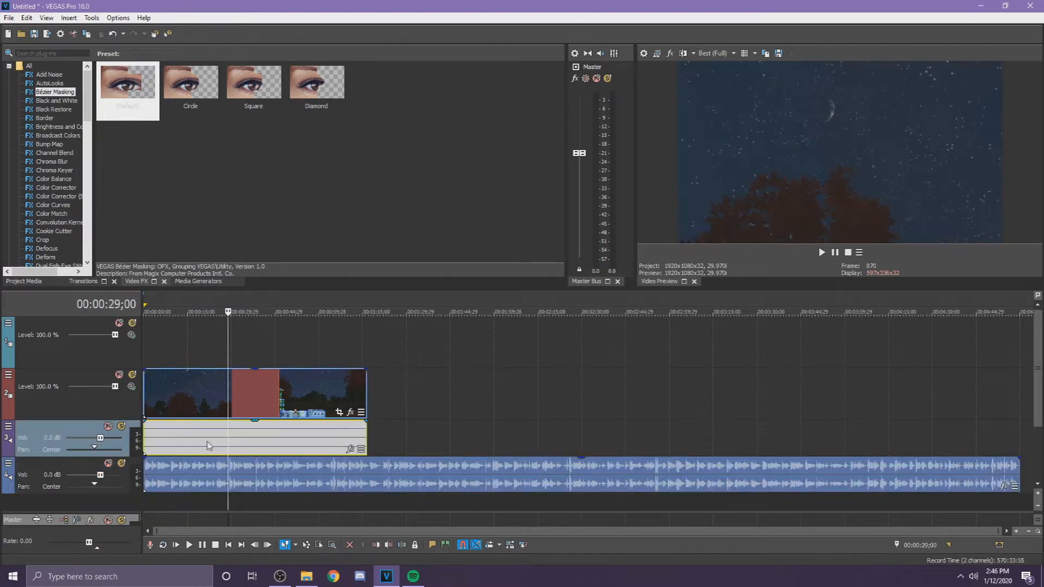
left_click(207, 403)
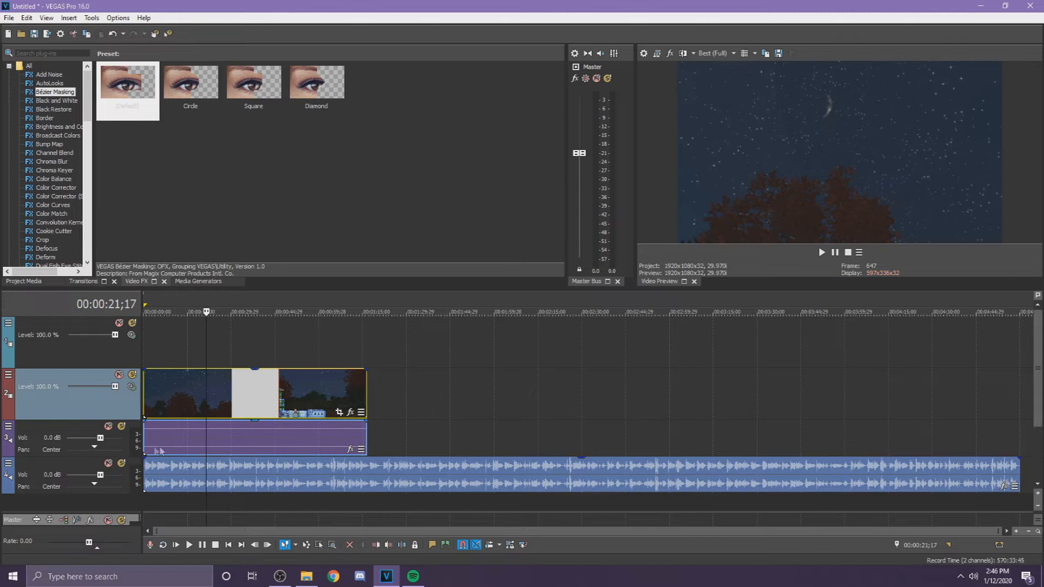
left_click(409, 384)
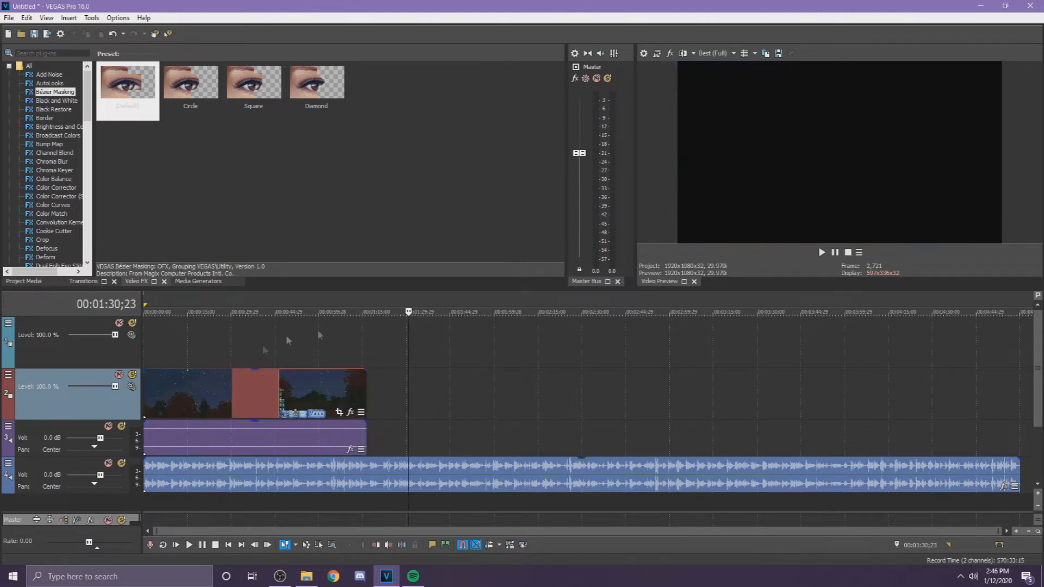
left_click(328, 441)
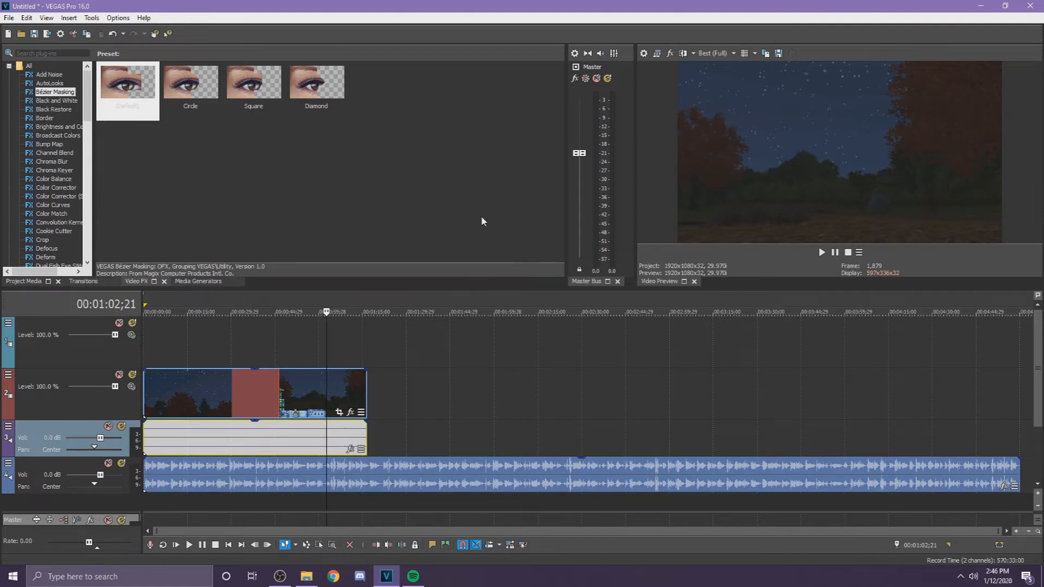
left_click(245, 395)
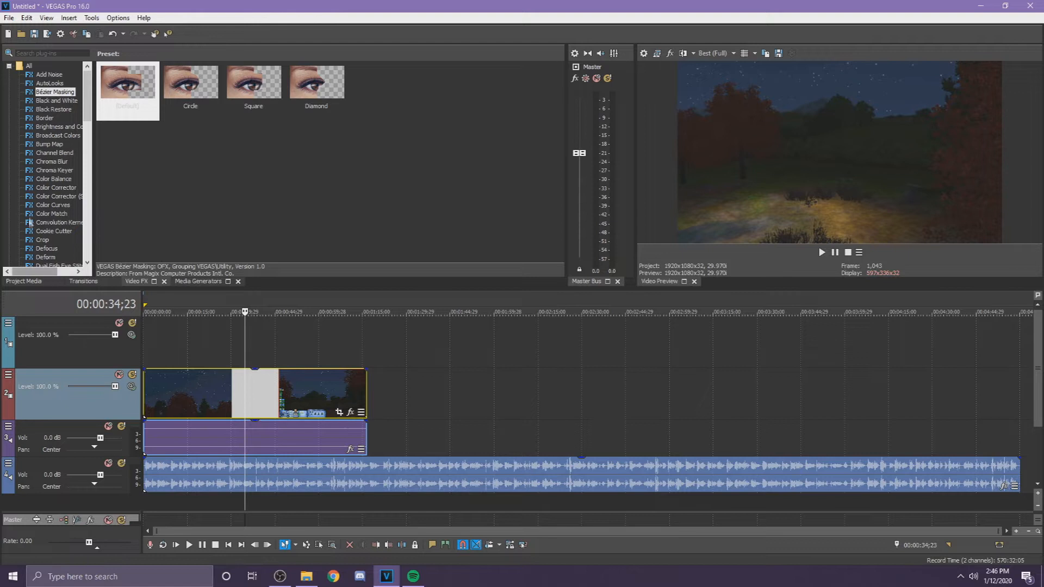
scroll(57, 213, "down", 1)
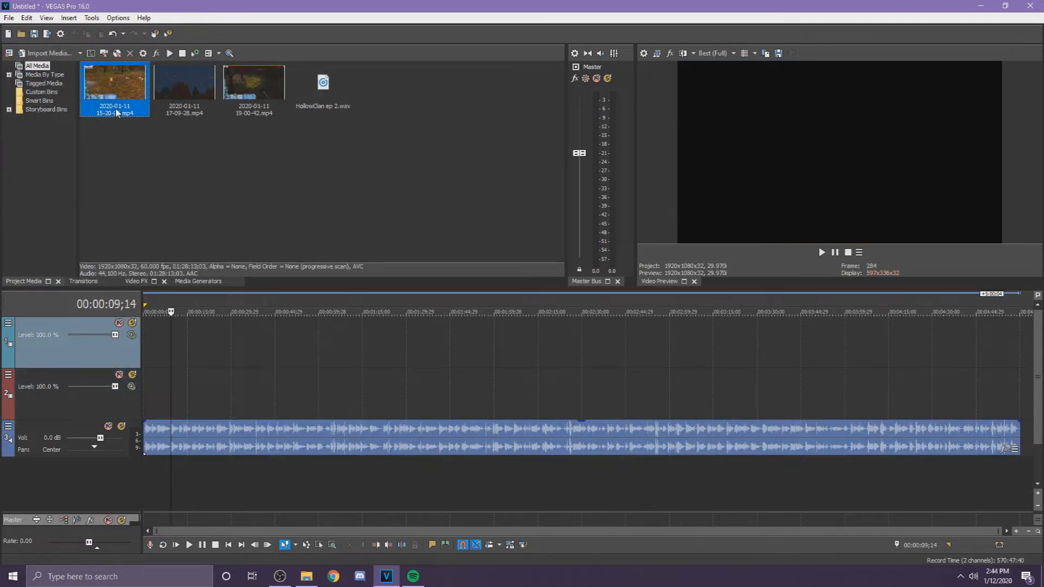
left_click(241, 147)
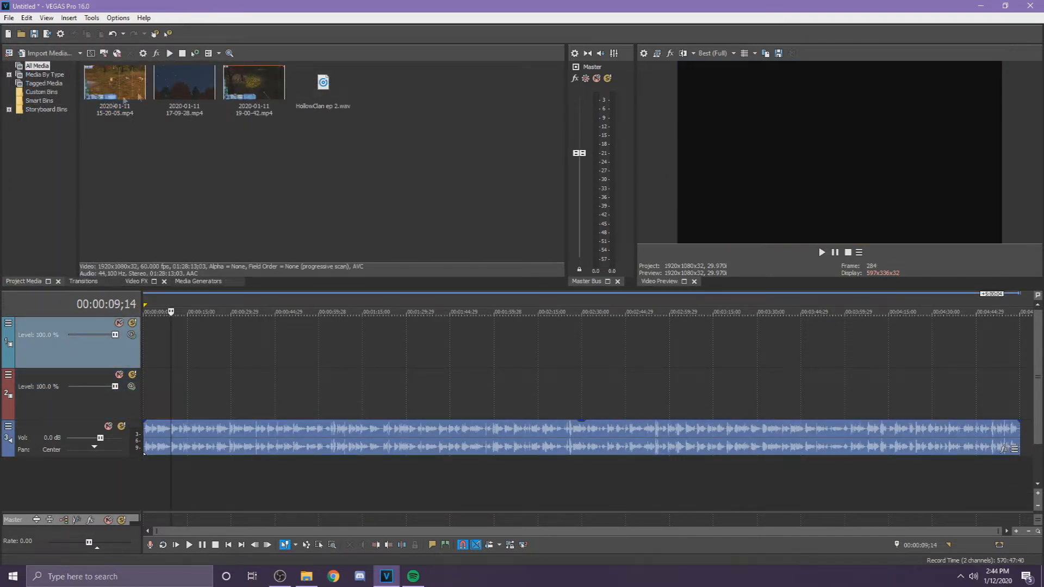
left_click_drag(204, 115, 158, 383)
right_click(72, 430)
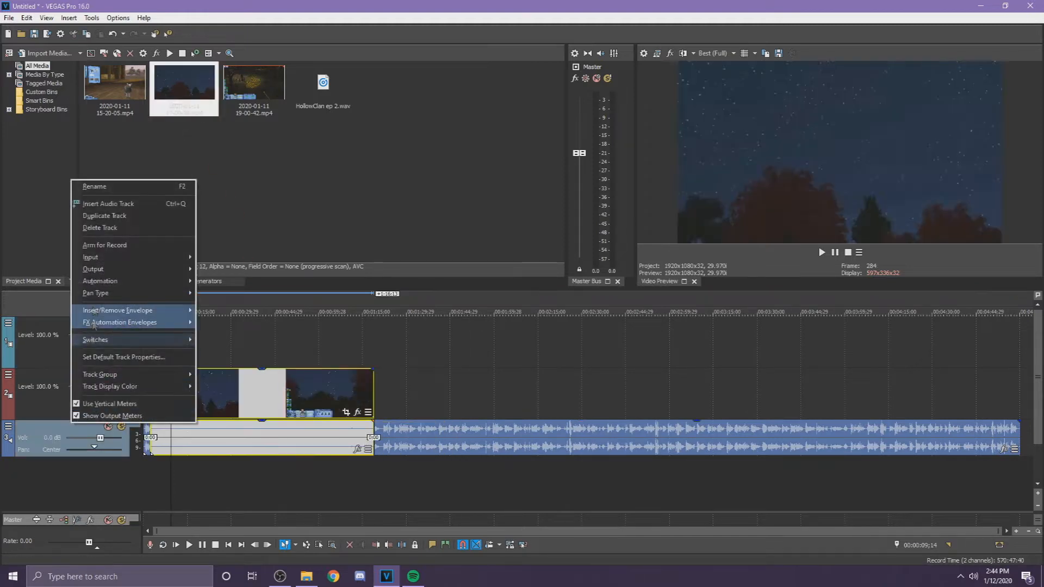
left_click(109, 205)
left_click_drag(206, 472, 337, 426)
left_click(201, 394)
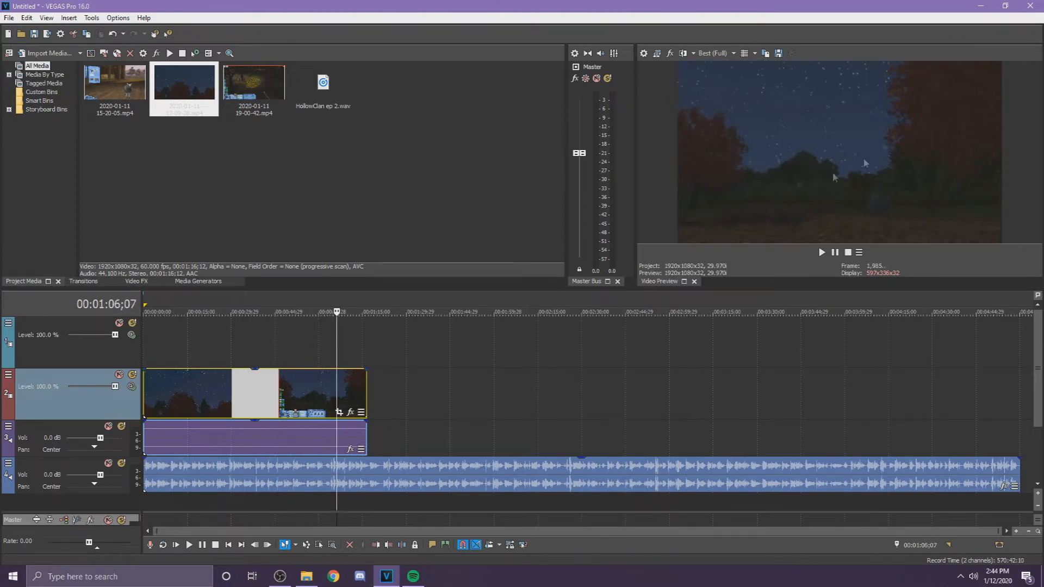
left_click(148, 283)
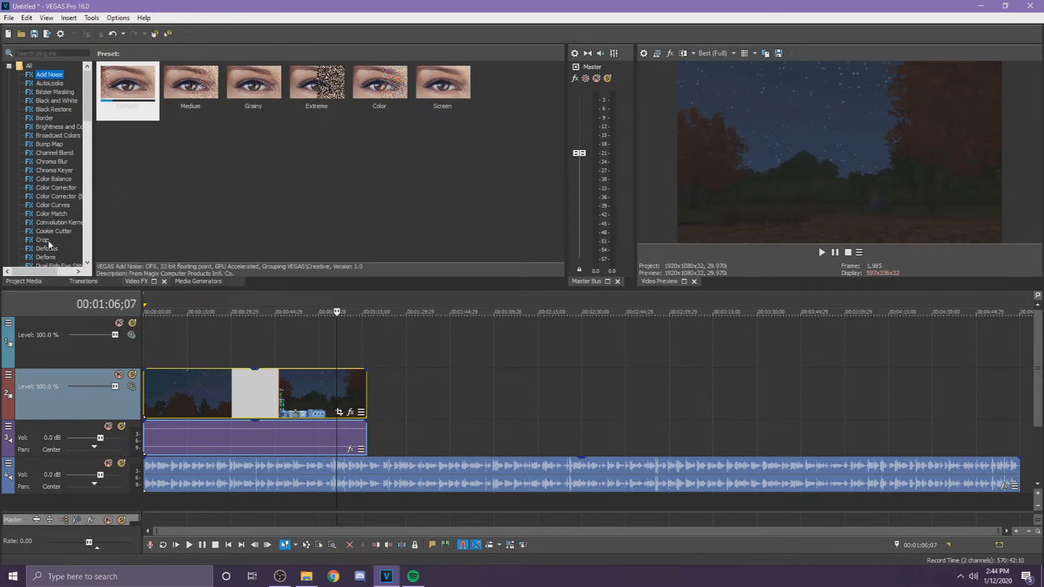
scroll(53, 219, "down", 2)
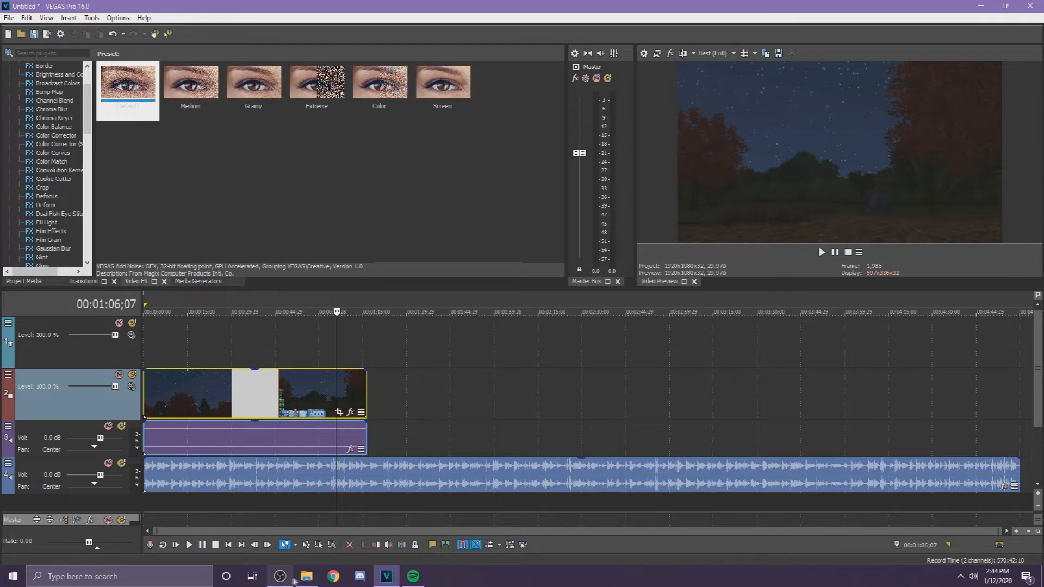
left_click(307, 576)
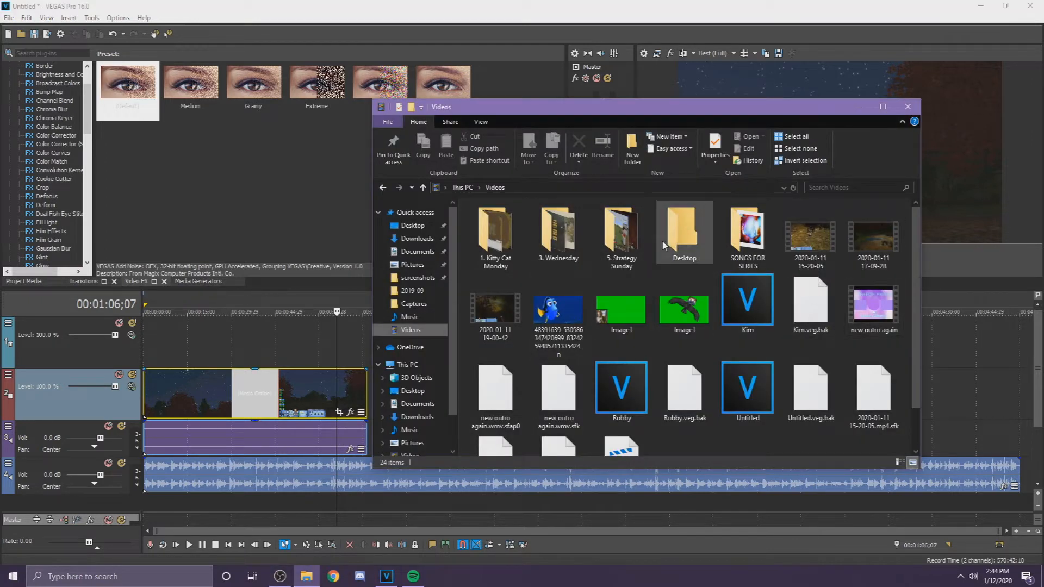
double_click(882, 243)
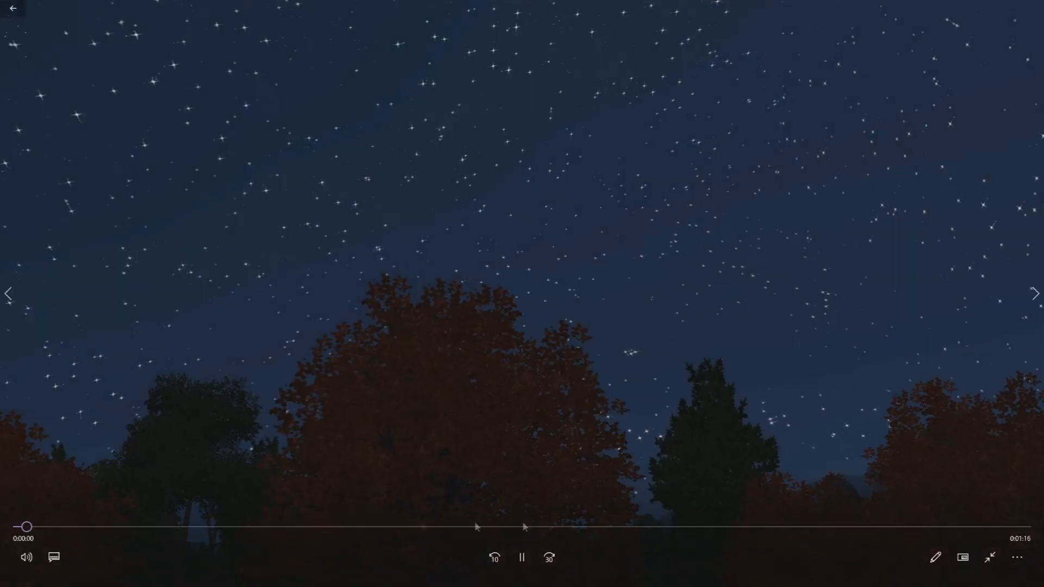
left_click(514, 527)
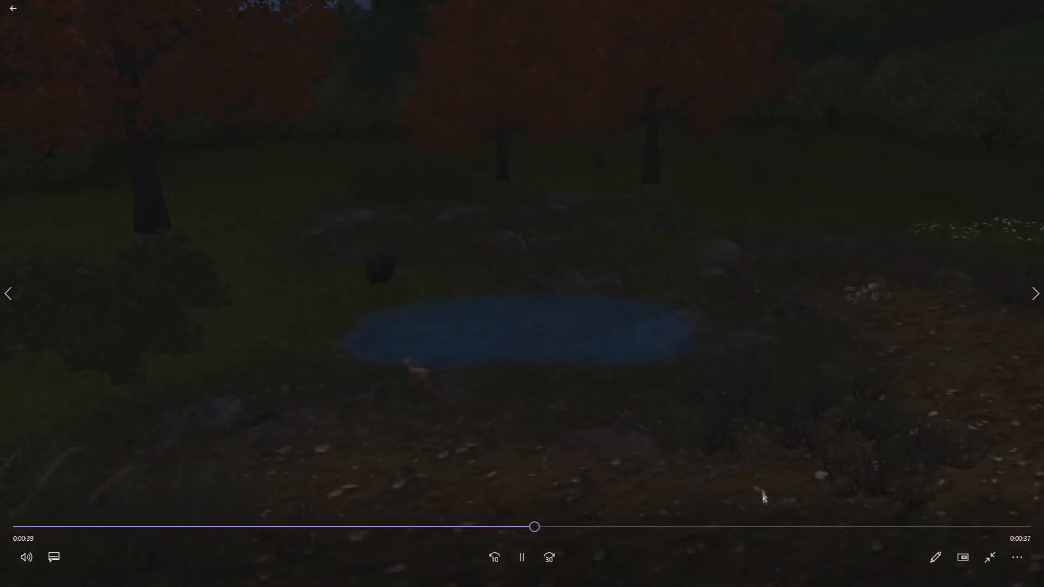
left_click(760, 527)
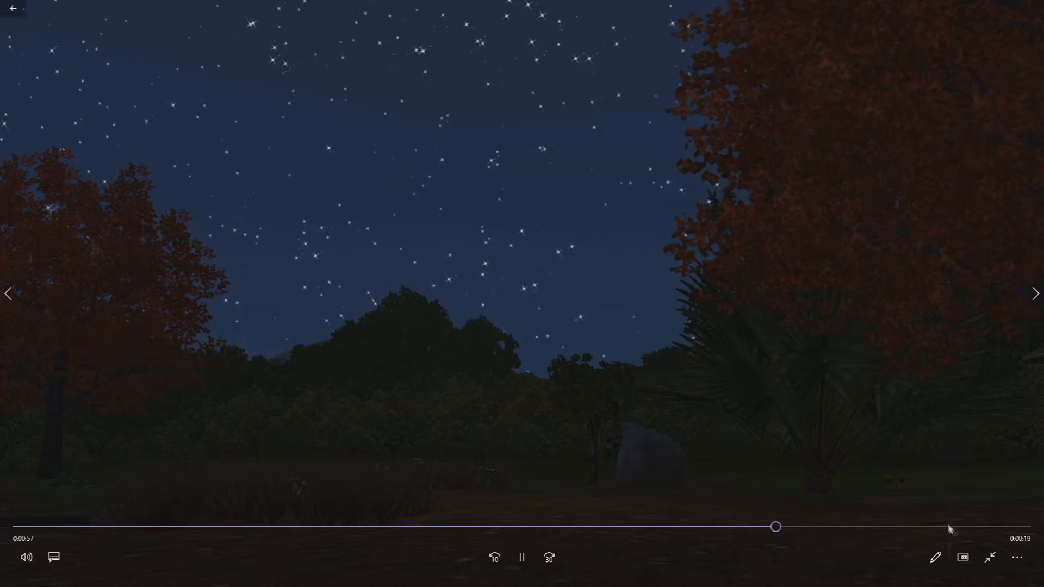
left_click(989, 557)
left_click(1030, 6)
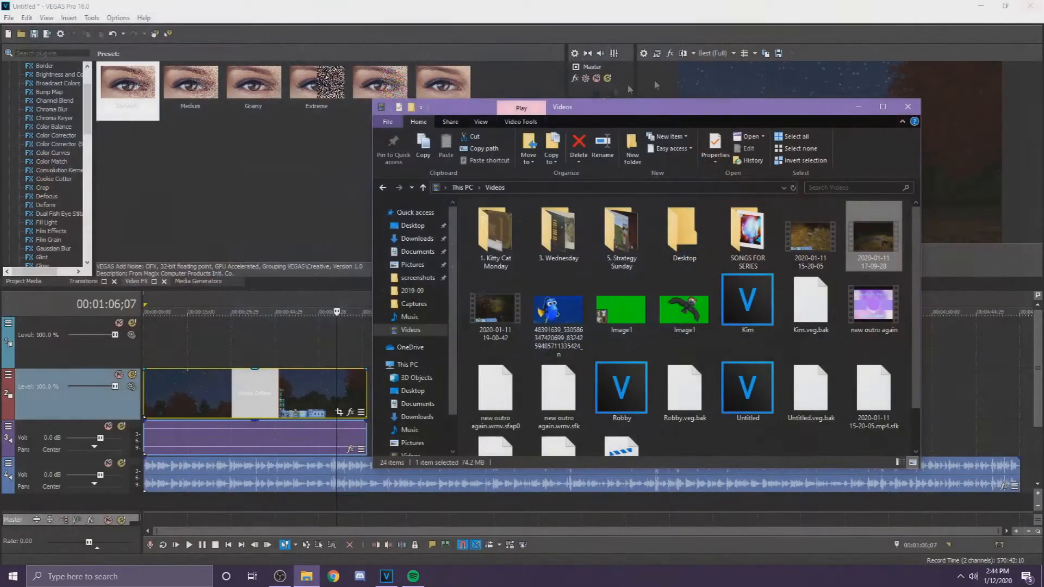
left_click(477, 9)
left_click(254, 183)
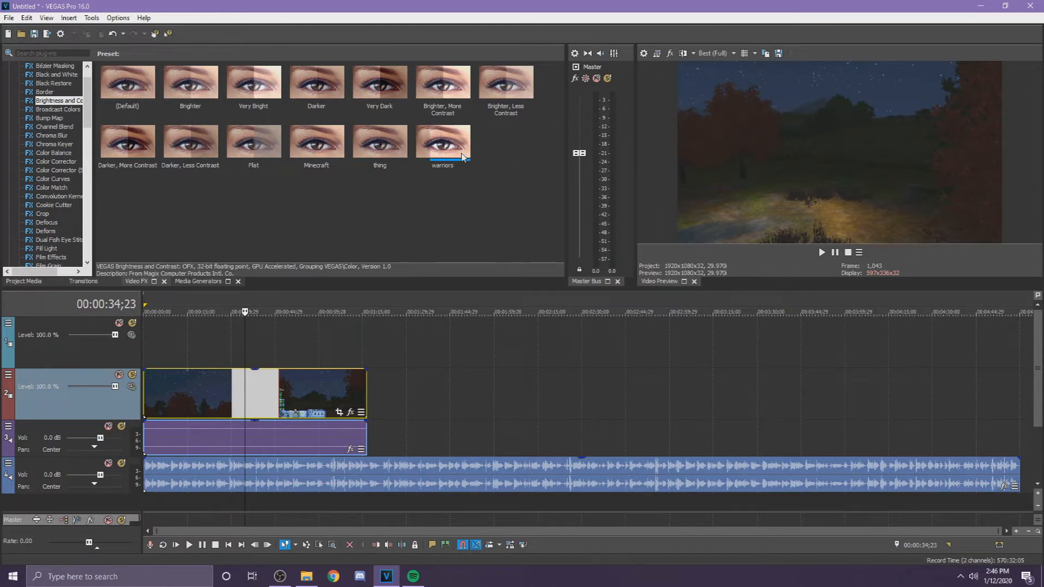
Step: Apply the warriors preset of Brightness and Contrast to the video clip, with contrast 0.224 and contrast center 0.762
left_click_drag(454, 161, 321, 390)
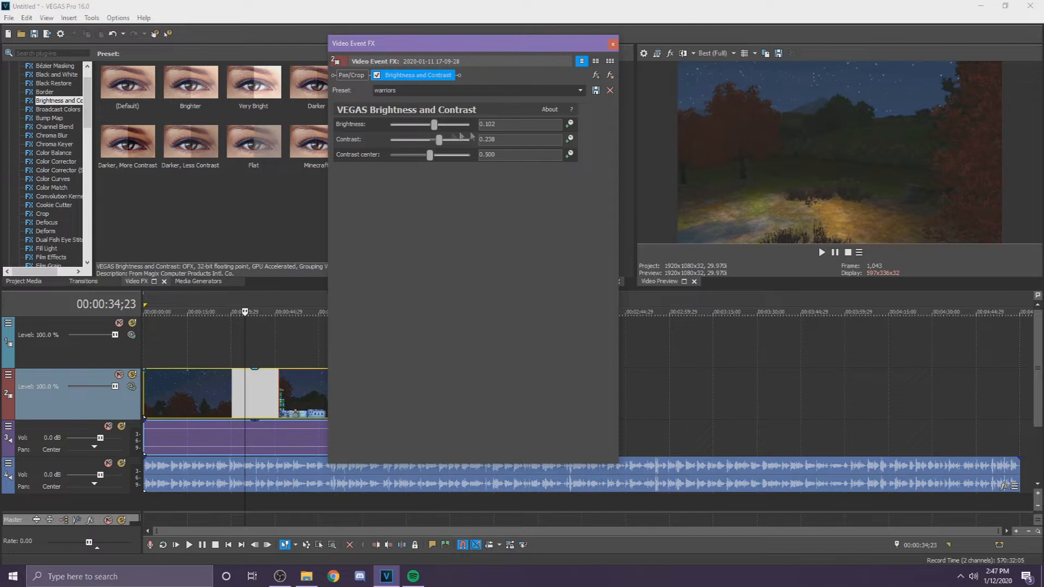
left_click_drag(455, 46, 355, 69)
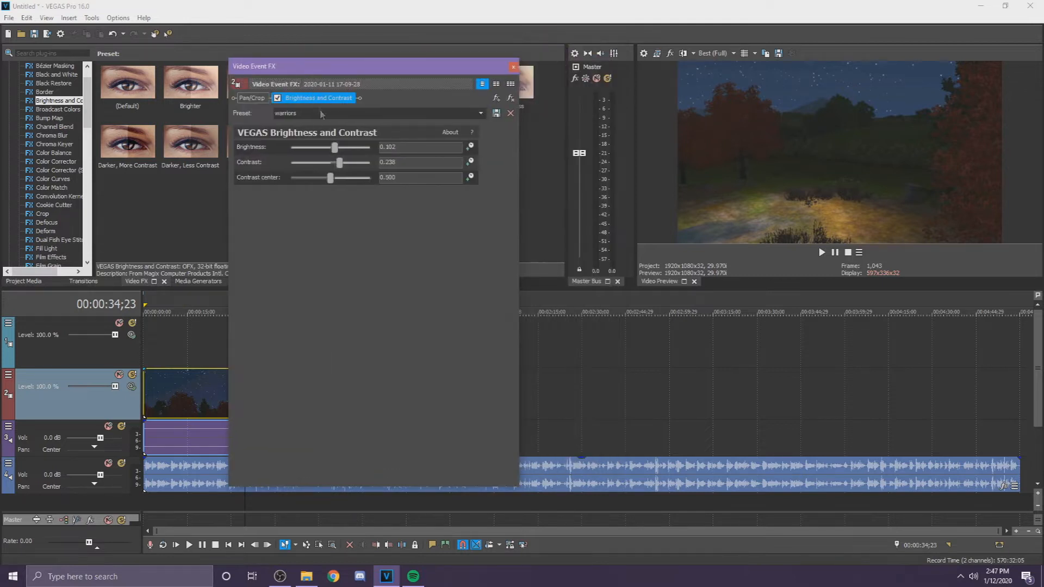
left_click_drag(336, 151, 386, 188)
mouse_move(355, 195)
left_mouse_down()
mouse_move(260, 191)
mouse_move(390, 192)
mouse_move(355, 195)
left_mouse_up()
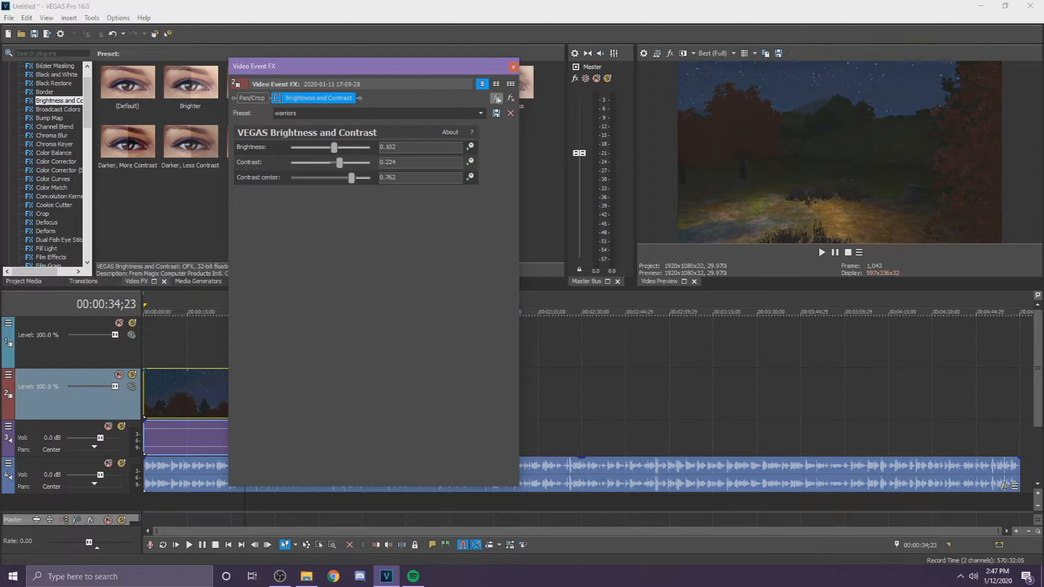
left_click(513, 66)
Step: Add another Brightness and Contrast effect with the warriors preset to the video clip and compare the picture with and without it
left_click_drag(442, 157, 288, 379)
left_click(365, 98)
left_click(365, 98)
left_click(365, 98)
left_click(365, 98)
left_click(365, 99)
left_click(365, 98)
Step: Set the second Brightness and Contrast effect to contrast 0.347 and brightness about 0.116, and compare it on and off
left_click_drag(338, 163, 344, 164)
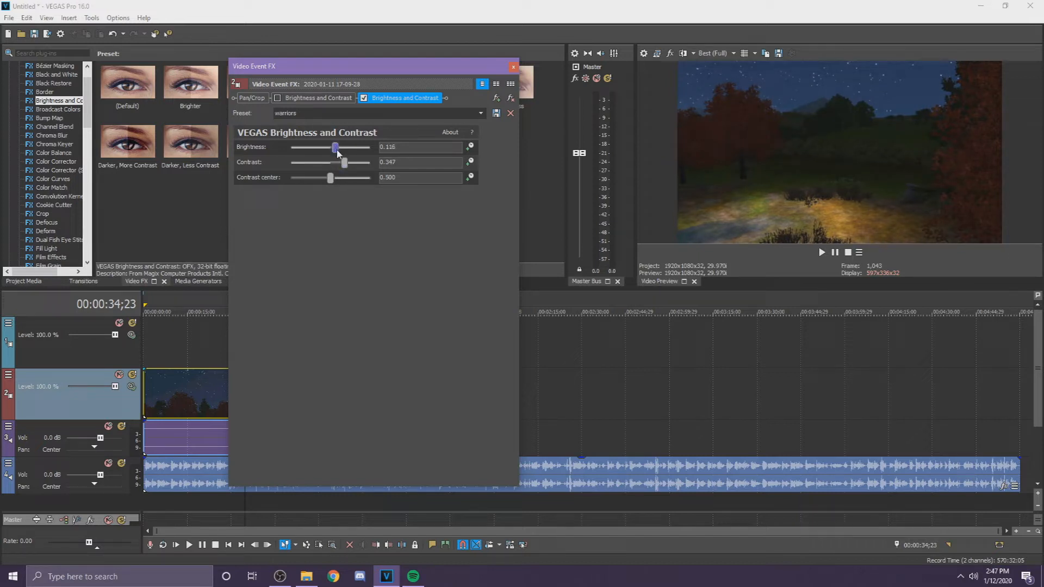
left_click(364, 100)
left_click(363, 100)
left_click(364, 100)
left_click(363, 100)
left_click(514, 67)
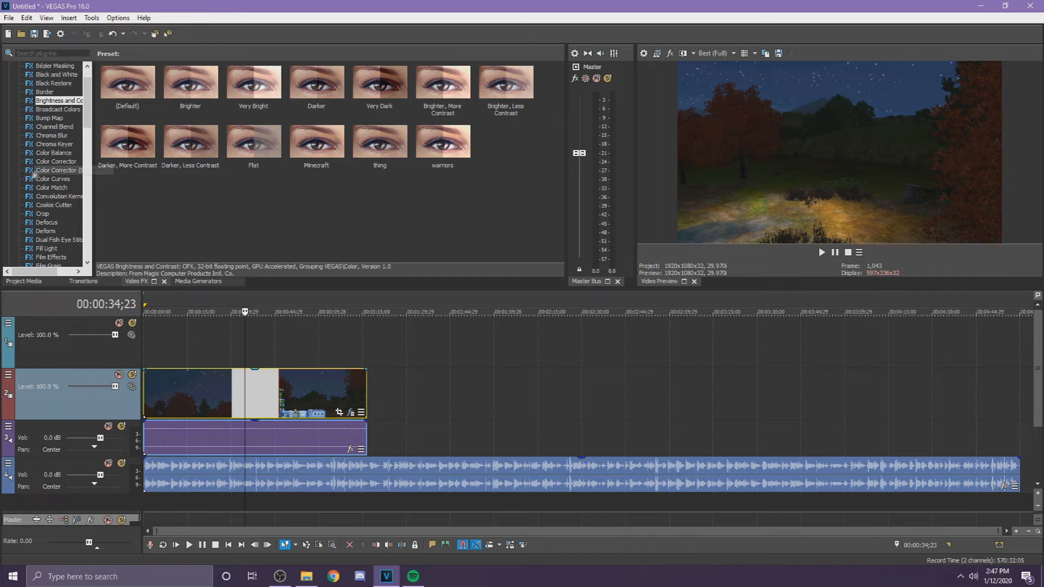
Step: Apply the Blue Midtones preset of Color Balance to the video clip, with blue at 0.037
left_click(55, 162)
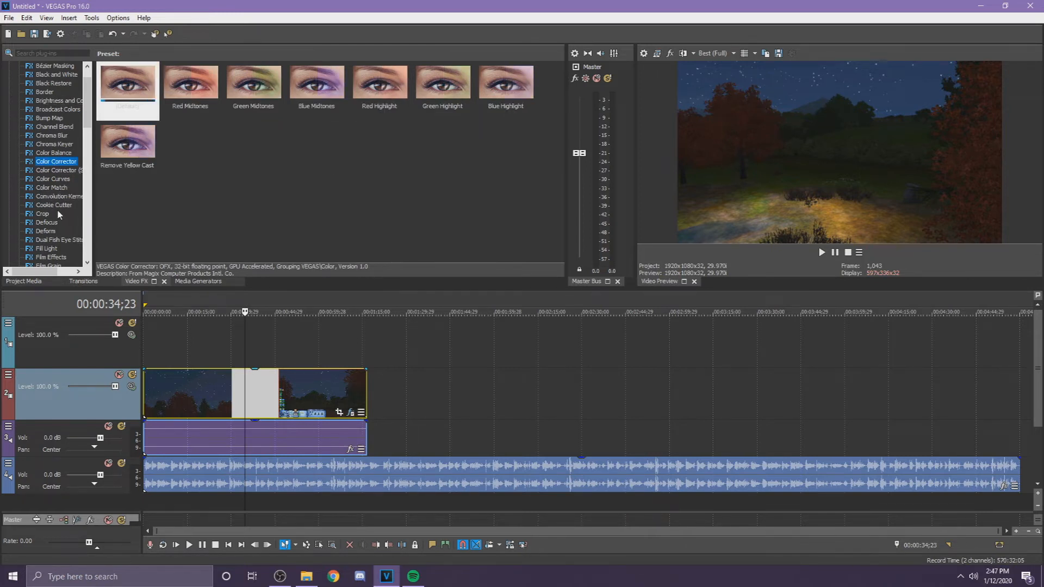
left_click(55, 153)
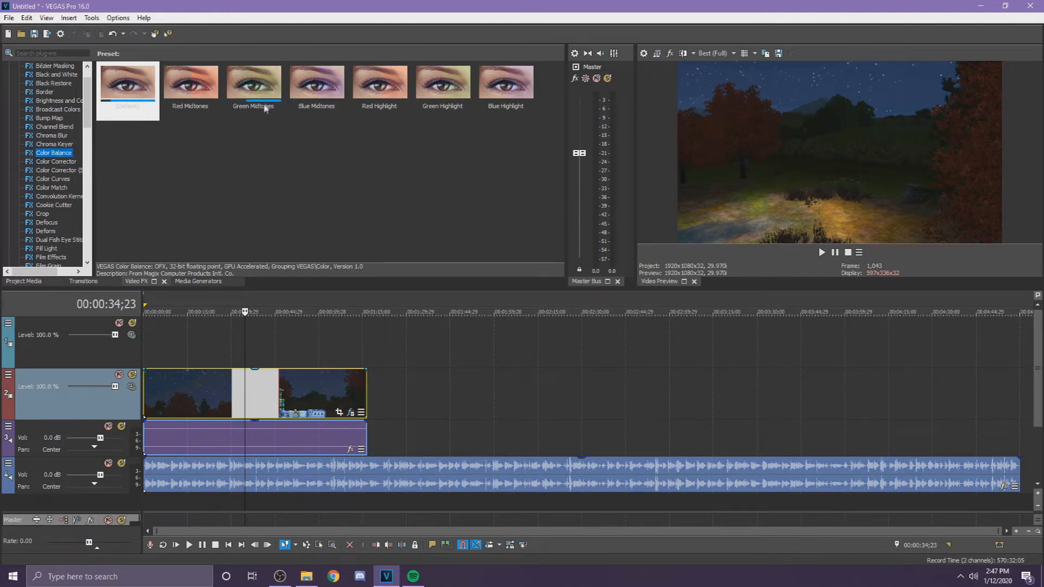
left_click_drag(317, 85, 267, 395)
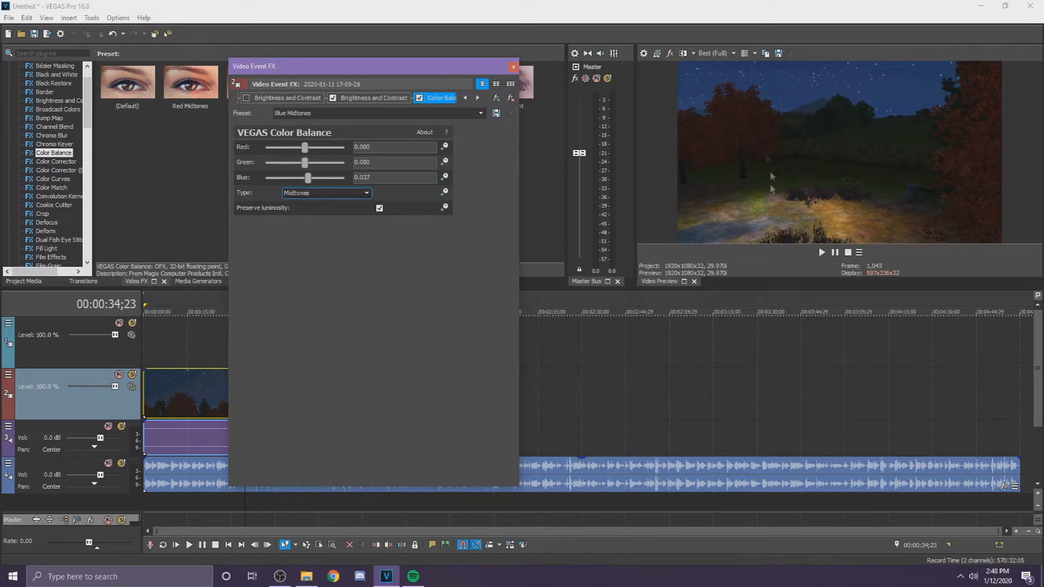
Step: Remove the disabled first Brightness and Contrast effect from the video clip's effect chain
left_click(304, 98)
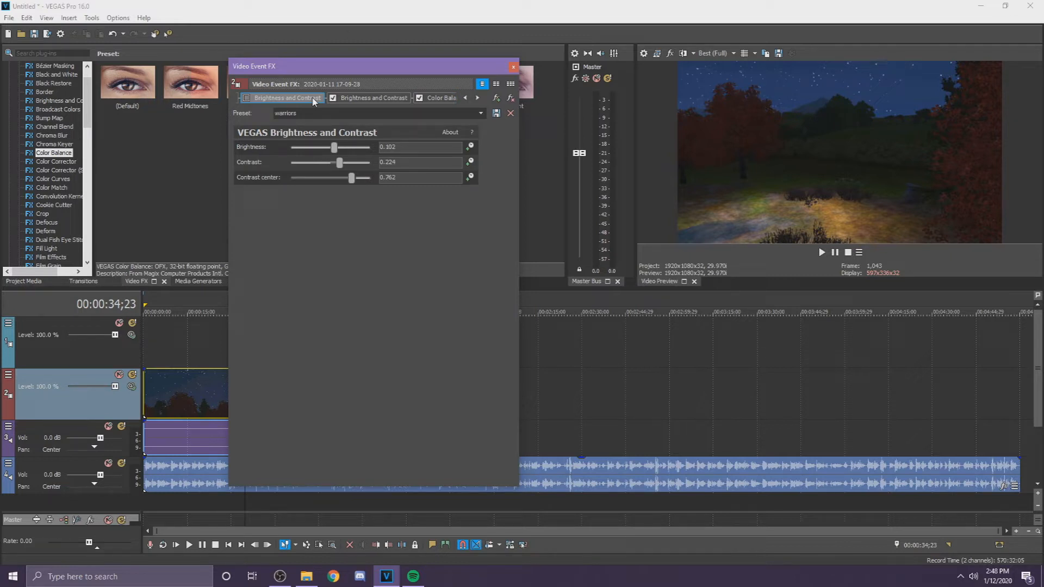
left_click(510, 98)
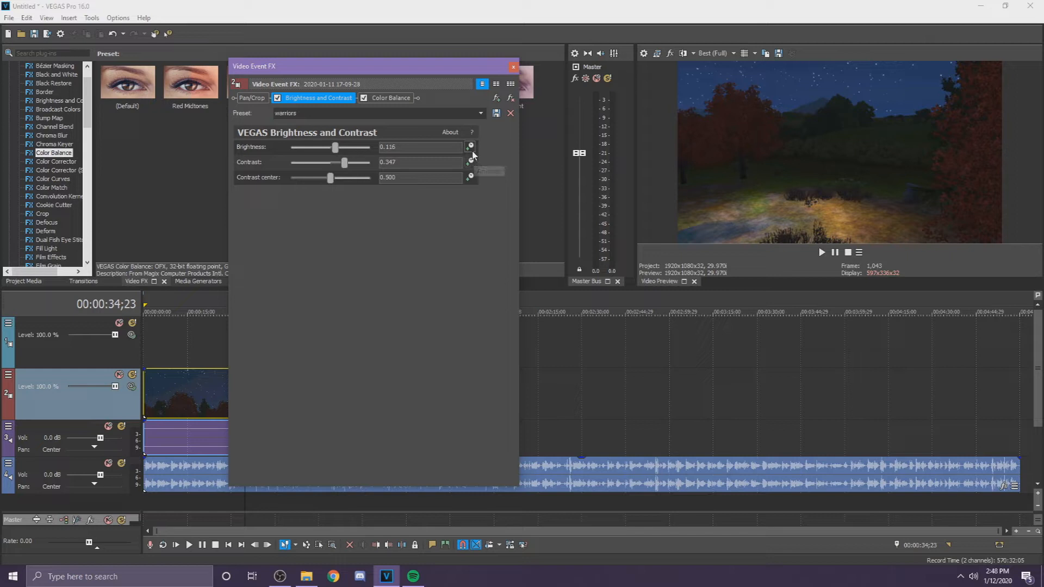
left_click(513, 67)
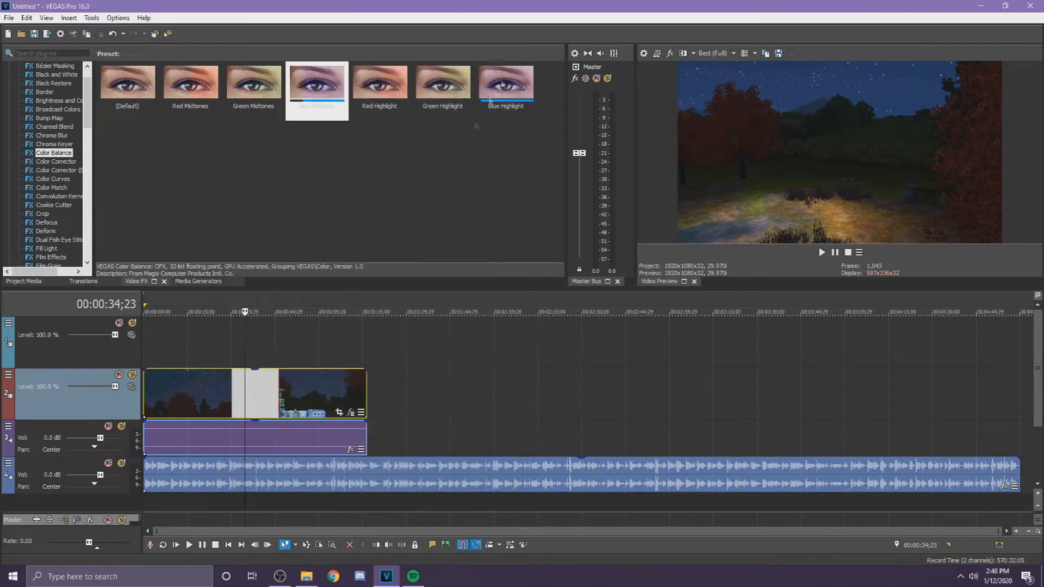
Step: Check the graded picture at several points along the video clip
left_click(283, 401)
left_click(210, 393)
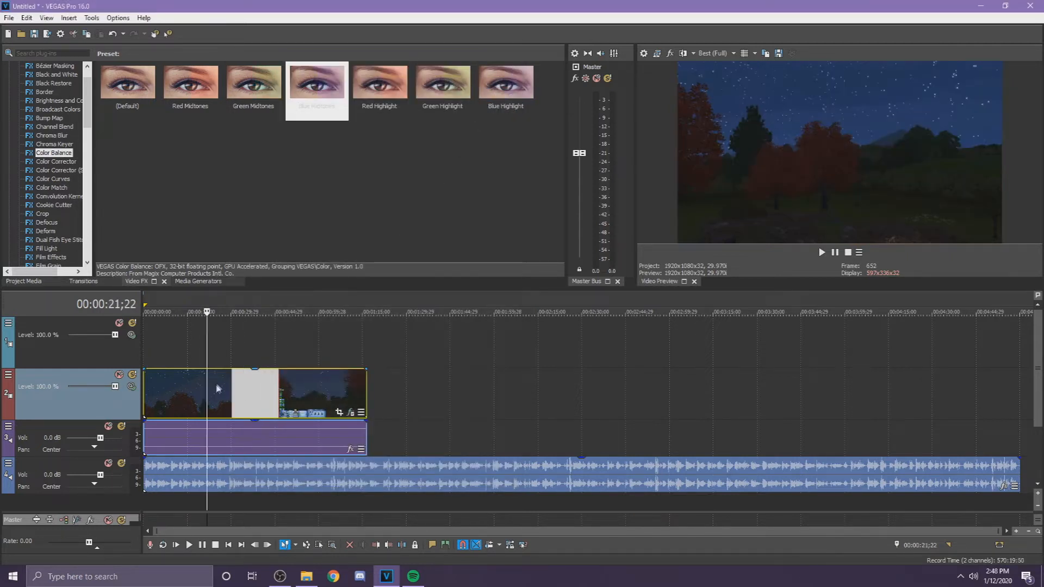
left_click_drag(208, 389, 267, 433)
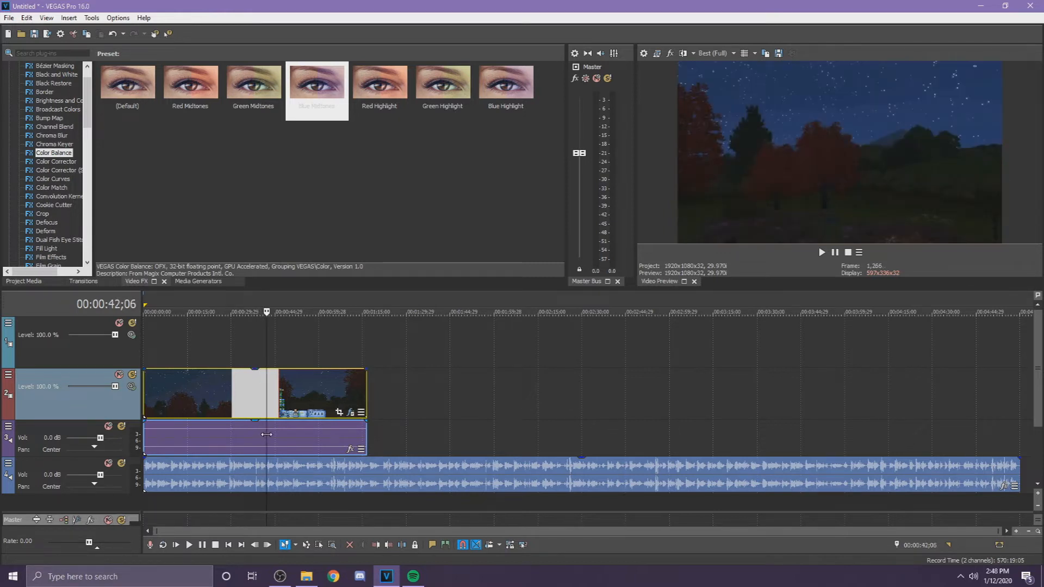
right_click(241, 416)
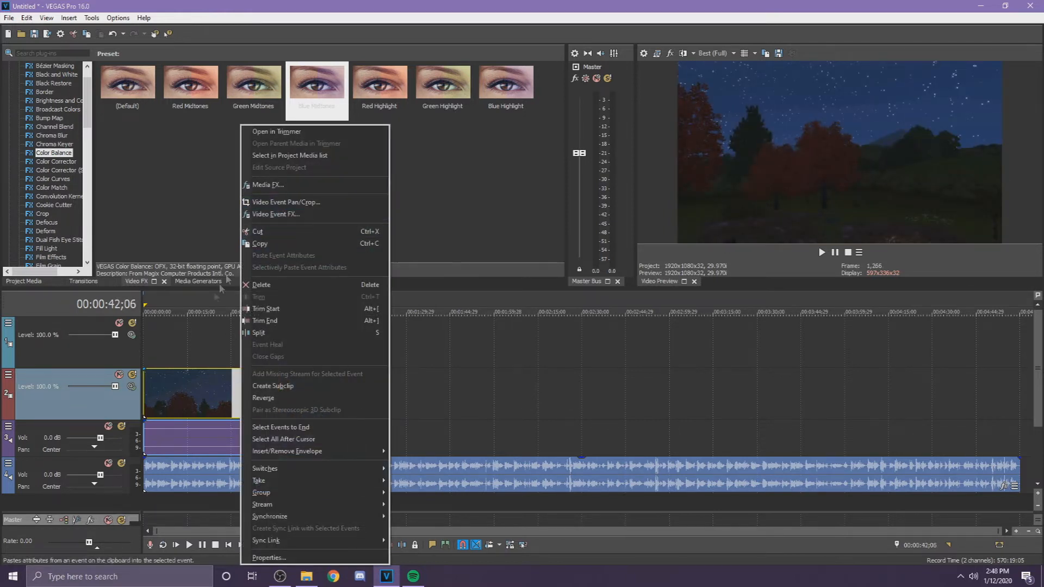
Step: Split the video clip near its start and move the remaining part along the timeline, leaving a gap of about 21 seconds
left_click(191, 359)
left_click(194, 387)
key("s")
left_click_drag(194, 385, 285, 383)
Step: Review the video effects on the short first part of the split clip
left_click(185, 400)
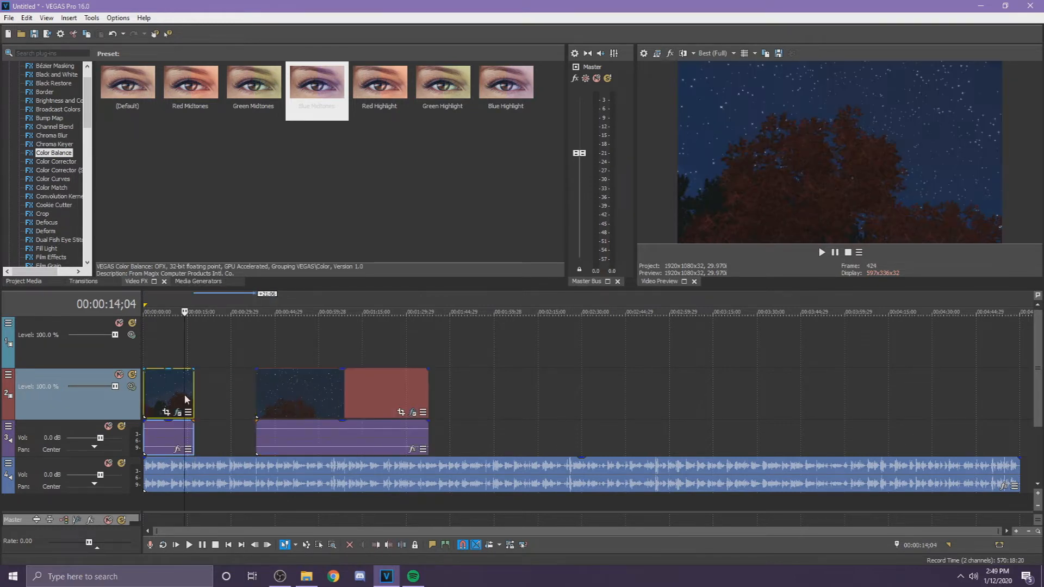
right_click(174, 398)
left_click(228, 214)
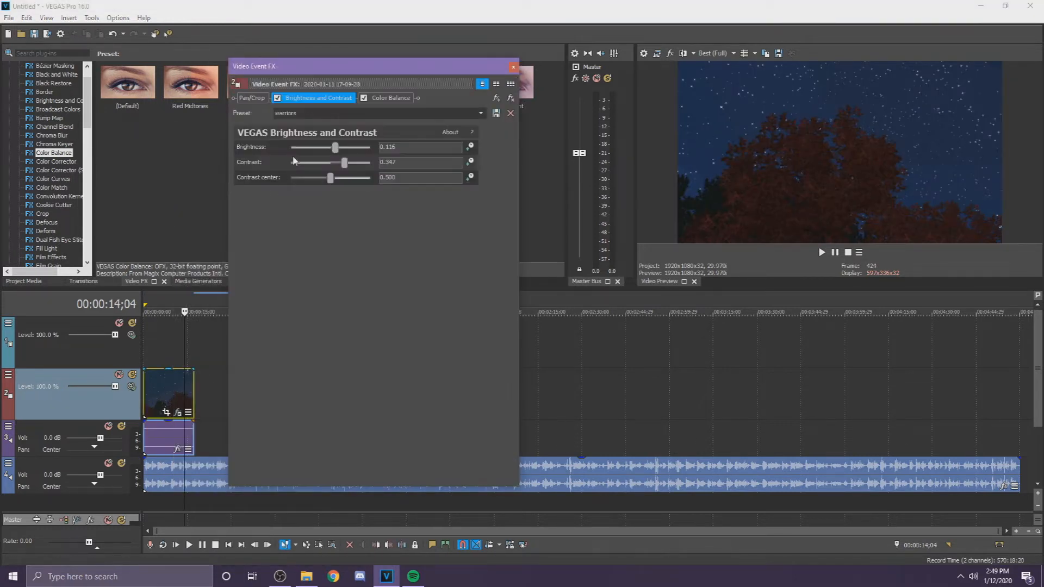
left_click(515, 66)
left_click(514, 67)
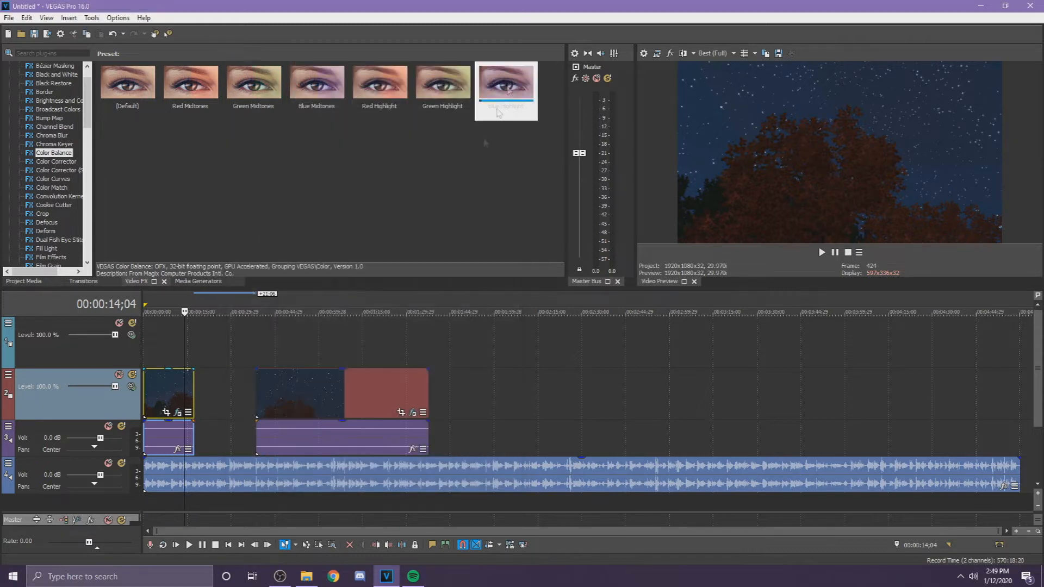
Step: Split the moved part of the video clip again at 00:00:58;16
right_click(359, 393)
left_click(298, 374)
left_click(314, 381)
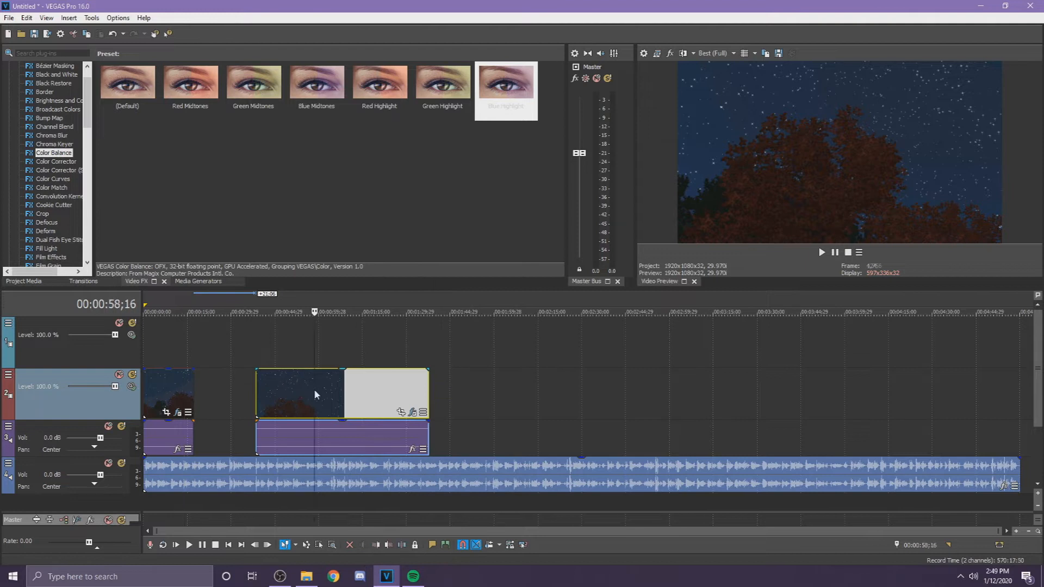
key("s")
Step: Set the Color Balance blue of the middle clip part to 0.207
left_click(273, 396)
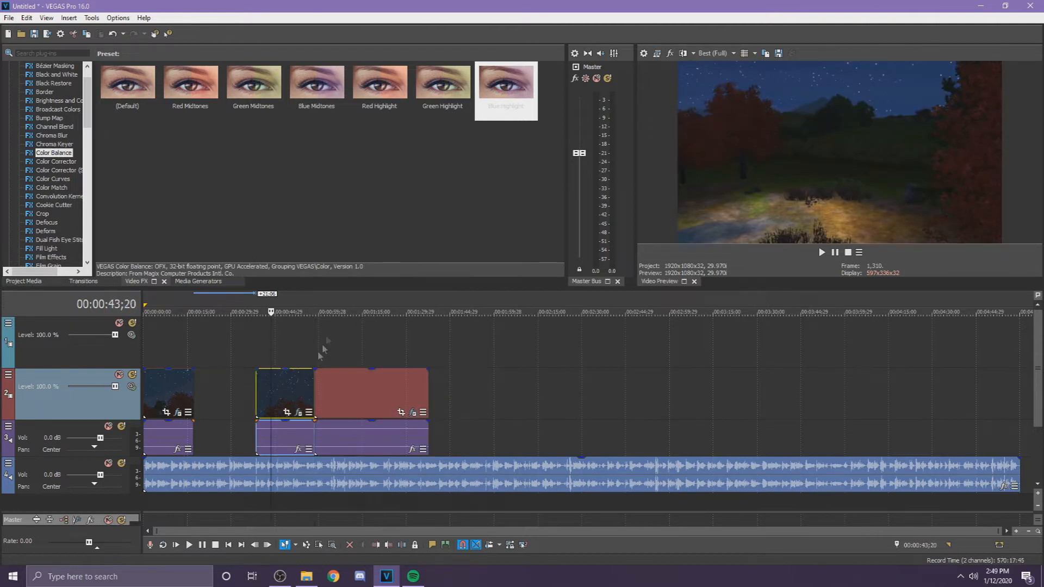
right_click(288, 392)
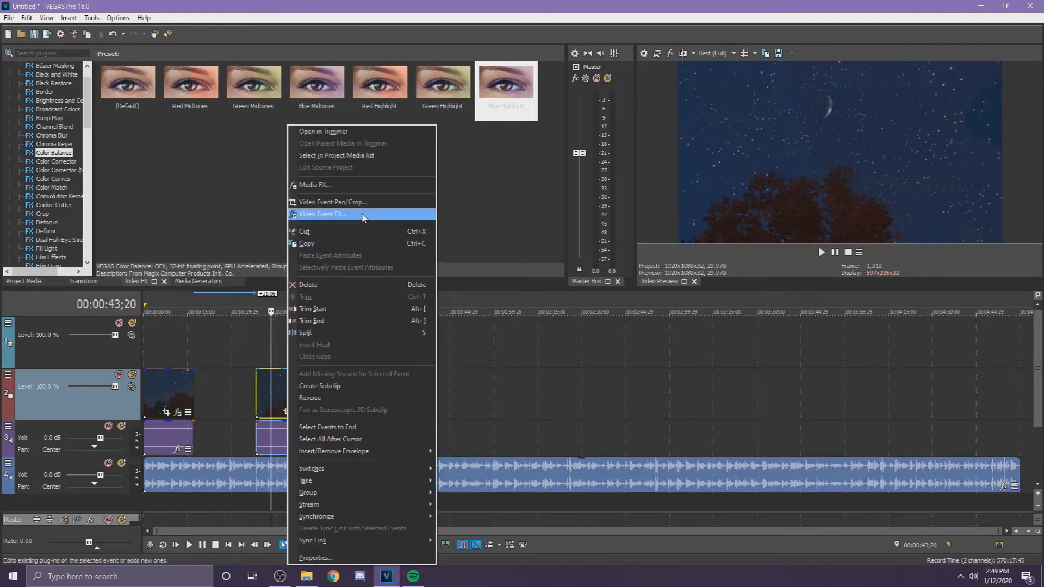
left_click(363, 216)
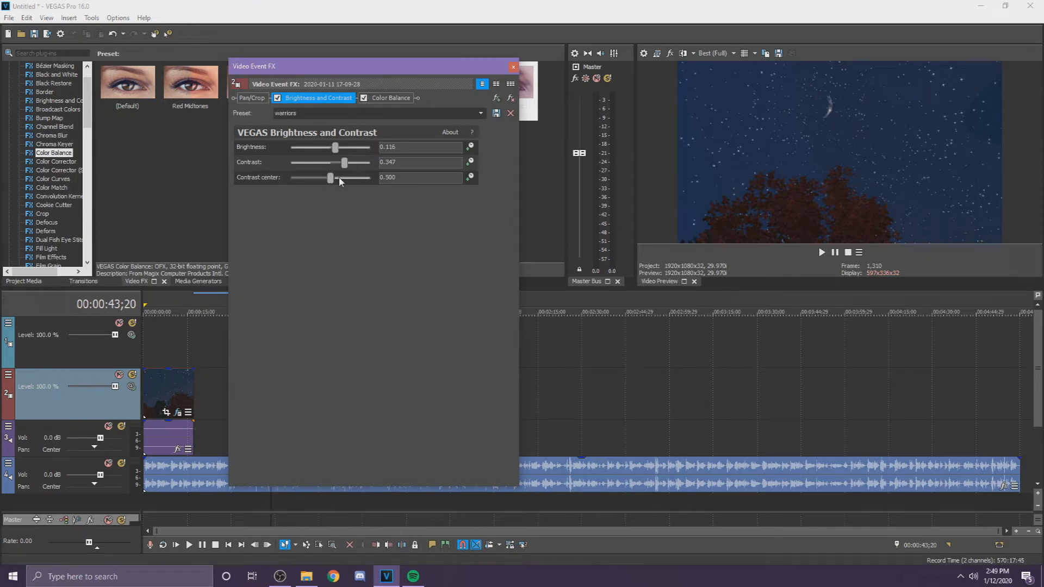
left_click(390, 98)
left_click_drag(312, 180, 321, 181)
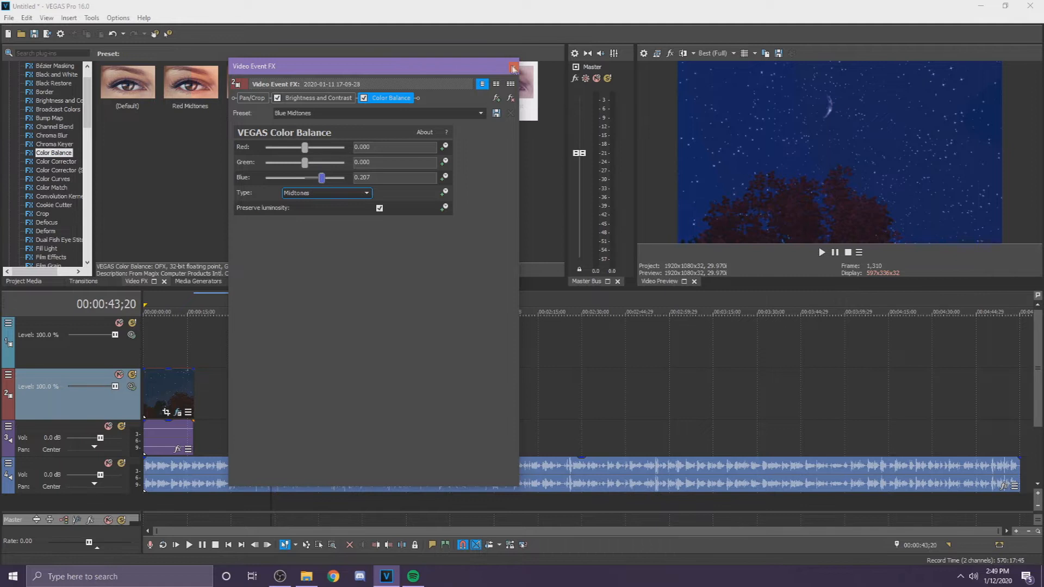
left_click(512, 69)
Step: Undo the splits, the move and the blue adjustment, and check the whole clip at several points
left_click(372, 389)
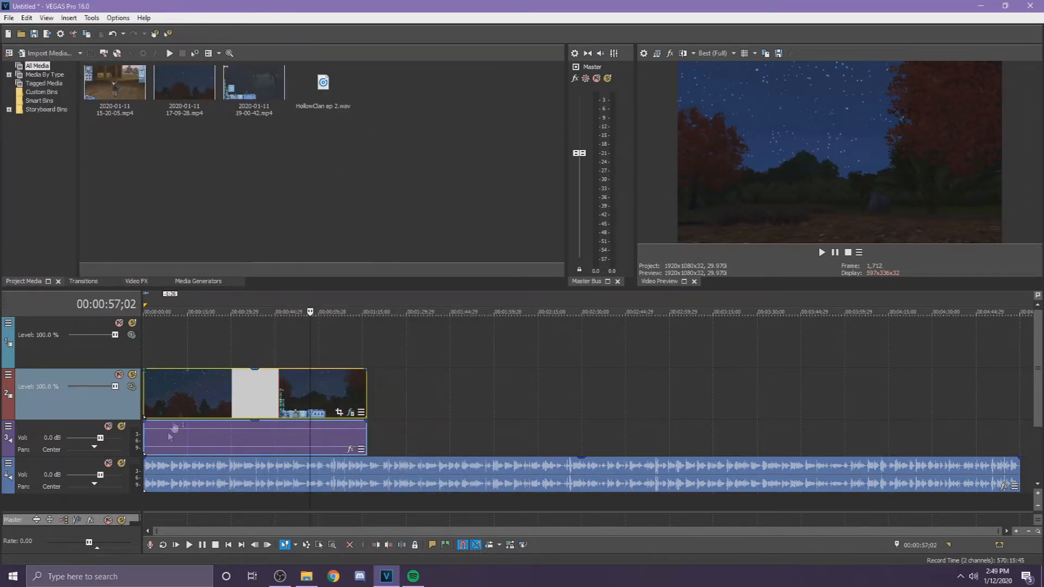
left_click(154, 466)
left_click(174, 408)
left_click(253, 399)
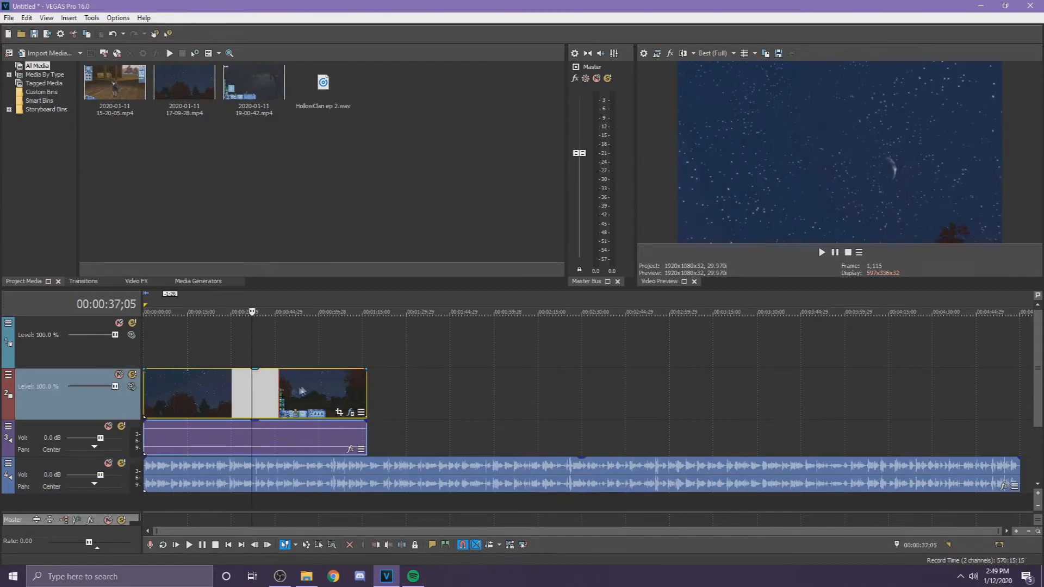
left_click(302, 393)
left_click(216, 393)
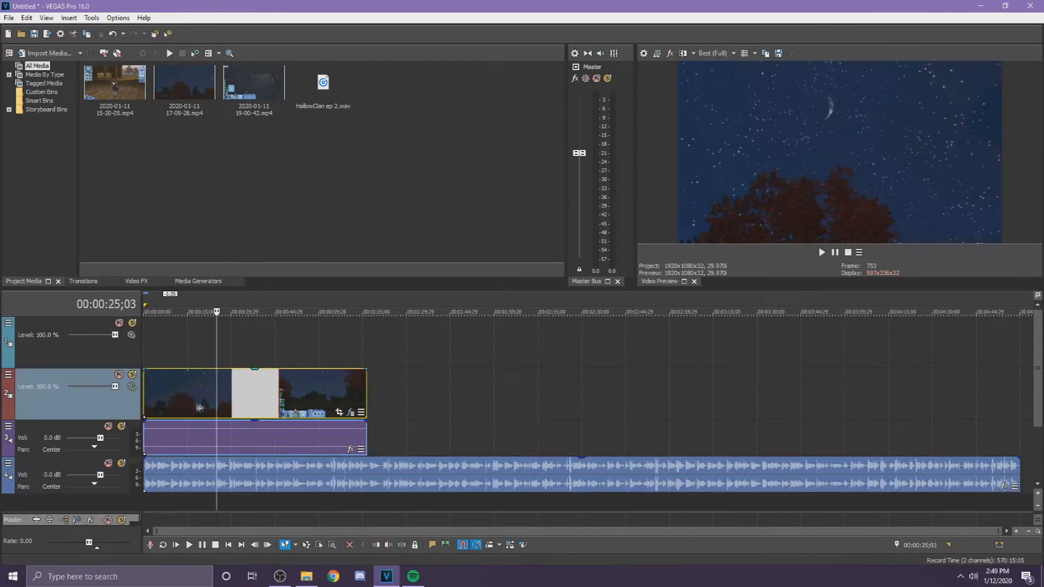
Step: Try to delete the clip's audio while it is still grouped with the video, and undo the deletion
left_click(173, 444)
right_click(173, 443)
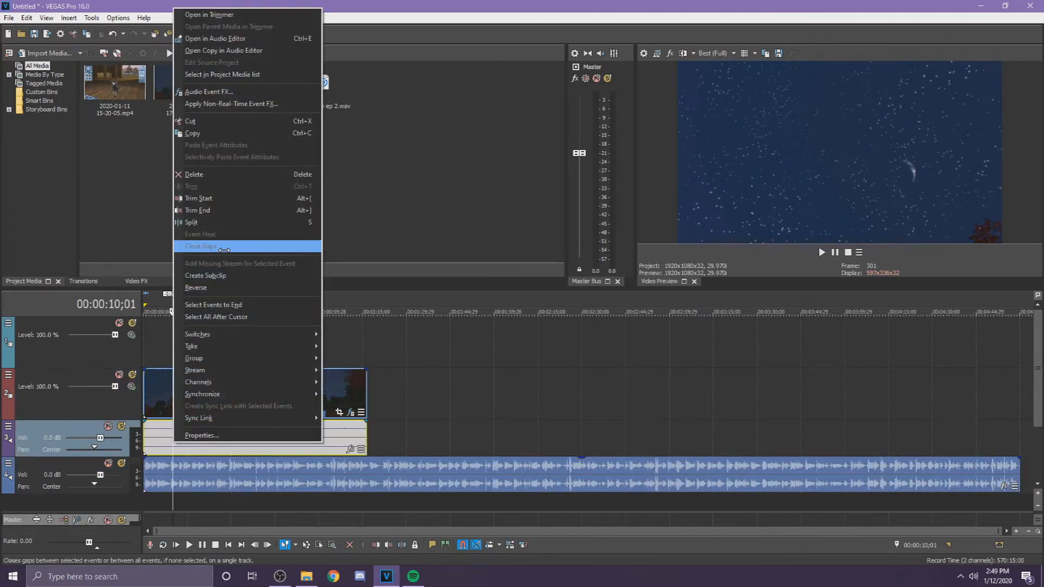
left_click(212, 175)
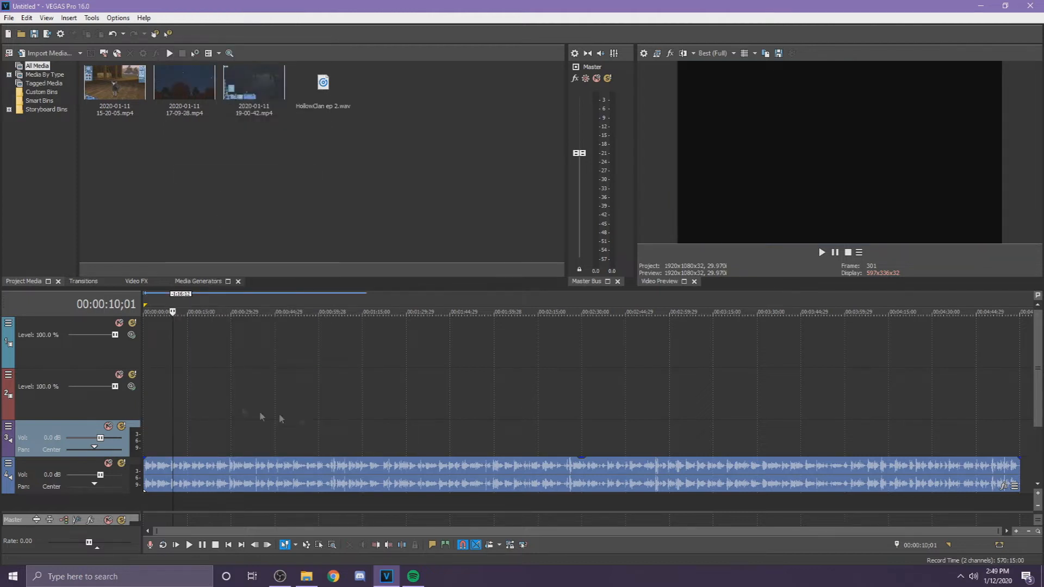
left_click(113, 33)
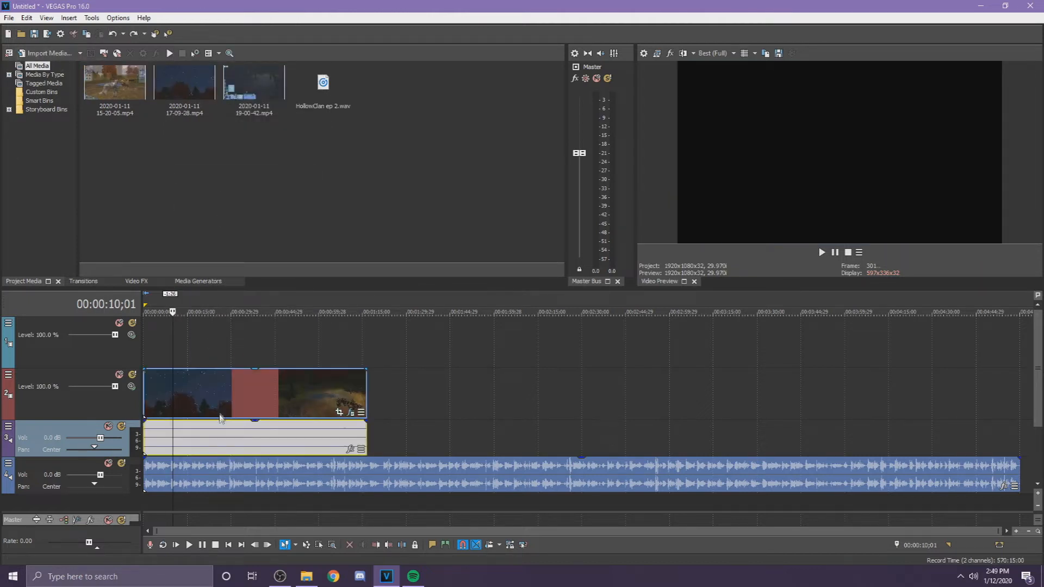
Step: Ungroup the video clip from its game audio and delete only the audio event
right_click(221, 409)
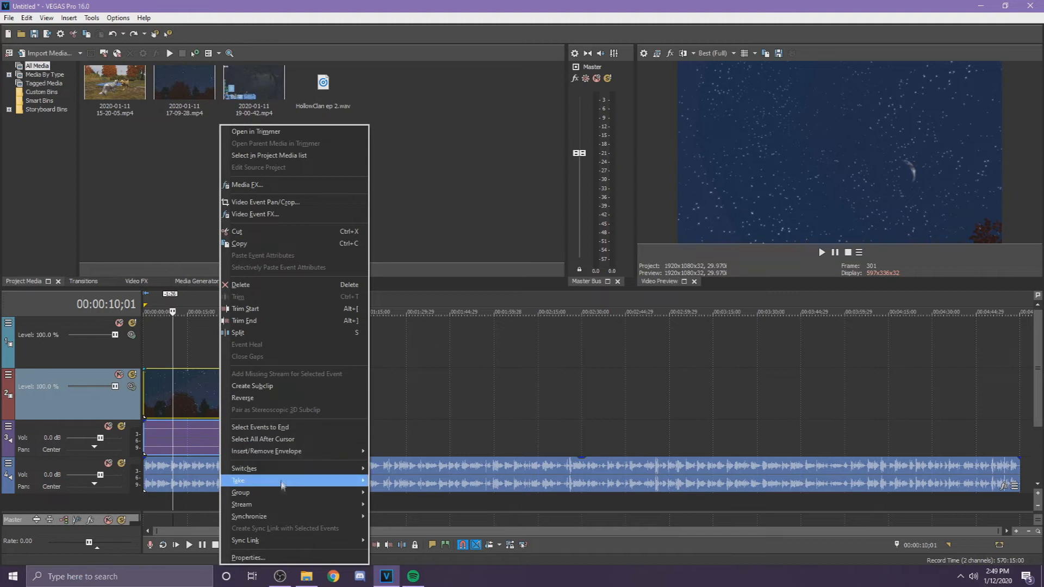
mouse_move(281, 494)
left_click(399, 509)
left_click(234, 398)
left_click(363, 397)
left_click_drag(285, 401, 224, 405)
left_click(234, 423)
key("Delete")
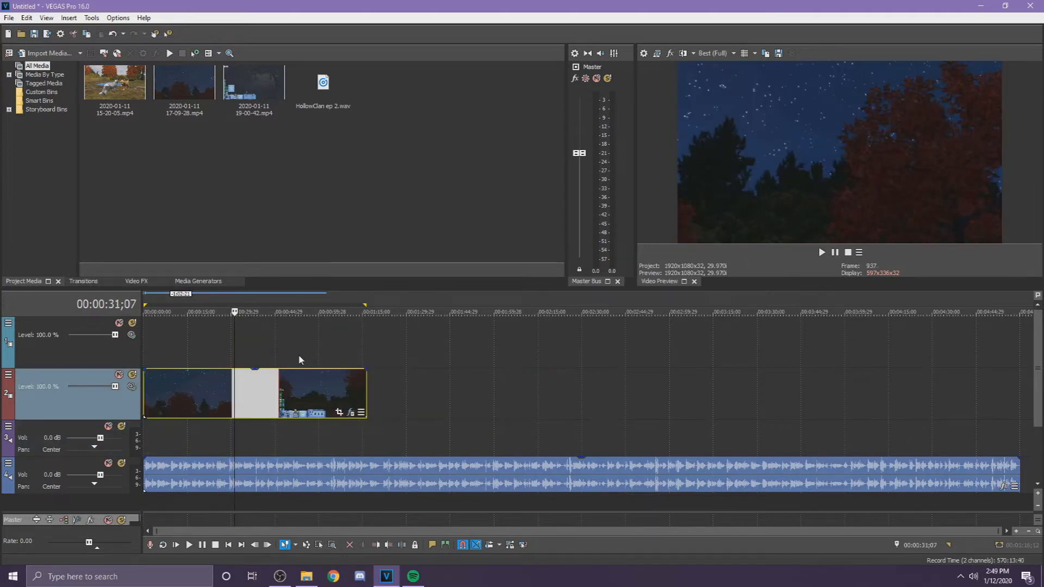
double_click(116, 83)
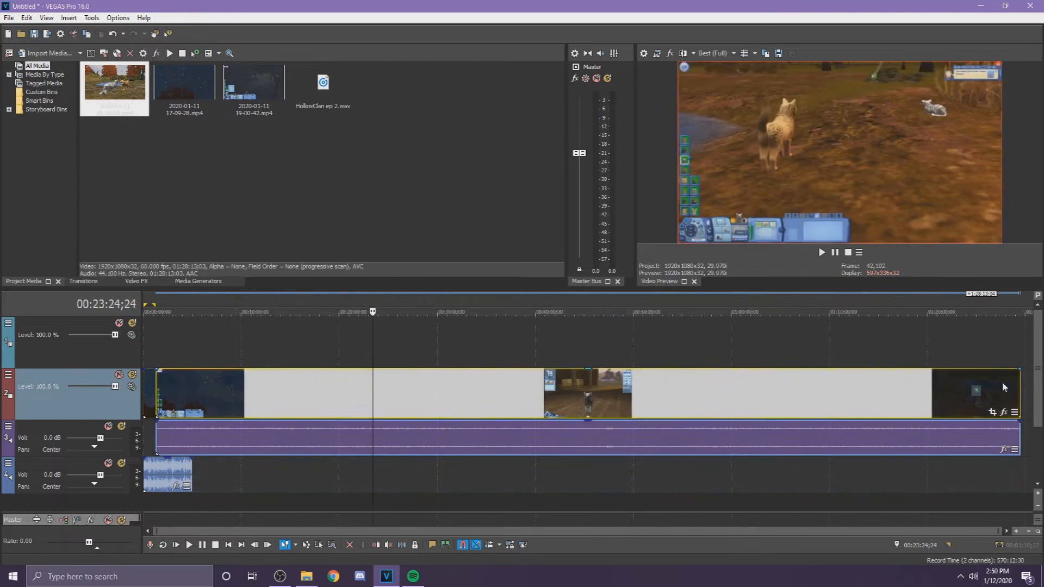
left_click(1019, 385)
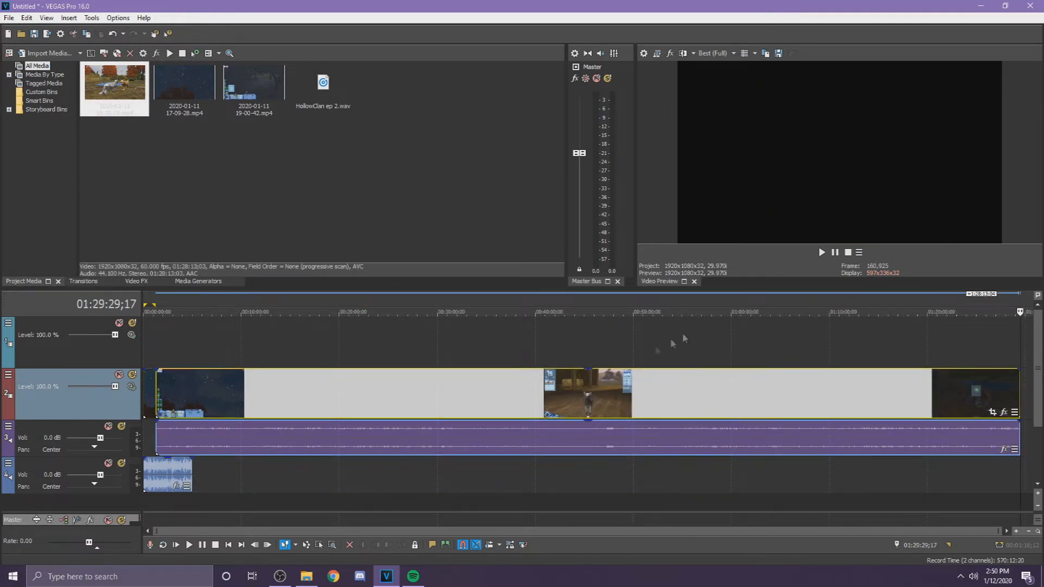
left_click_drag(289, 531, 667, 534)
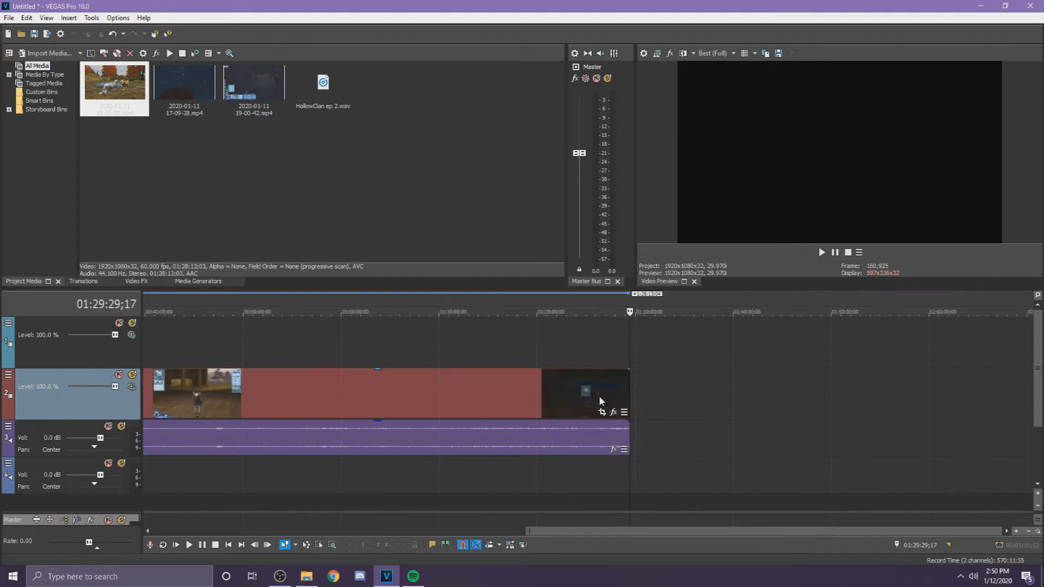
left_click(599, 396)
left_click(531, 401)
left_click(441, 397)
left_click(336, 402)
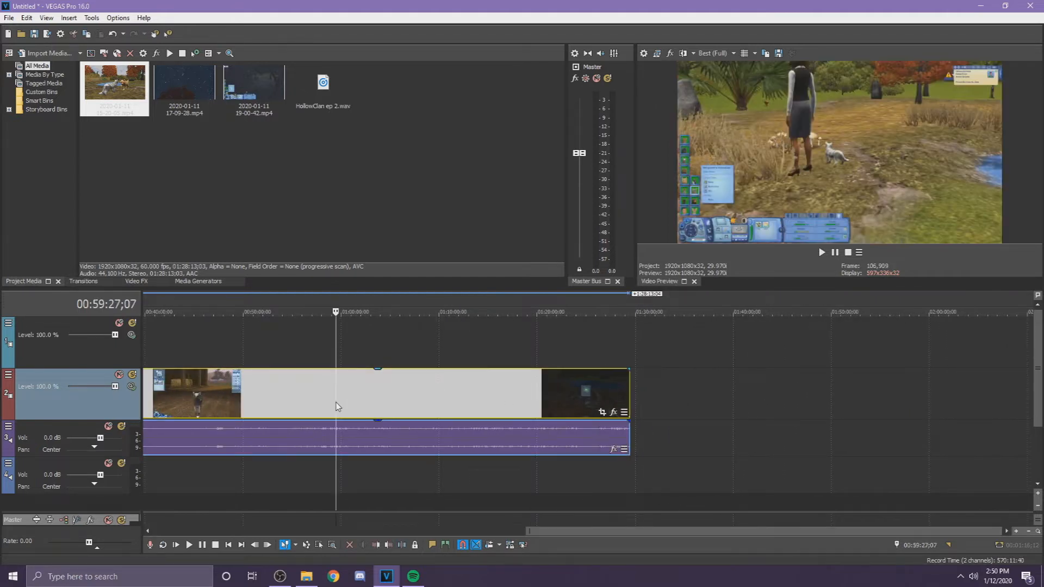
left_click(223, 396)
left_click(167, 397)
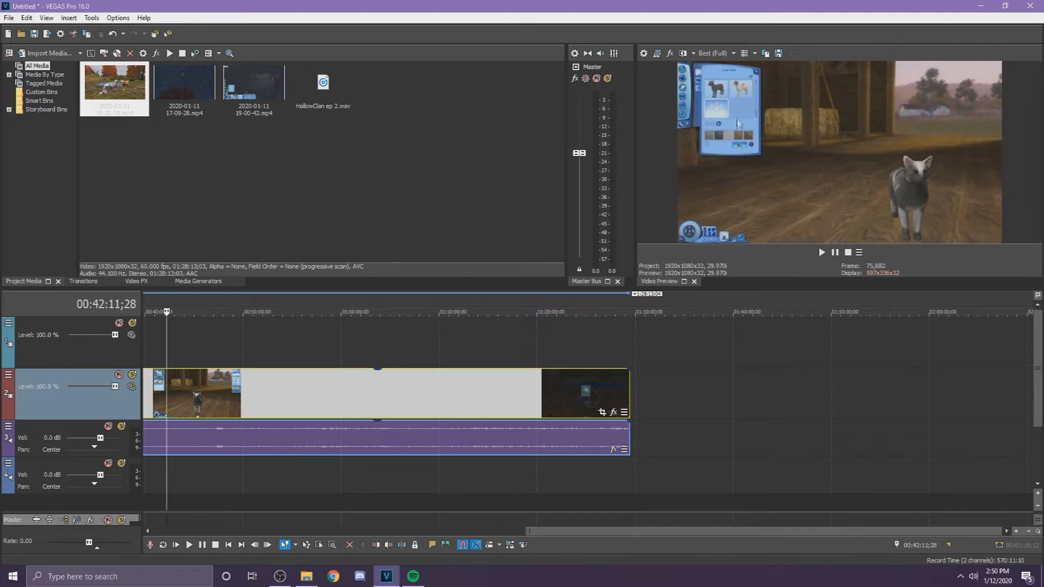
Step: Preview the added recording near its dark end and save the project as Warriors.veg
left_click(198, 281)
left_click(136, 281)
left_click(559, 396)
left_click(23, 281)
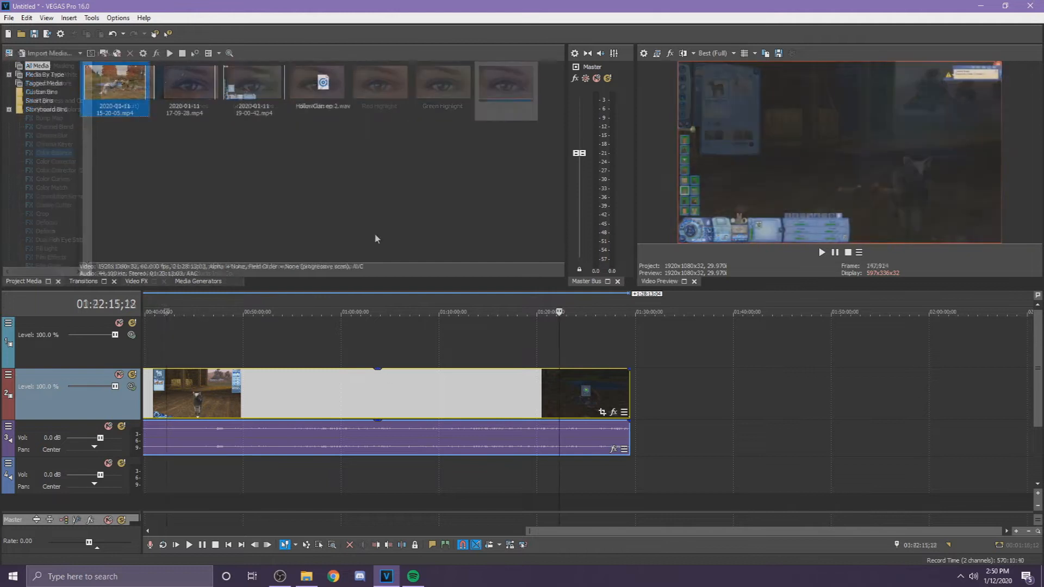
left_click(633, 400)
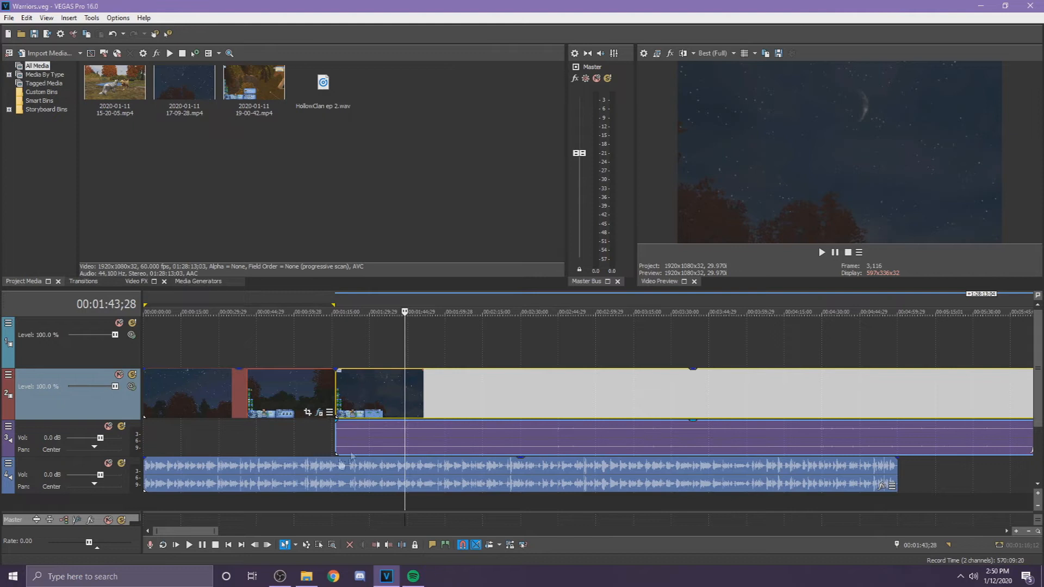
Step: Apply the warriors preset of Brightness and Contrast to the newly added recording
scroll(562, 442, "down", 5)
scroll(562, 442, "down", 3)
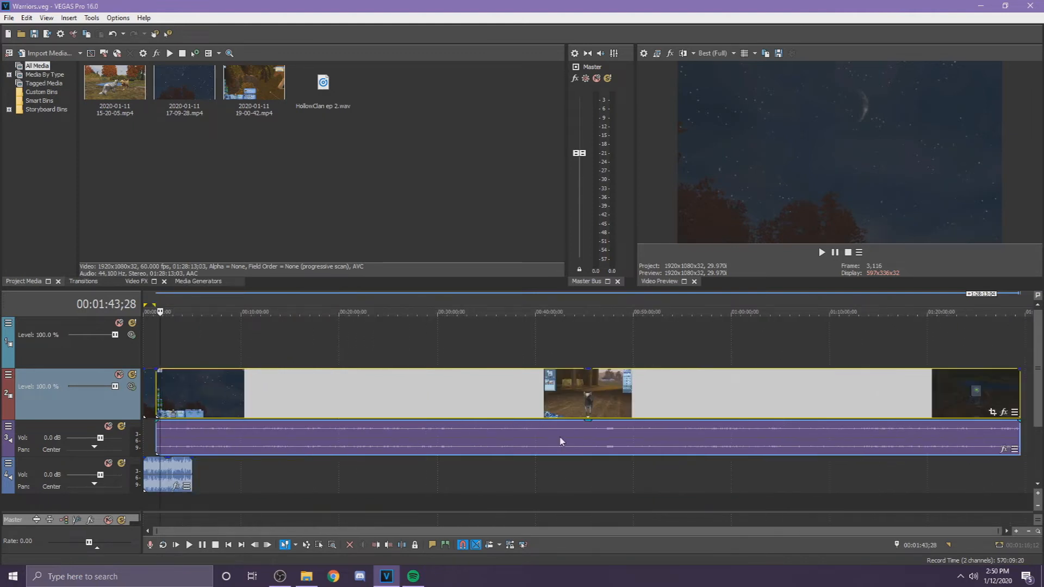
scroll(562, 442, "up", 8)
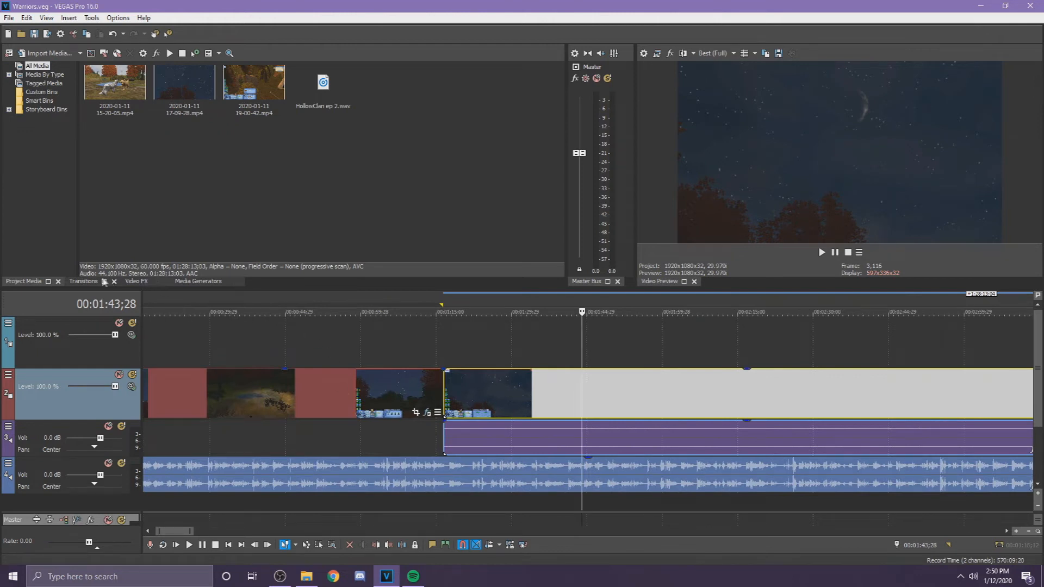
left_click(127, 282)
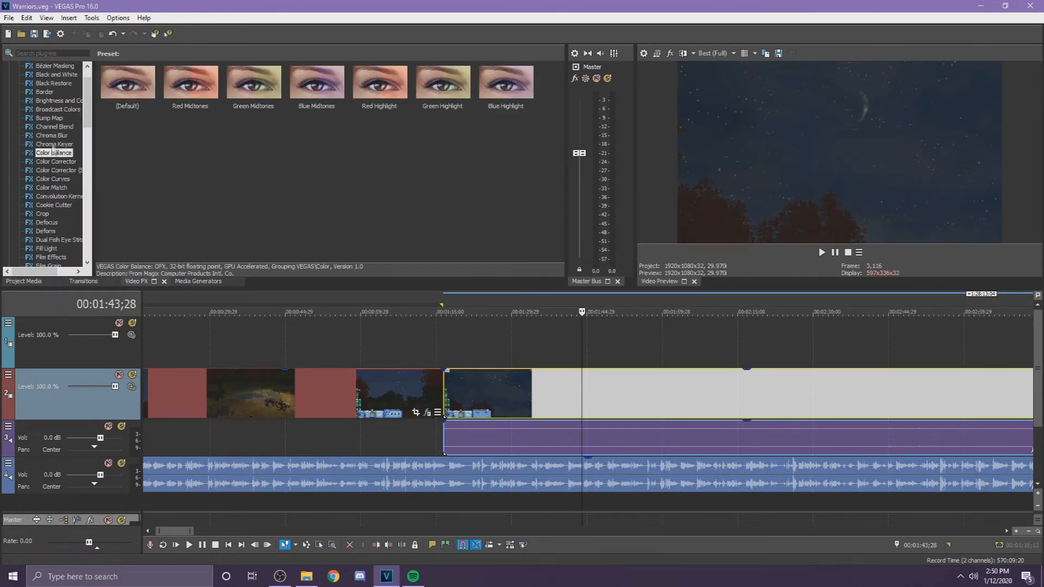
left_click(55, 101)
left_click_drag(443, 143, 581, 397)
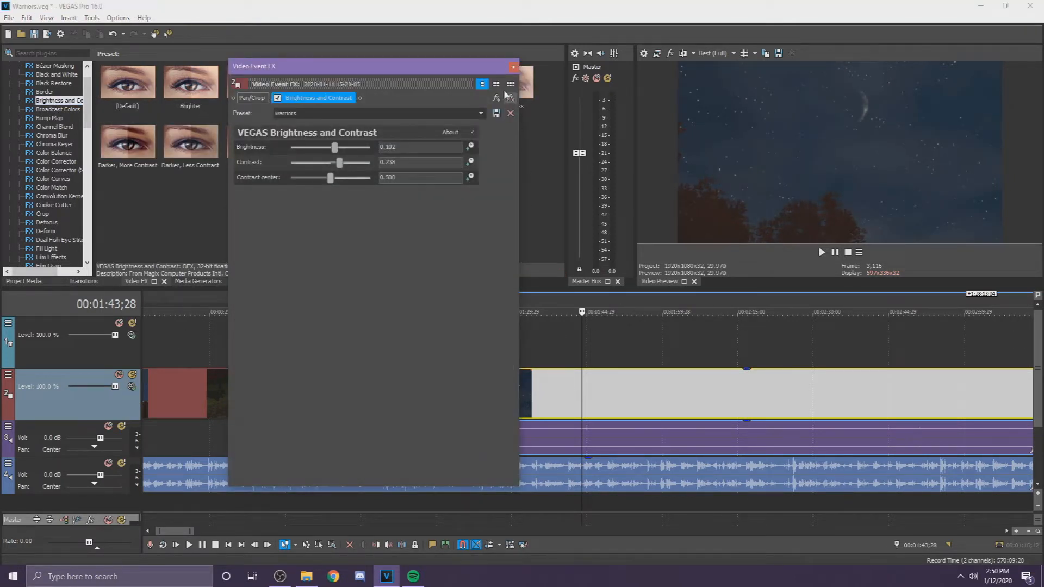
left_click(514, 72)
Step: Trim the opening with the game interface off the added recording and split the recording at 00:01:30;09
left_click(451, 385)
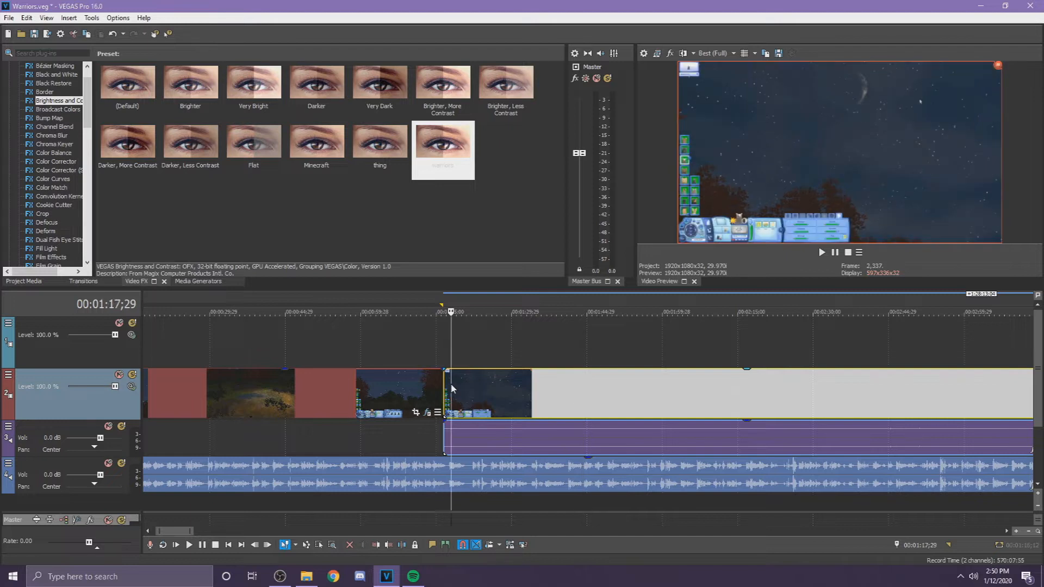
scroll(461, 410, "up", 5)
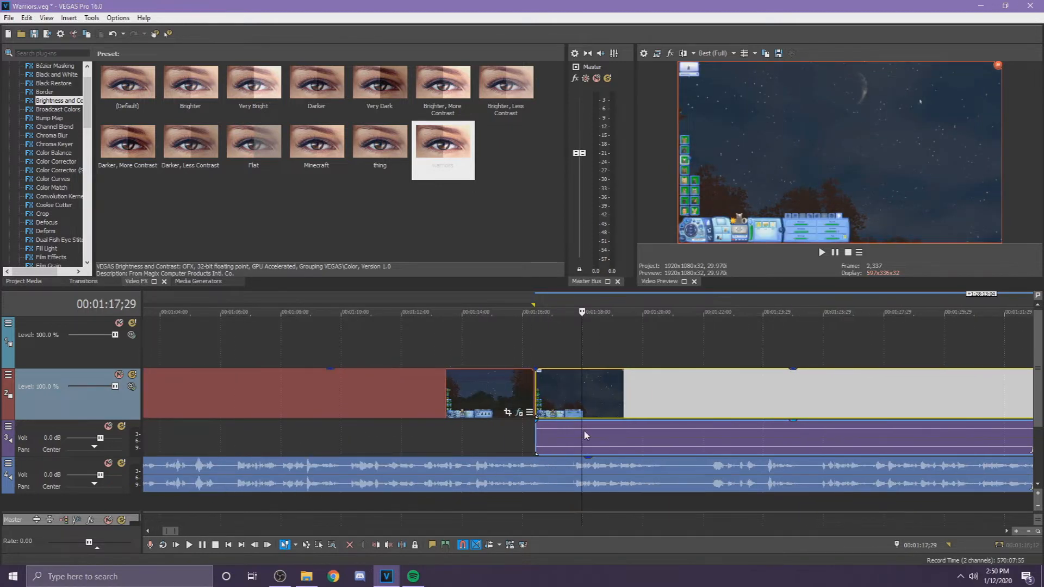
left_click(532, 441)
left_click_drag(531, 441, 738, 445)
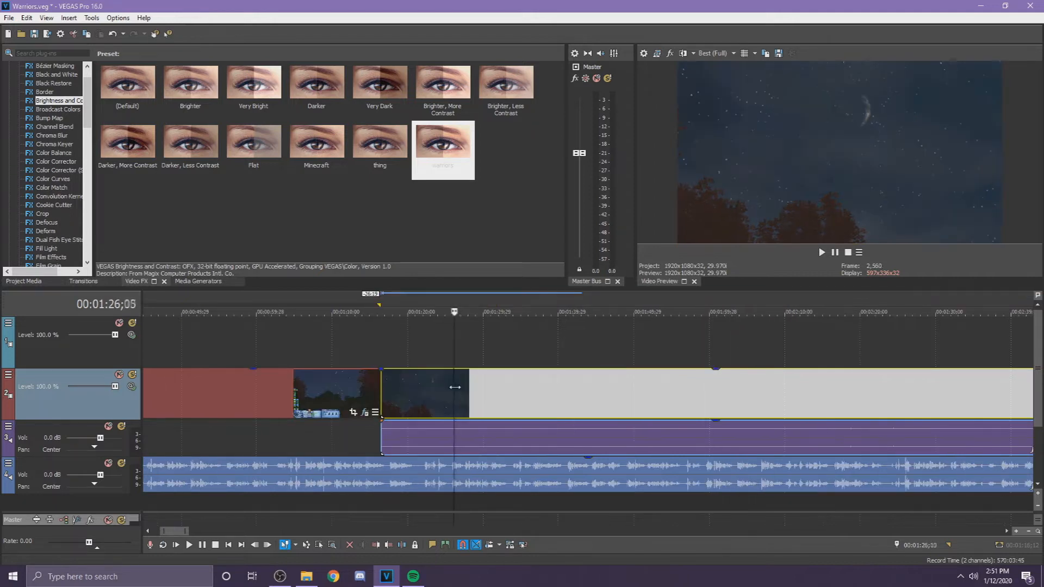
left_click_drag(455, 386, 486, 397)
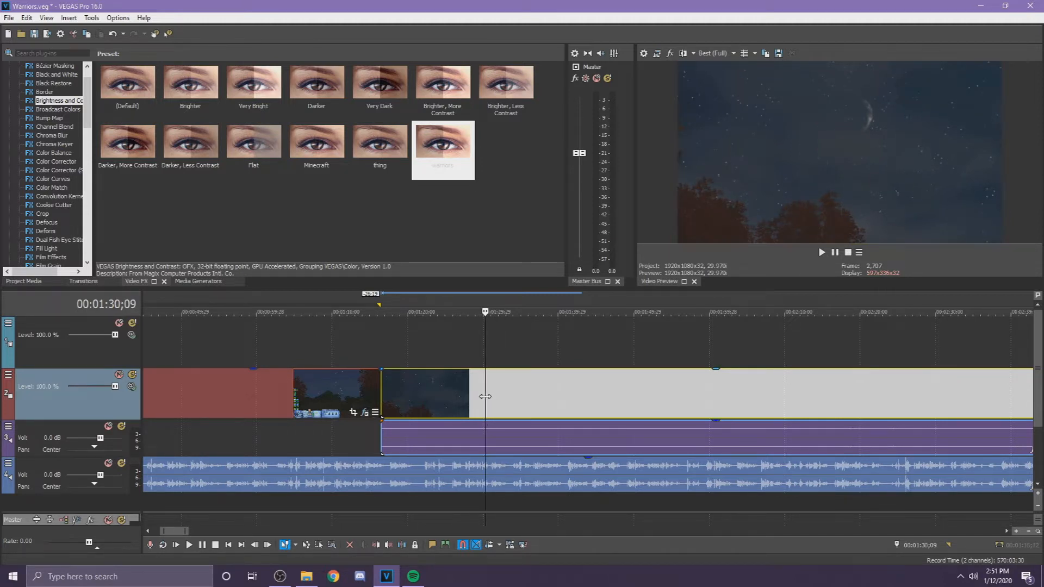
key("s")
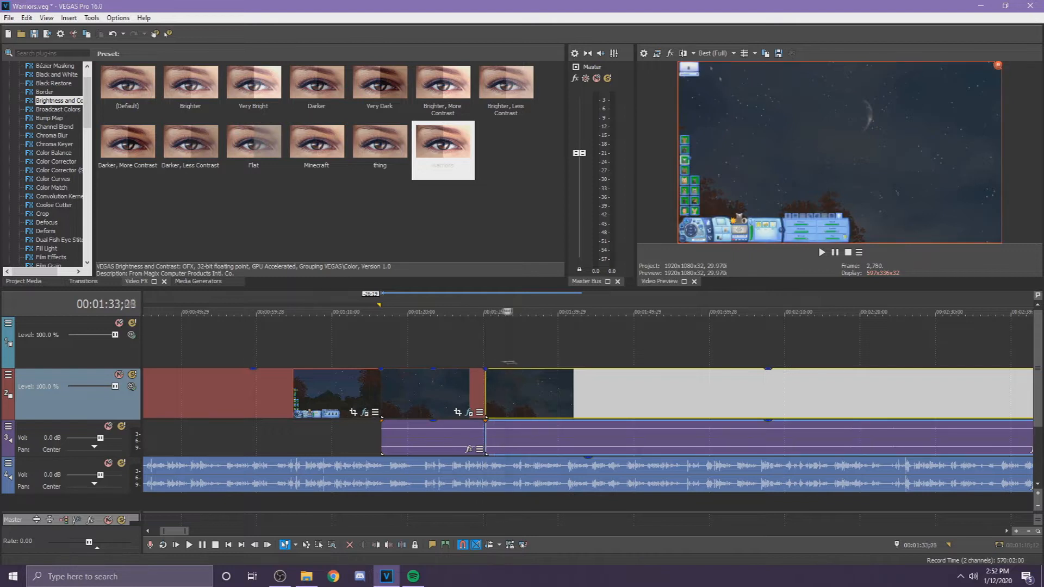
Step: Scrub through the remaining recording and trim its start to 00:02:17;29
left_click(565, 397)
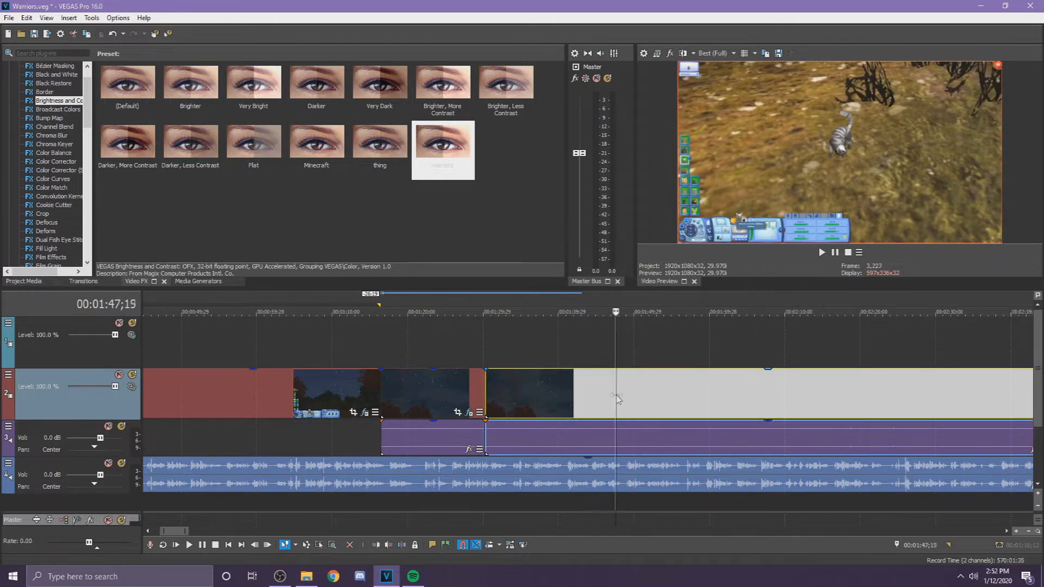
left_click(497, 407)
left_click(593, 400)
left_click_drag(706, 406, 844, 399)
scroll(653, 401, "up", 3)
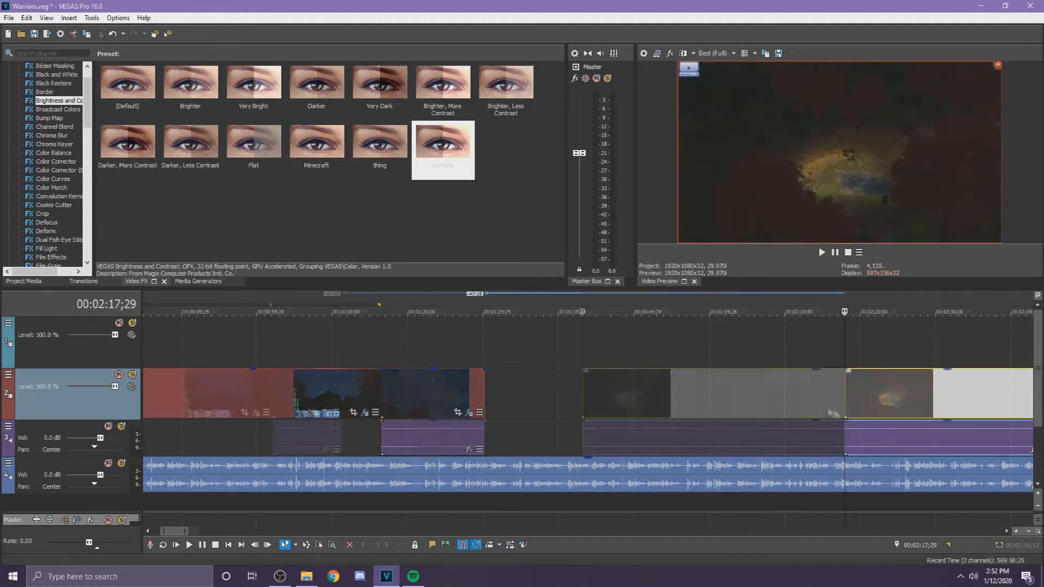
Step: Split a short section off the remaining recording and move it back toward the earlier clips
left_click_drag(652, 401, 615, 421)
key("s")
scroll(560, 406, "down", 4)
left_click_drag(563, 400, 375, 391)
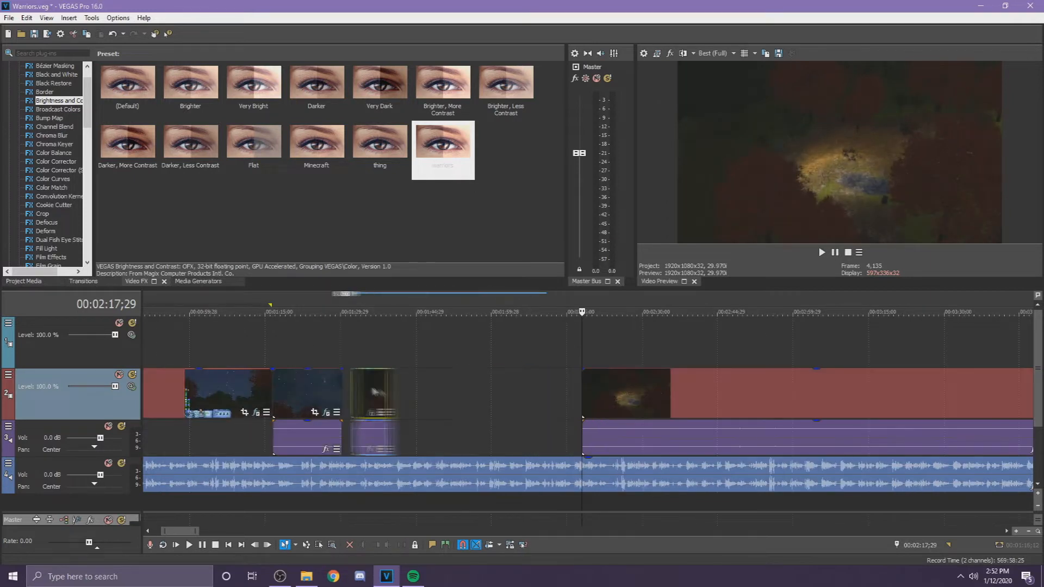
Step: Split off the next section showing the pond and move it back toward the assembled clips
left_click_drag(672, 403, 849, 413)
scroll(580, 399, "up", 4)
left_click_drag(729, 404, 503, 402)
key("s")
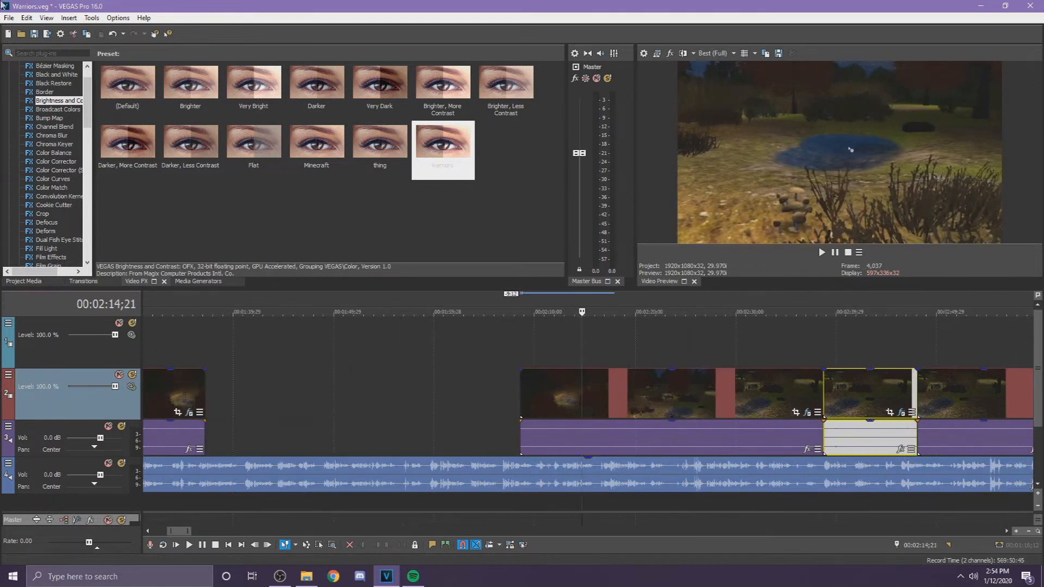
left_click_drag(871, 432, 393, 432)
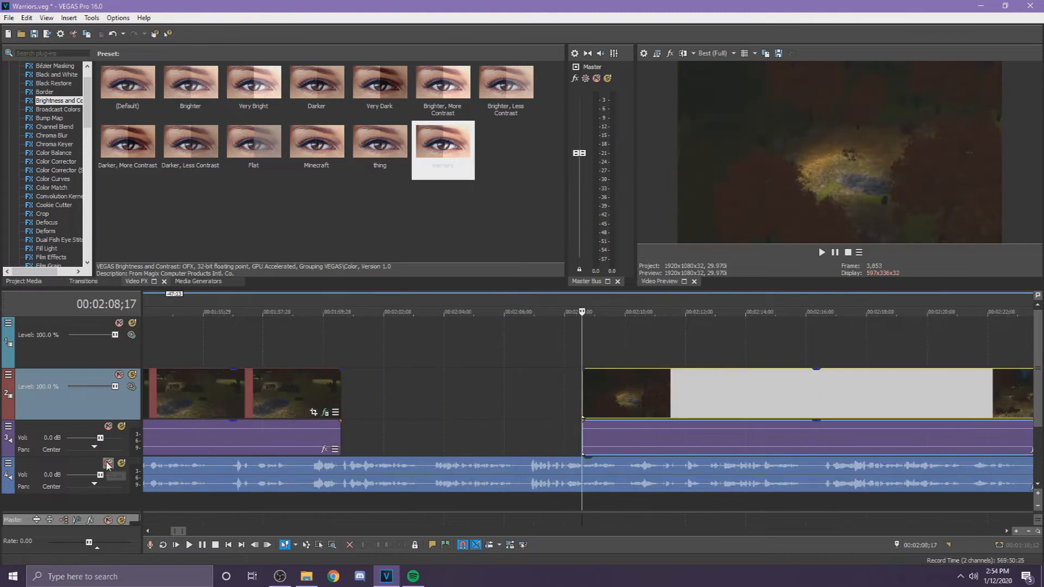
Step: Mute the narration track and trim the start of the remaining pond footage to about 00:02:13 during playback
left_click(108, 463)
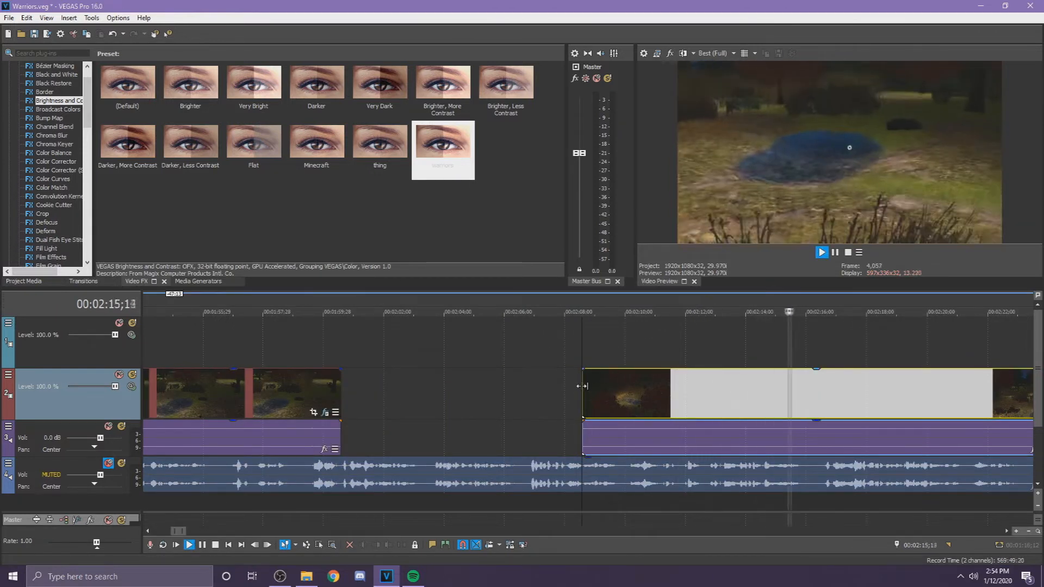
left_click_drag(584, 385, 737, 385)
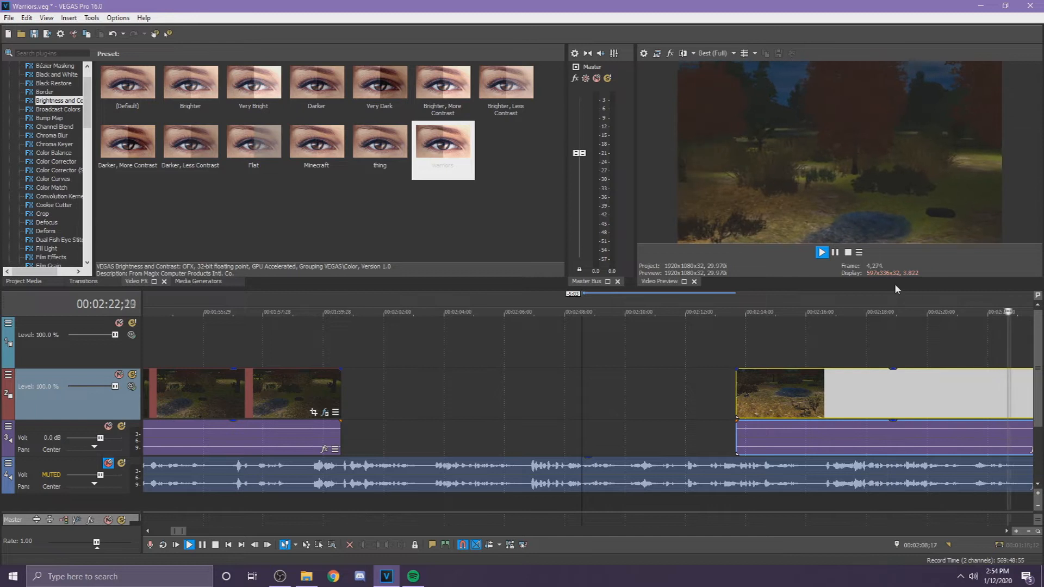
scroll(854, 359, "down", 3)
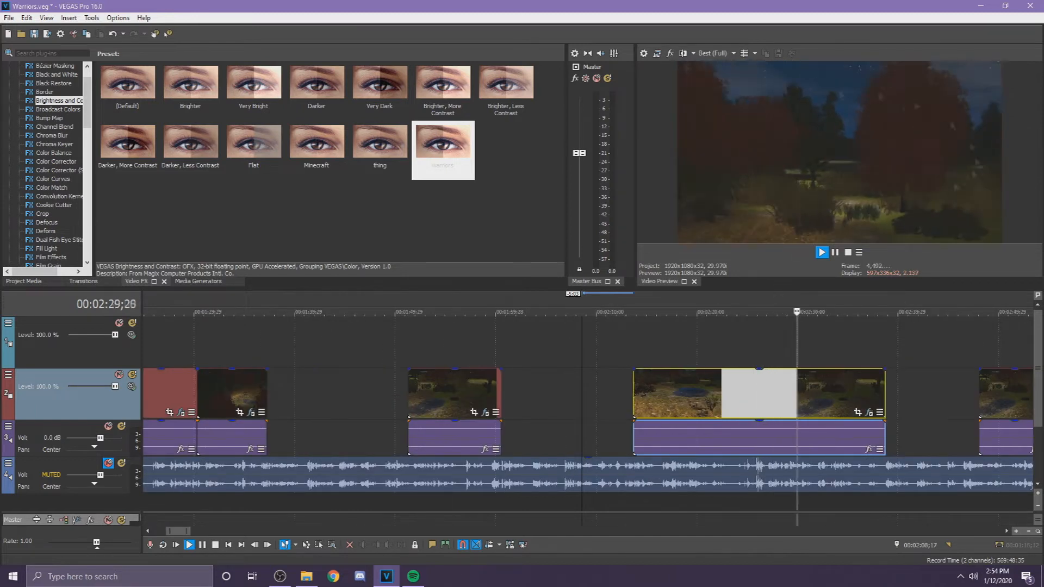
Step: Close the gap before the trailing clip and delete the dark pond section in front of it
left_click(856, 392)
scroll(856, 393, "up", 3)
scroll(856, 394, "down", 2)
left_click_drag(856, 395, 668, 383)
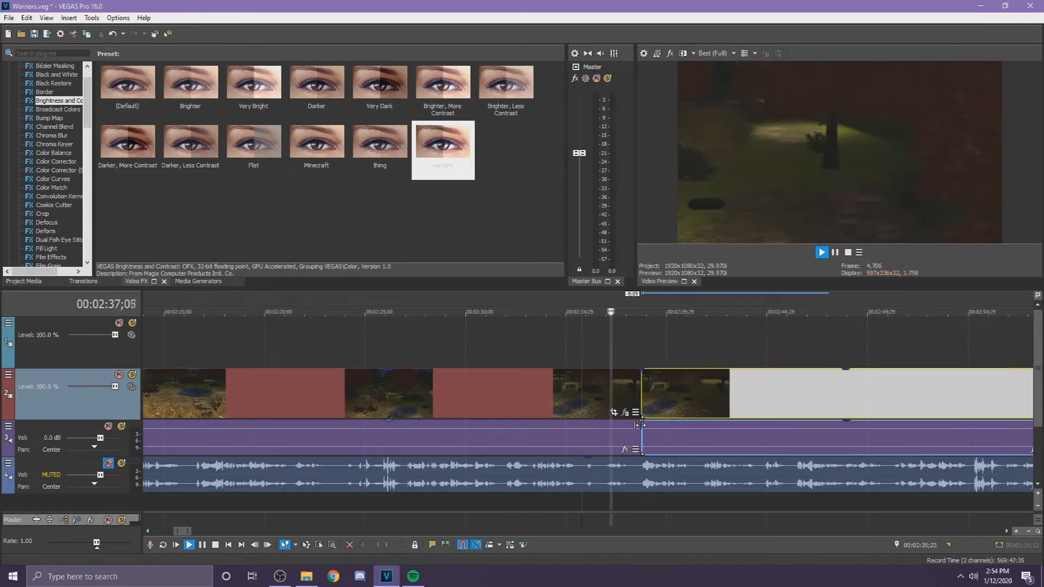
scroll(523, 402, "down", 1)
left_click(527, 403)
key("Delete")
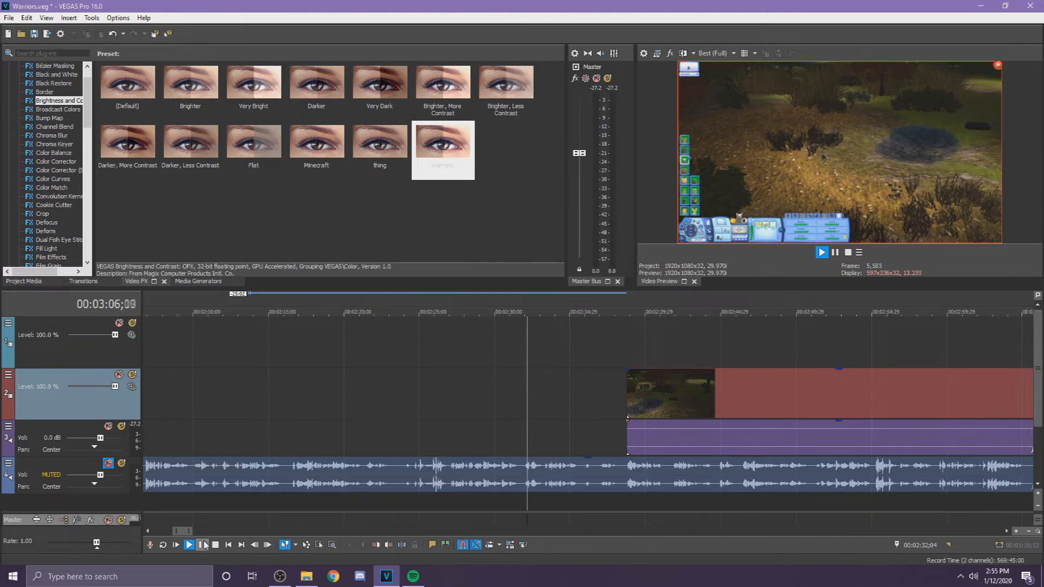
Step: Trim the start of the remaining recording to 00:03:18;21, stop playback, and move the clip earlier on the timeline
scroll(788, 397, "down", 3)
left_click(816, 396)
scroll(726, 405, "up", 3)
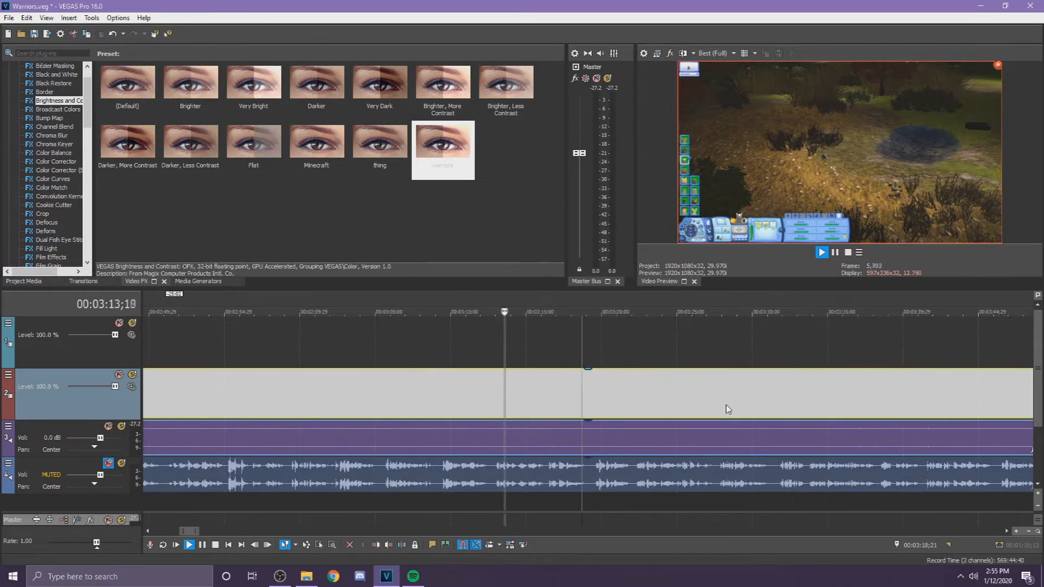
scroll(726, 405, "down", 3)
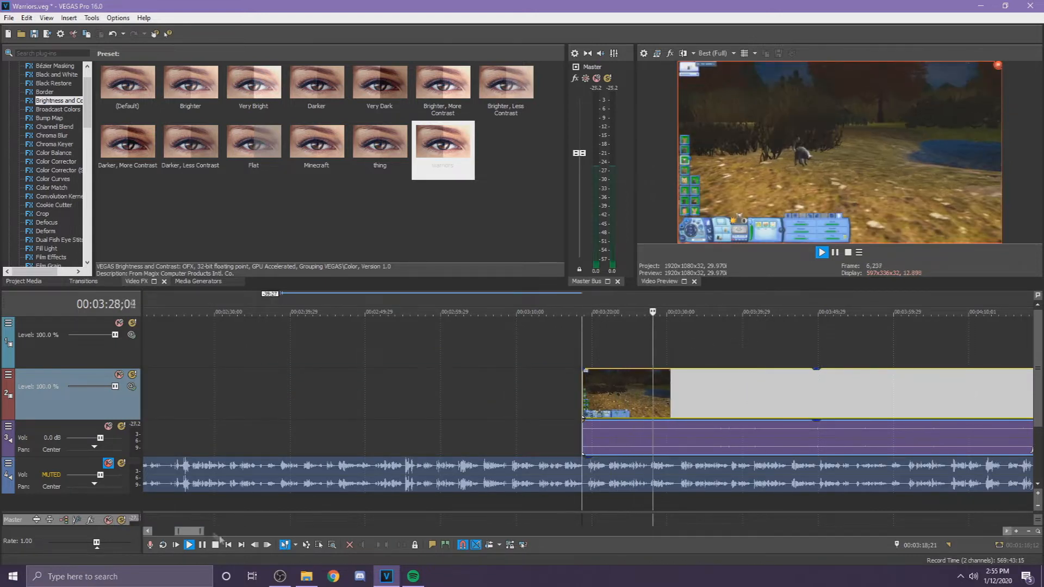
key("space")
left_click_drag(652, 392, 631, 394)
left_click_drag(601, 401, 514, 400)
left_click_drag(669, 396, 629, 411)
scroll(582, 397, "down", 3)
Step: Find the close-up of the gray cat and trim the recording's start to 00:03:38;09
left_click(595, 398)
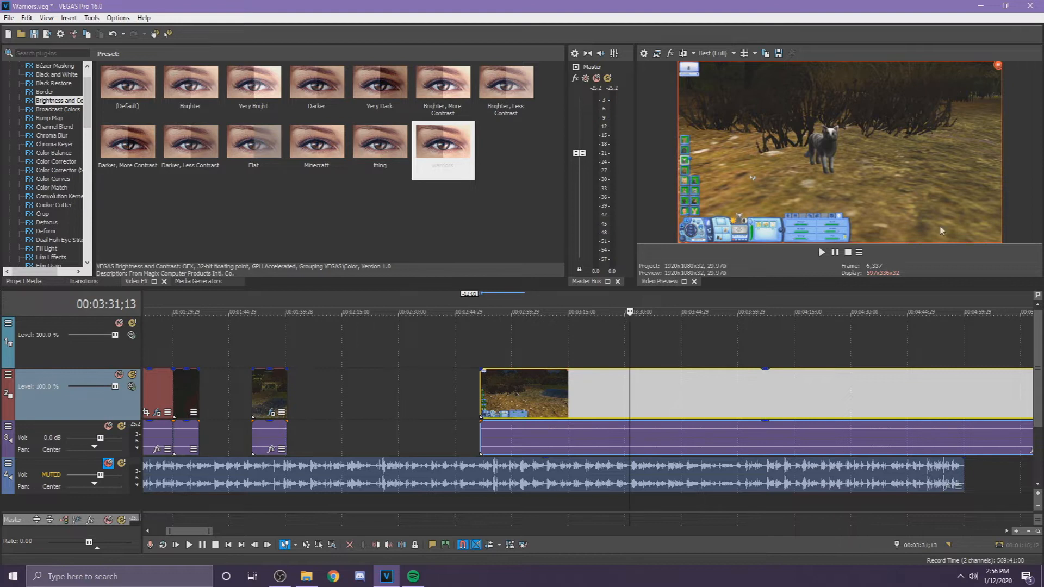
left_click_drag(637, 395, 645, 399)
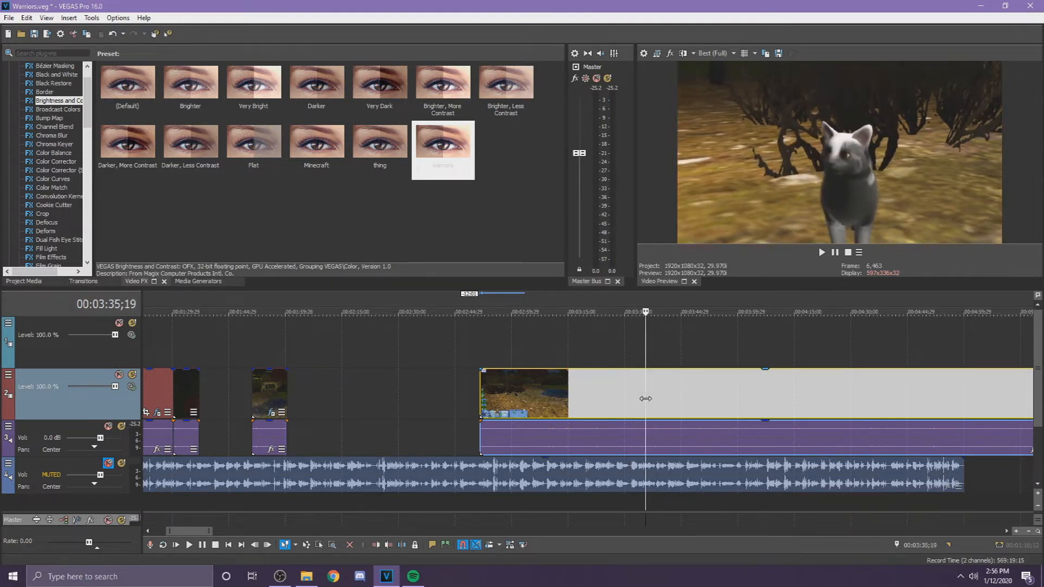
left_click(269, 545)
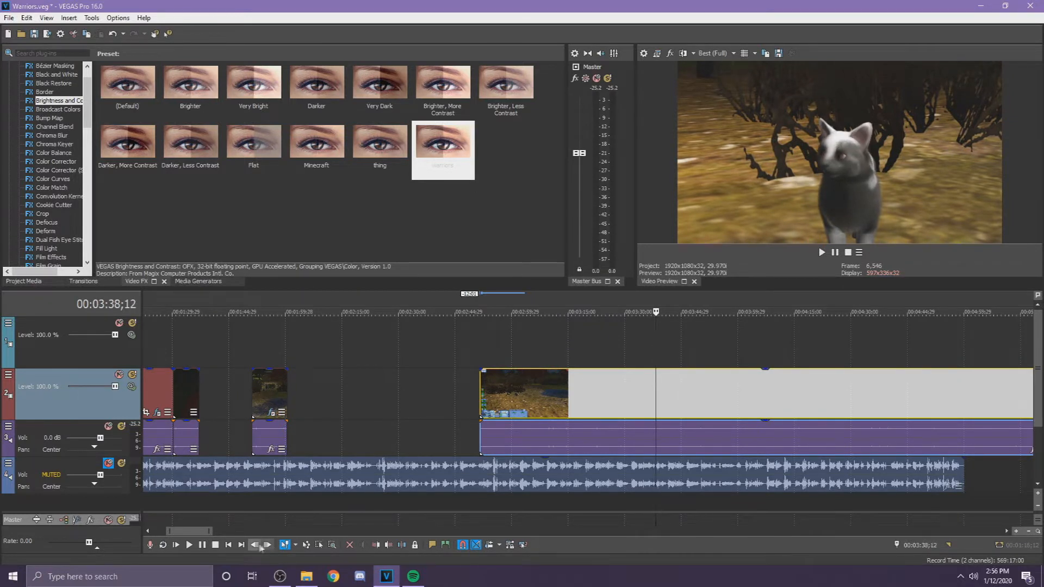
left_click_drag(482, 392, 656, 391)
Step: Move the separate pond clip against the preceding clips and place a split-off section of the gray cat footage directly after it
left_click_drag(269, 393, 217, 393)
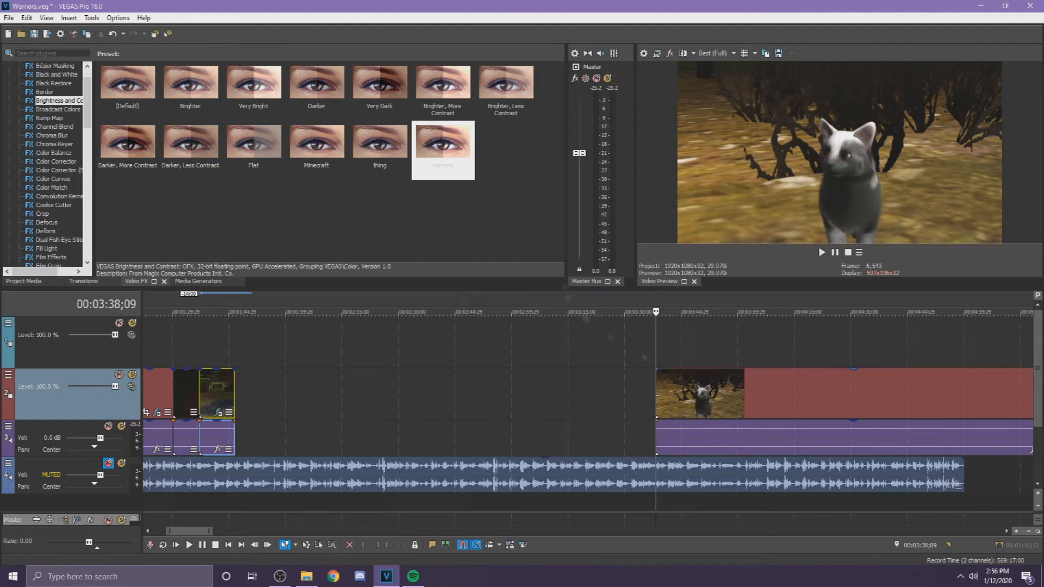
left_click_drag(774, 374, 688, 421)
key("s")
left_click_drag(638, 400, 276, 383)
left_click(237, 384)
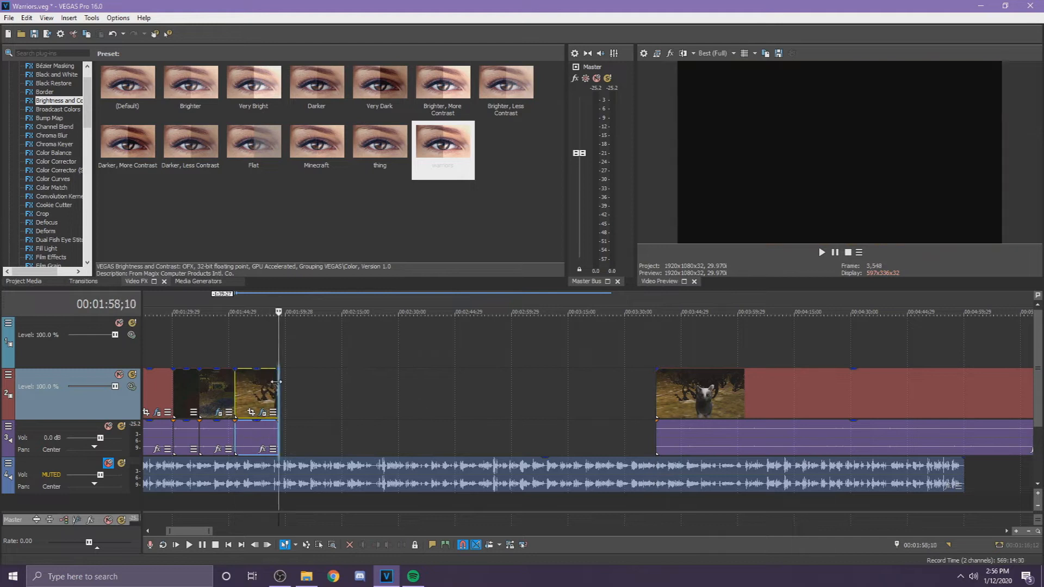
Step: Examine the end of the assembled clips and where the narration ends relative to the remaining recording
left_click(273, 382)
scroll(273, 382, "up", 3)
scroll(570, 410, "down", 10)
left_click(172, 351)
left_click(192, 352)
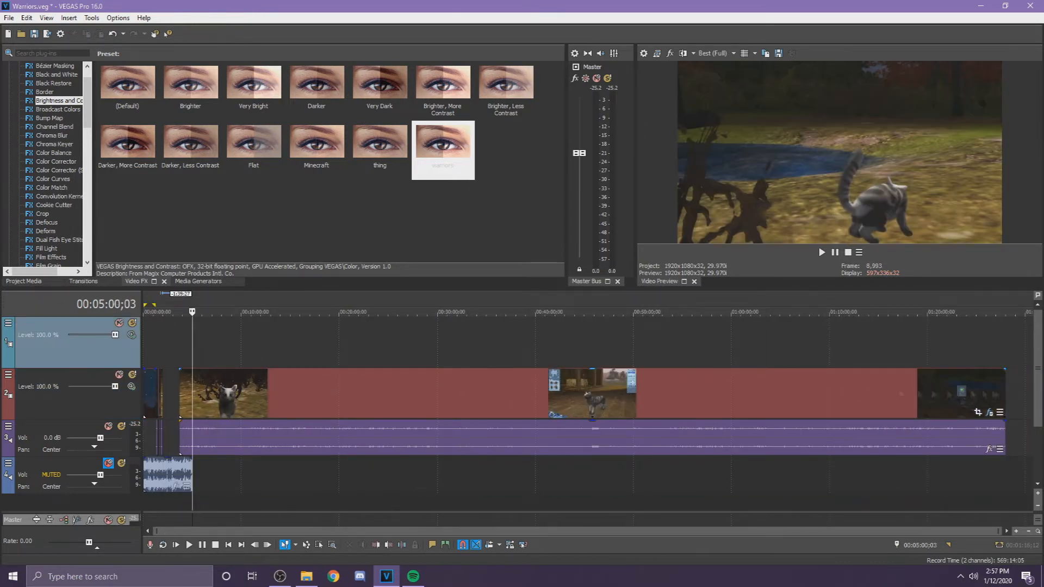
scroll(310, 383, "up", 5)
left_click(276, 383)
scroll(276, 382, "up", 1)
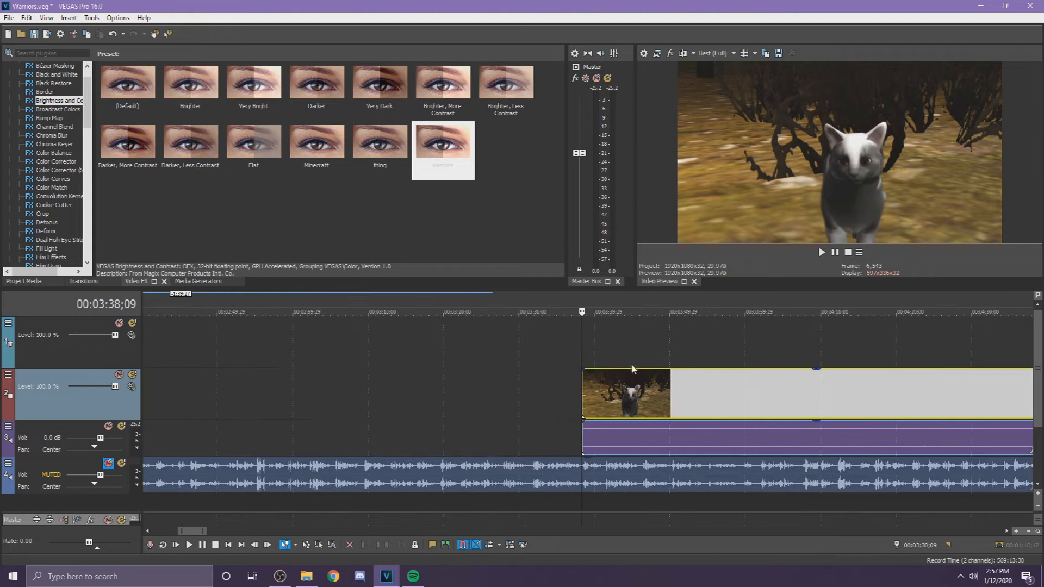
Step: Trim the start of the remaining recording to the shot of the striped cat seen from behind, at about 00:03:37
left_click_drag(681, 411, 447, 417)
scroll(448, 418, "down", 1)
left_click_drag(659, 406, 541, 418)
left_click_drag(267, 400, 609, 392)
left_click(573, 361)
scroll(586, 360, "up", 2)
left_click(614, 391)
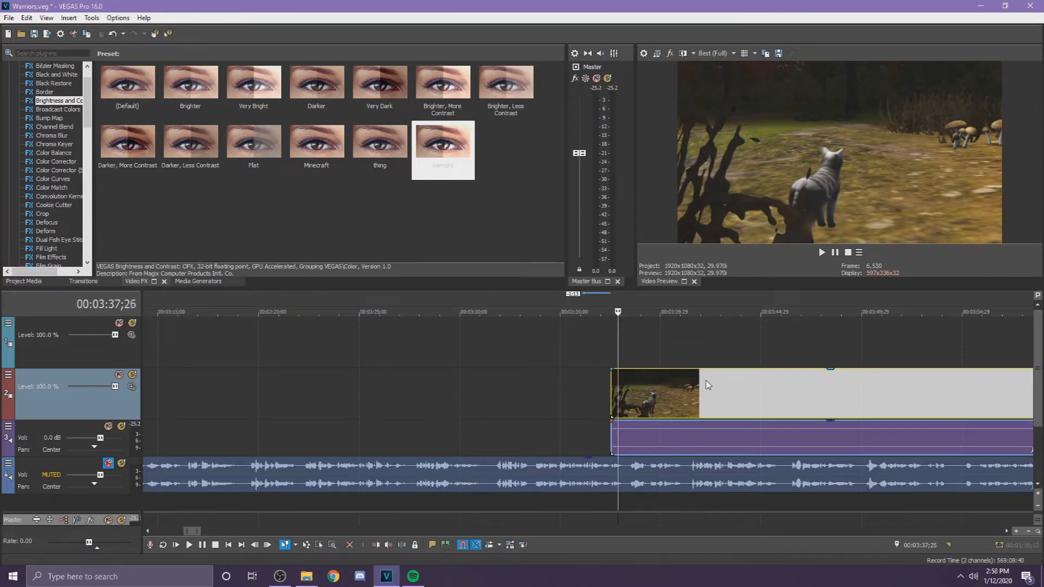
Step: Split the striped cat footage at 00:03:39;26 and move the cut section to the end of the assembled clips
key("Return")
key("s")
scroll(707, 386, "down", 5)
left_click_drag(579, 392, 342, 399)
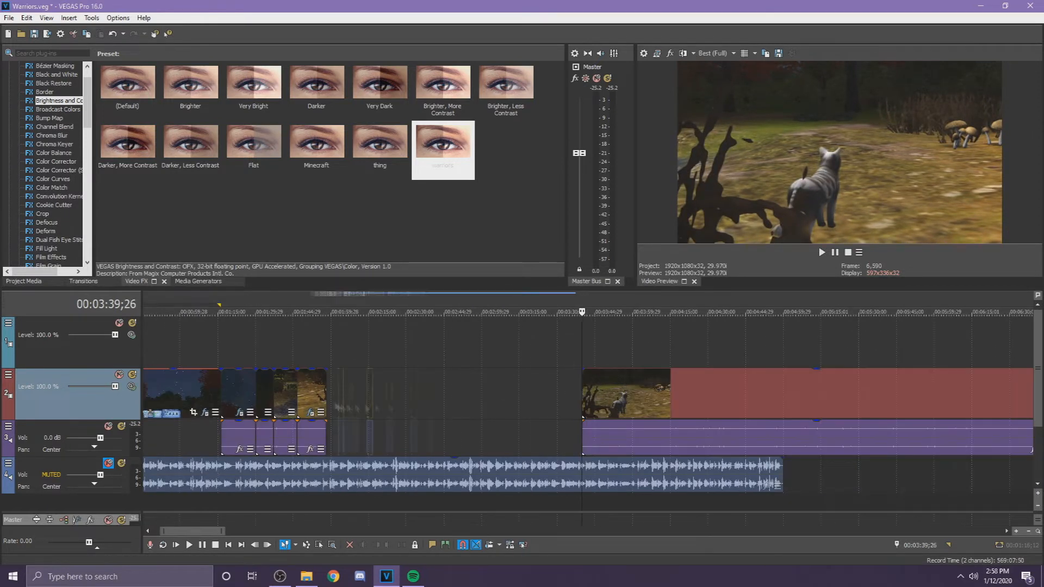
Step: Extend the start of the remaining clip, split it at 00:03:41;24, and append the section to the assembled clips
scroll(430, 381, "up", 5)
scroll(625, 409, "up", 3)
left_click_drag(639, 436, 624, 436)
left_click_drag(566, 396, 577, 396)
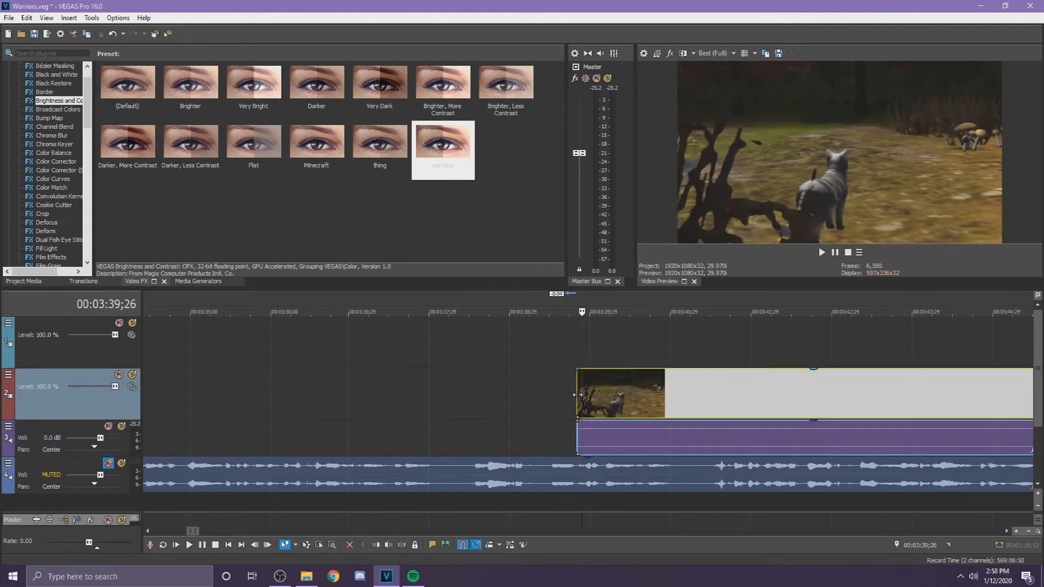
left_click_drag(585, 358, 737, 405)
left_click_drag(580, 401, 449, 401)
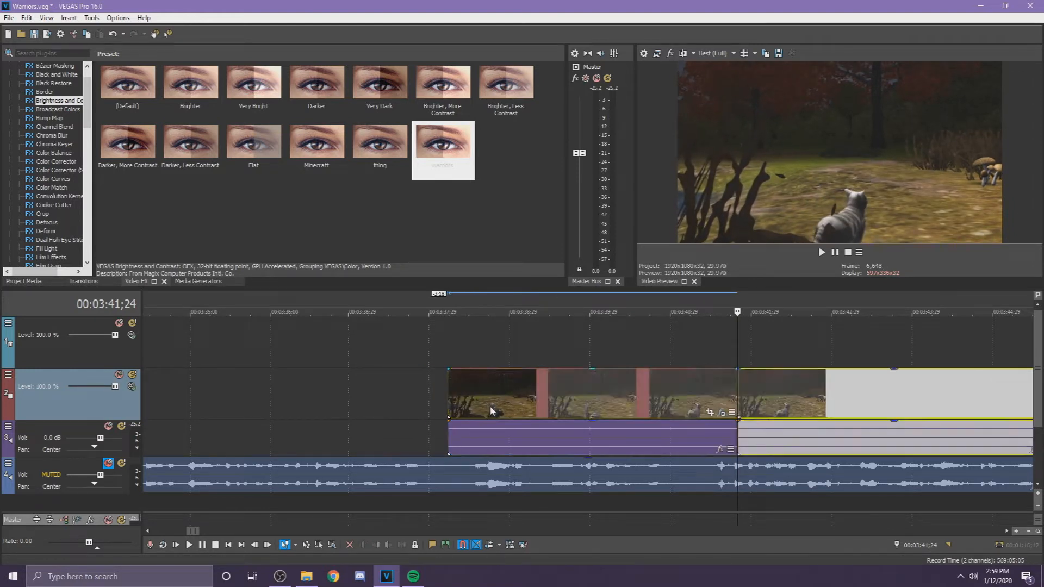
scroll(491, 411, "down", 10)
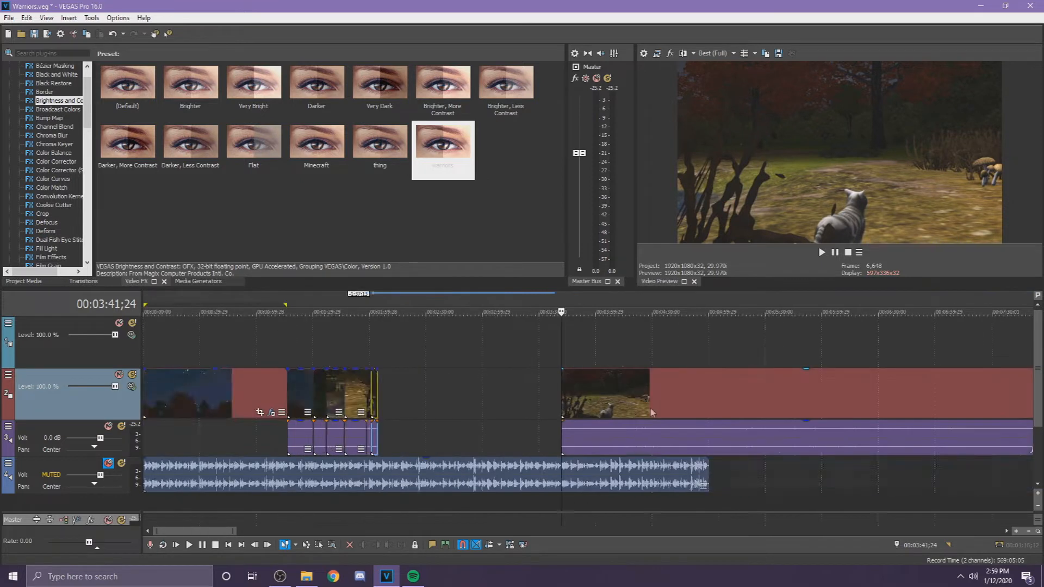
Step: Move the remaining recording earlier so that it starts at about 00:02:38, and check the footage near its start
scroll(653, 413, "up", 2)
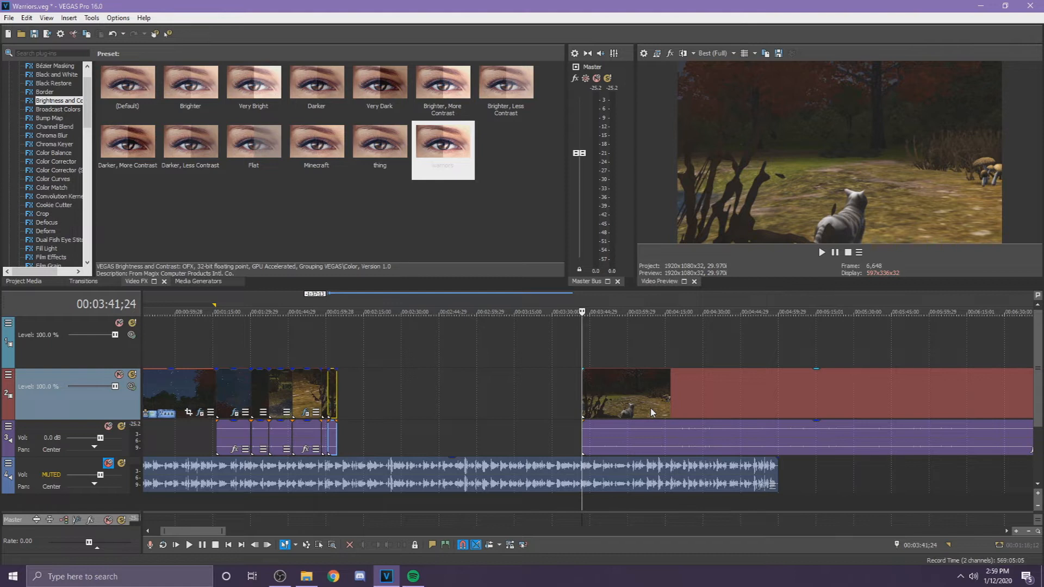
left_click_drag(640, 400, 479, 400)
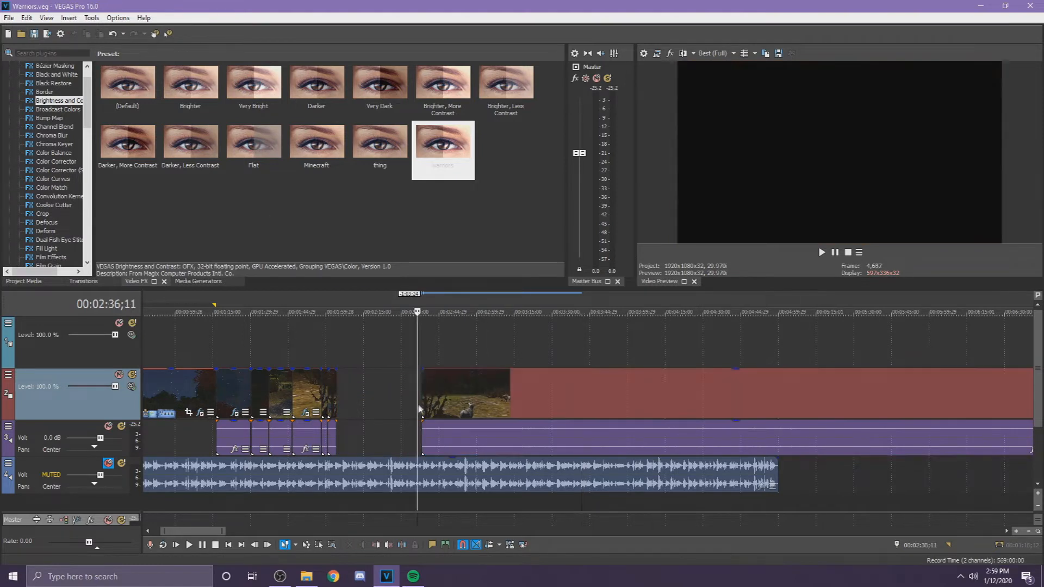
scroll(420, 409, "up", 4)
left_click(624, 377)
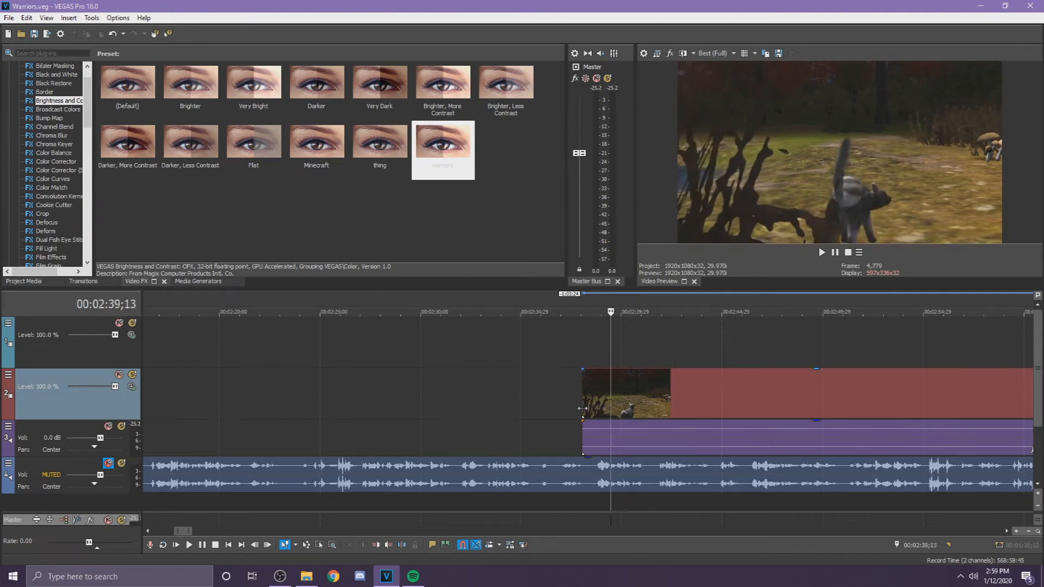
Step: Cut the next short cat section from the remaining recording, append it to the assembled clips, and save the project
left_click_drag(581, 404, 610, 355)
left_click(747, 416)
key("Left")
key("Left")
key("Left")
key("Left")
key("s")
scroll(750, 427, "down", 3)
left_click_drag(548, 393, 285, 392)
key("ctrl+s")
Step: Trim the start of the remaining recording to 00:02:47;14 and scrub through the footage to 00:02:57;04
scroll(626, 400, "up", 2)
left_click_drag(647, 403, 634, 402)
double_click(629, 402)
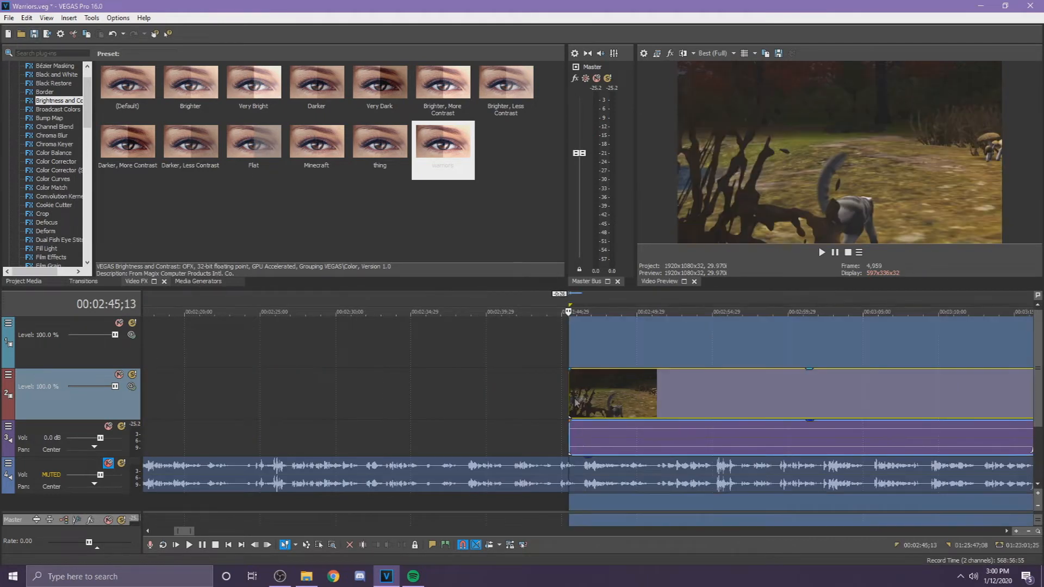
left_click(600, 405)
left_click(556, 406)
left_click(599, 412)
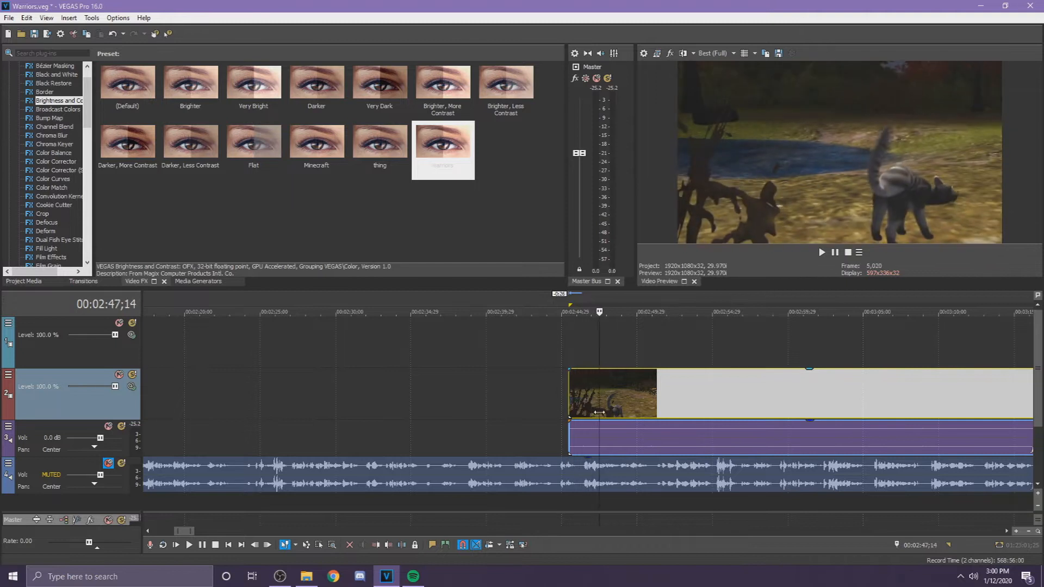
left_click_drag(600, 417, 745, 423)
left_click(618, 375)
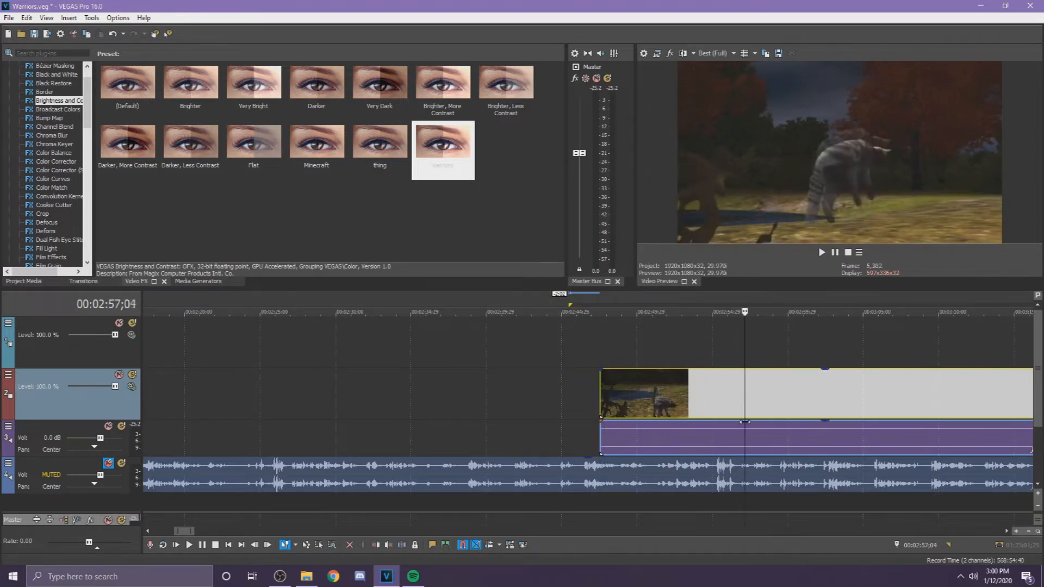
Step: Split off the next section of the recording, trim its start to 00:02:33;20, and append it to the assembled clips
mouse_move(932, 422)
left_mouse_down()
mouse_move(962, 424)
mouse_move(921, 412)
left_mouse_up()
key("s")
left_click_drag(629, 401, 444, 413)
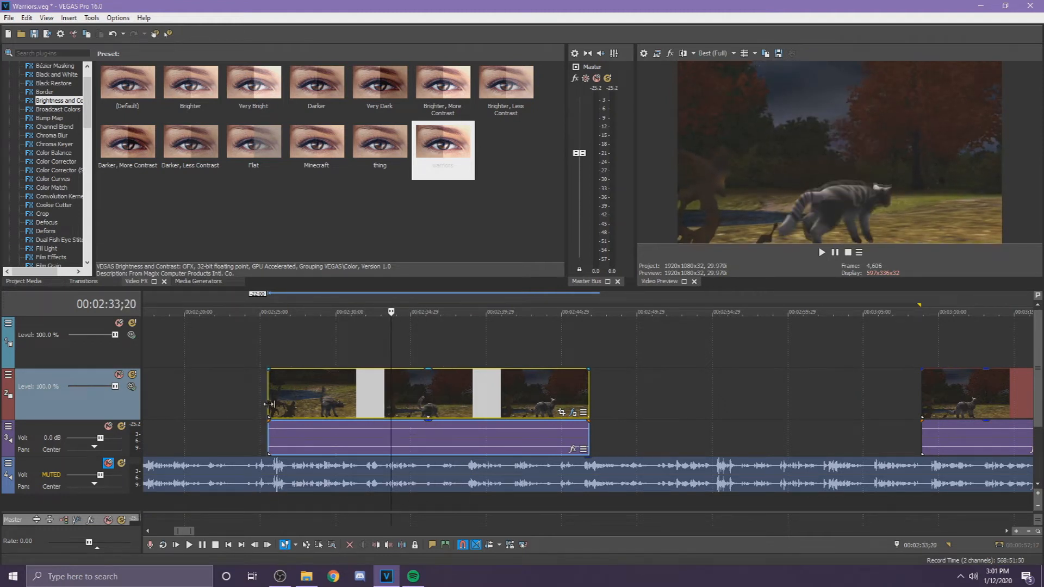
left_click_drag(269, 404, 391, 354)
left_click_drag(549, 424, 464, 404)
scroll(593, 429, "down", 3)
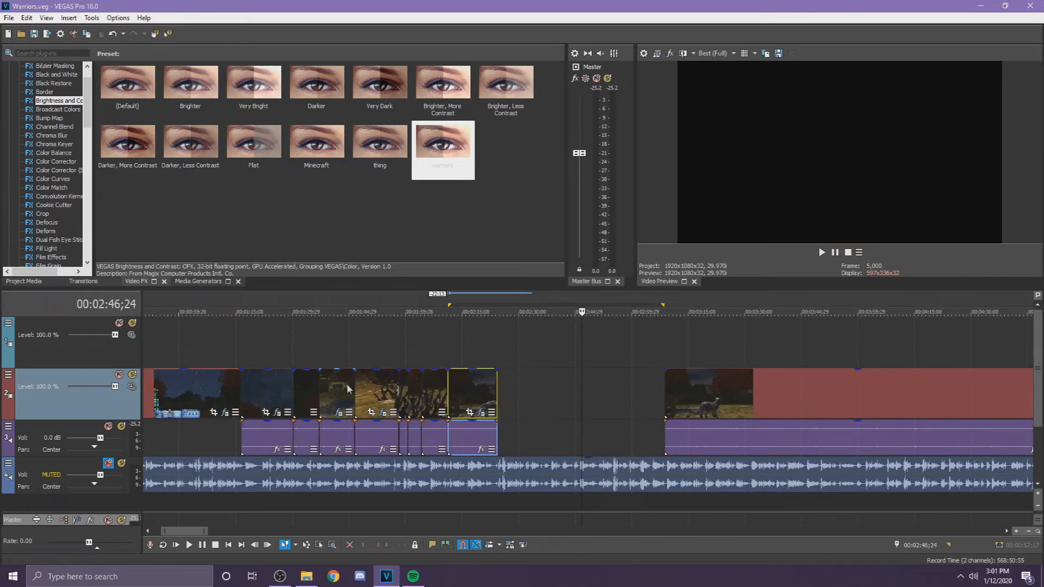
Step: Move the remaining recording earlier and trim its start to 00:03:08;26
left_click(377, 395)
left_click(409, 395)
left_click(425, 393)
left_click(215, 381)
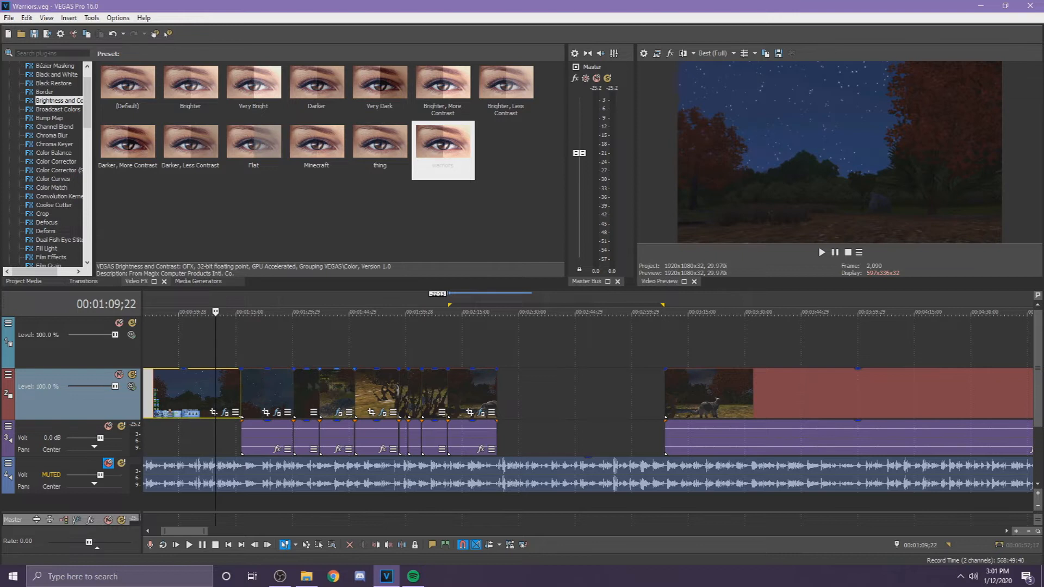
left_click(662, 387)
scroll(661, 388, "up", 5)
left_click_drag(539, 418, 265, 413)
left_click_drag(210, 382, 583, 412)
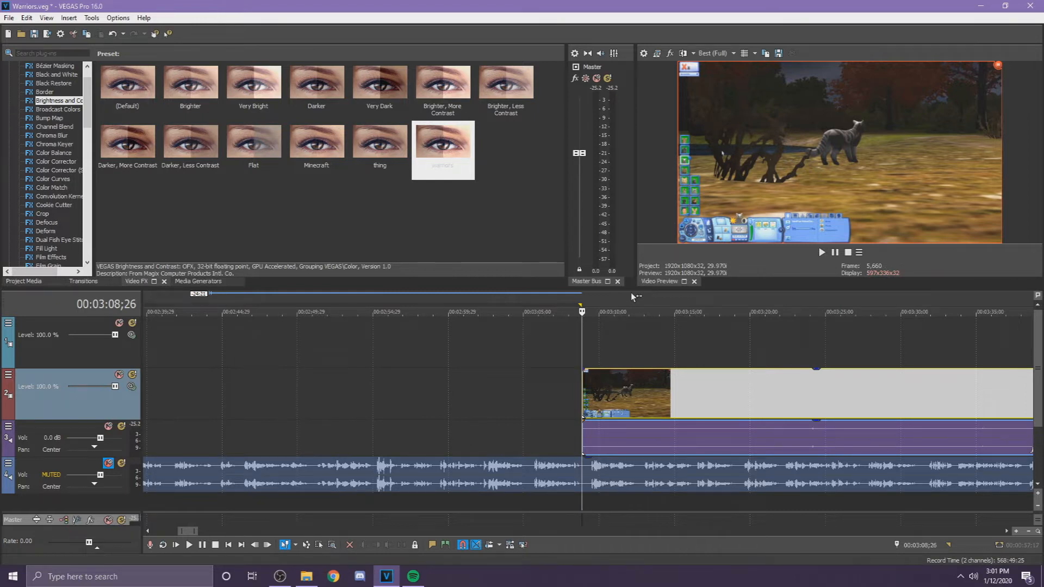
scroll(658, 394, "up", 3)
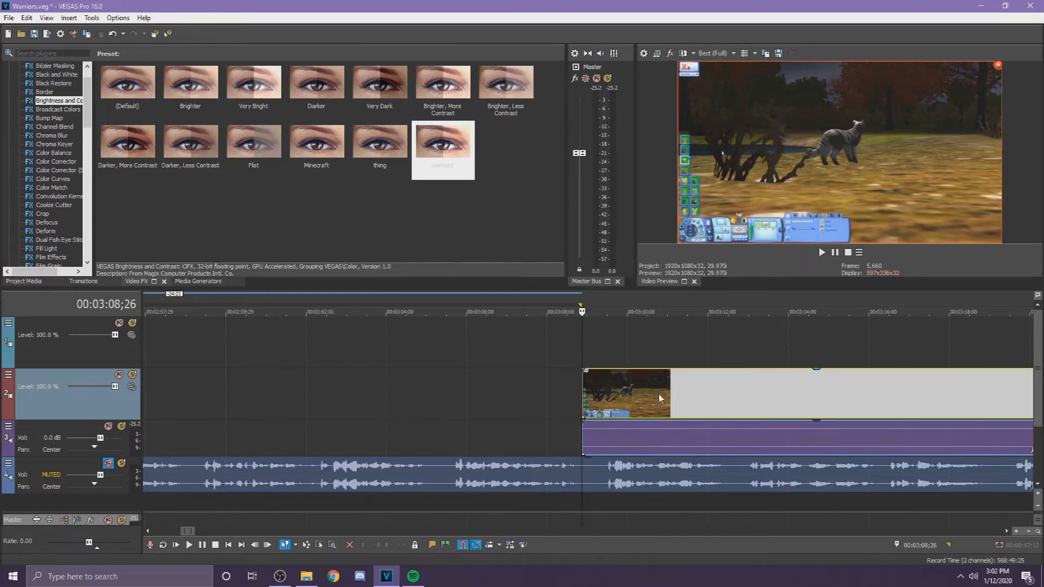
Step: Shift the remaining recording earlier and trim its start to about 00:03:07
left_click_drag(651, 386, 436, 386)
left_click_drag(438, 426, 253, 406)
left_click_drag(180, 400, 511, 393)
left_click(545, 389)
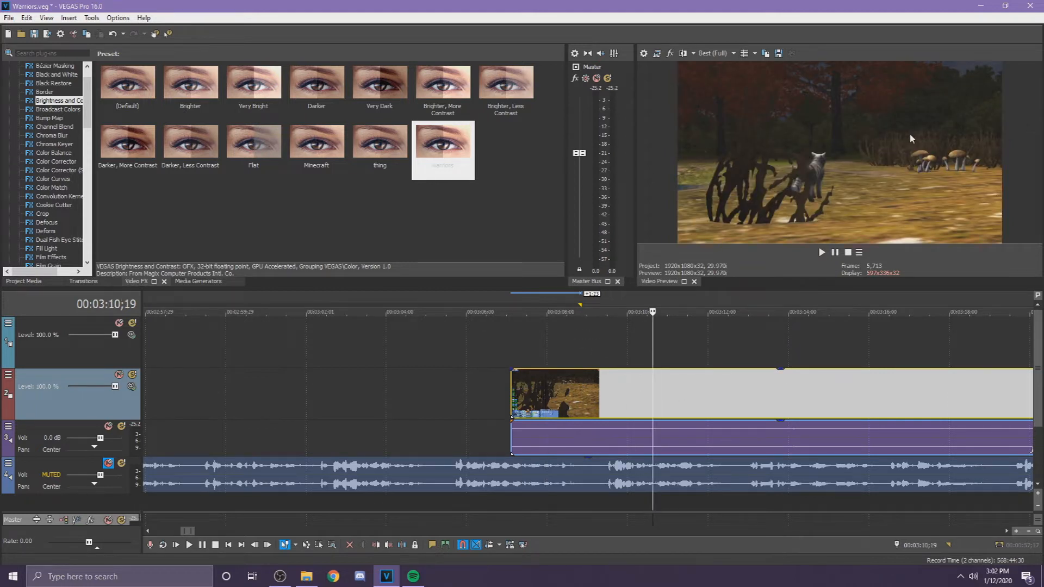
Step: Trim more unusable footage off the start of the remaining recording and move it earlier to about 00:02:44
scroll(639, 410, "up", 1)
left_click_drag(638, 411, 442, 404)
left_click_drag(153, 413, 592, 402)
scroll(590, 404, "down", 2)
left_click_drag(422, 418, 191, 417)
Step: Split the recording at about 00:02:54, append the section to the assembled clips, and save the project
scroll(528, 384, "down", 4)
left_click(533, 383)
scroll(533, 384, "up", 6)
left_click(275, 406)
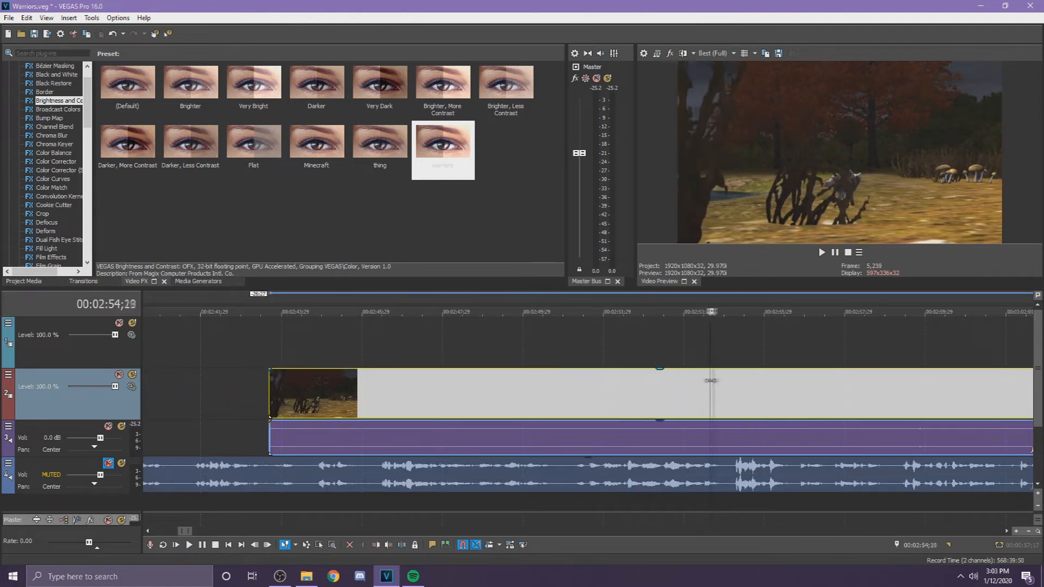
key("s")
scroll(698, 378, "down", 5)
left_click_drag(568, 387, 493, 388)
key("ctrl+s")
Step: Split the remaining recording at 00:03:15;21 and move the separated section closer to the assembled clips
scroll(577, 392, "up", 3)
left_click(630, 395)
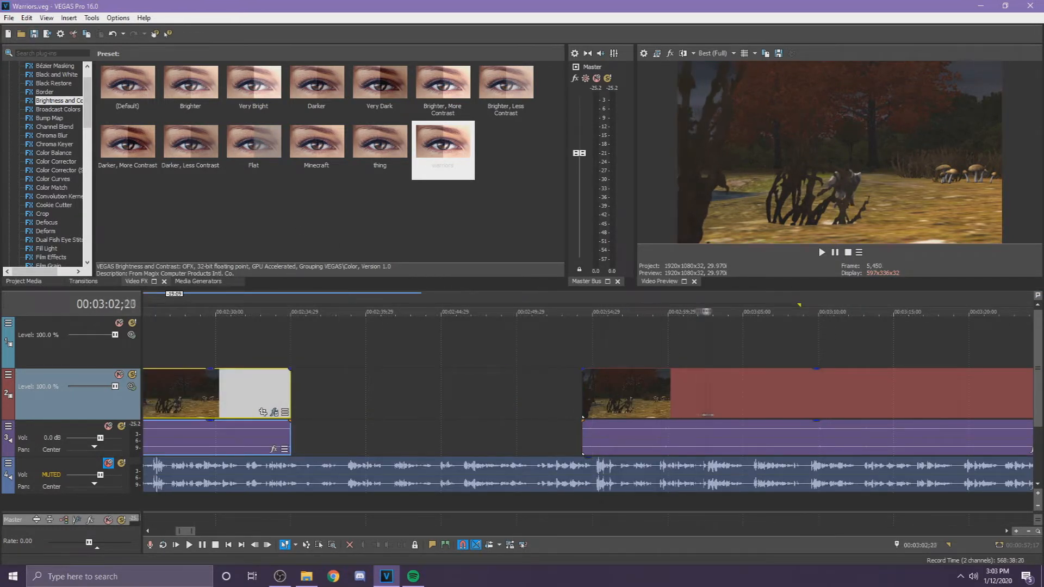
left_click_drag(814, 427, 905, 398)
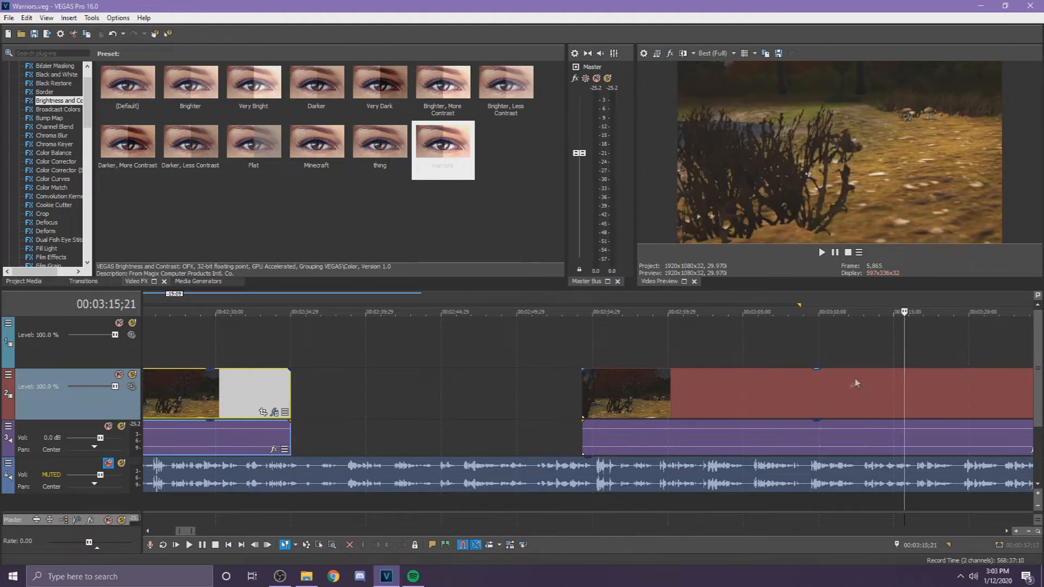
left_click(906, 387)
key("s")
left_click_drag(735, 386, 517, 385)
Step: Trim the section's start to 00:02:45;13, repeat the trim after shifting it earlier, and append it to the assembled clips
left_click(501, 384)
scroll(538, 383, "up", 2)
left_click_drag(404, 405, 447, 398)
left_click_drag(457, 394, 461, 400)
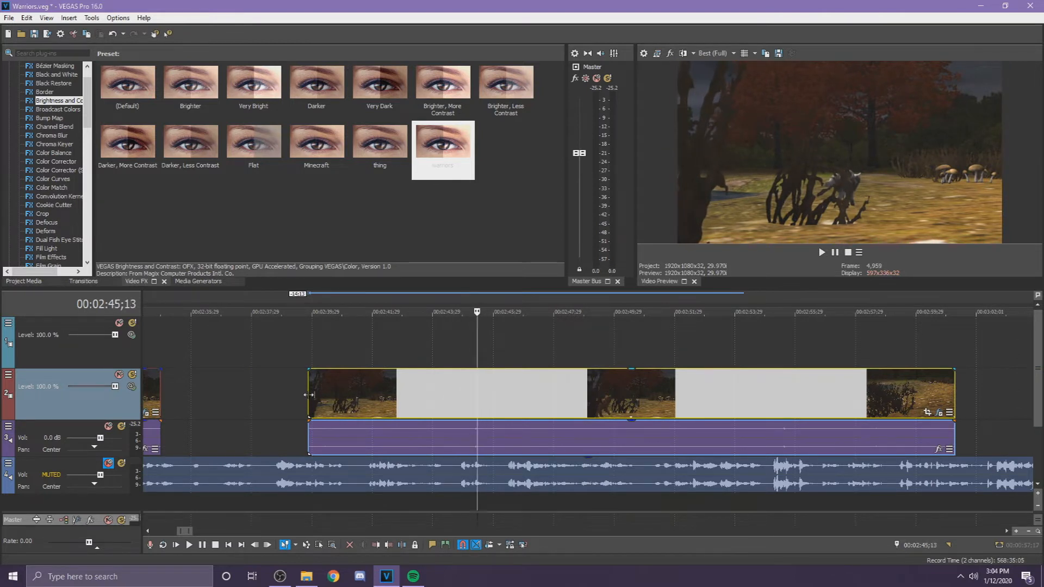
left_click_drag(308, 395, 478, 396)
left_click_drag(579, 396, 323, 411)
left_click_drag(221, 403, 479, 397)
left_click_drag(573, 392, 171, 376)
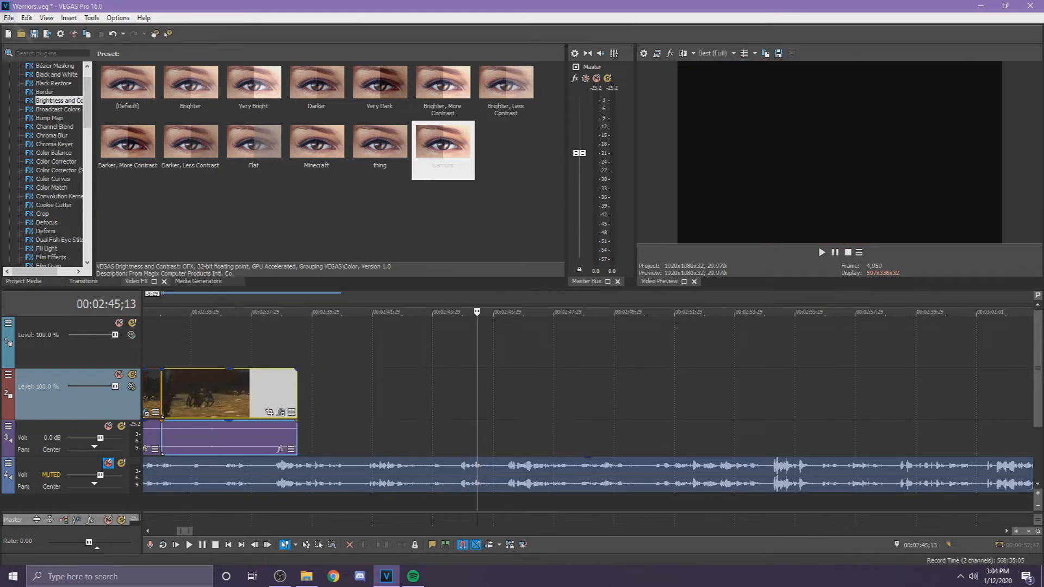
Step: Move the remaining recording closer to the end of the assembled clips
scroll(546, 337, "down", 10)
scroll(522, 381, "up", 1)
left_click(391, 399)
scroll(391, 399, "up", 4)
left_click_drag(648, 401, 502, 401)
left_click(440, 400)
Step: Trim several unusable stretches off the recording's start and move it earlier so that it starts at about 00:02:54;18
scroll(670, 298, "up", 3)
left_click_drag(580, 356, 1039, 391)
scroll(717, 393, "down", 3)
left_click_drag(580, 404, 746, 391)
left_click_drag(892, 398, 1032, 399)
left_click_drag(212, 399, 927, 399)
scroll(927, 399, "down", 3)
left_click_drag(543, 392, 431, 394)
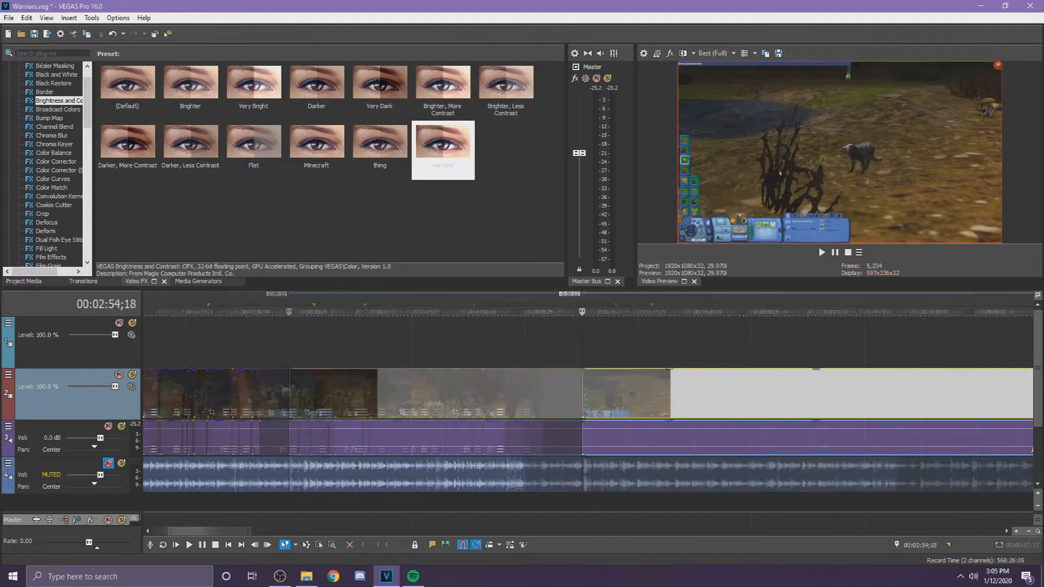
Step: Scrub through the remaining recording and trim its start past the footage that shows the game interface
left_click_drag(849, 391, 744, 411)
scroll(744, 410, "down", 3)
left_click_drag(272, 392, 683, 388)
scroll(593, 381, "up", 4)
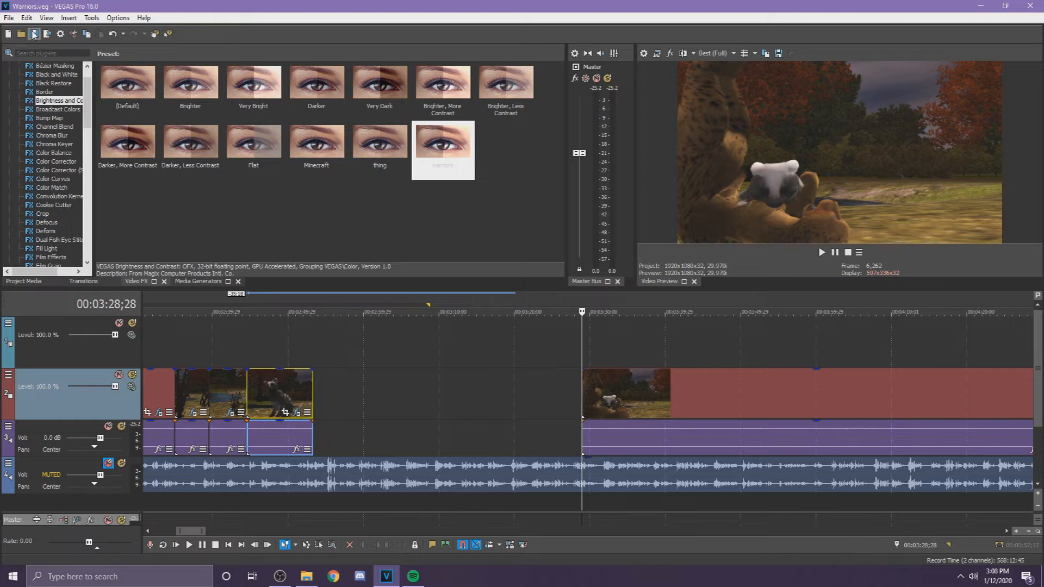
Step: Move the remaining recording earlier so that it starts at 00:03:11;11
left_click(442, 390)
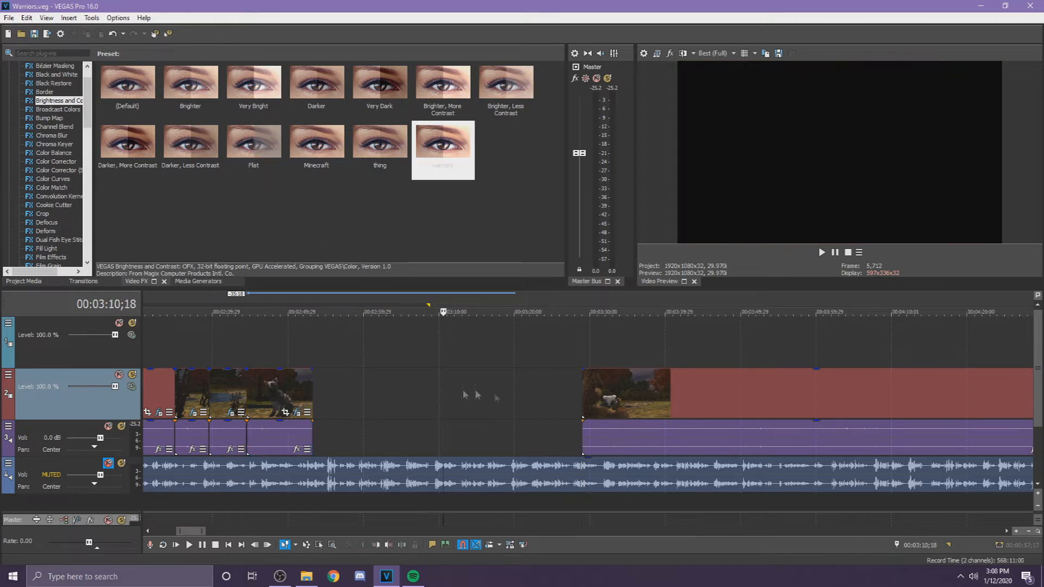
left_click(588, 402)
left_click_drag(618, 405, 460, 388)
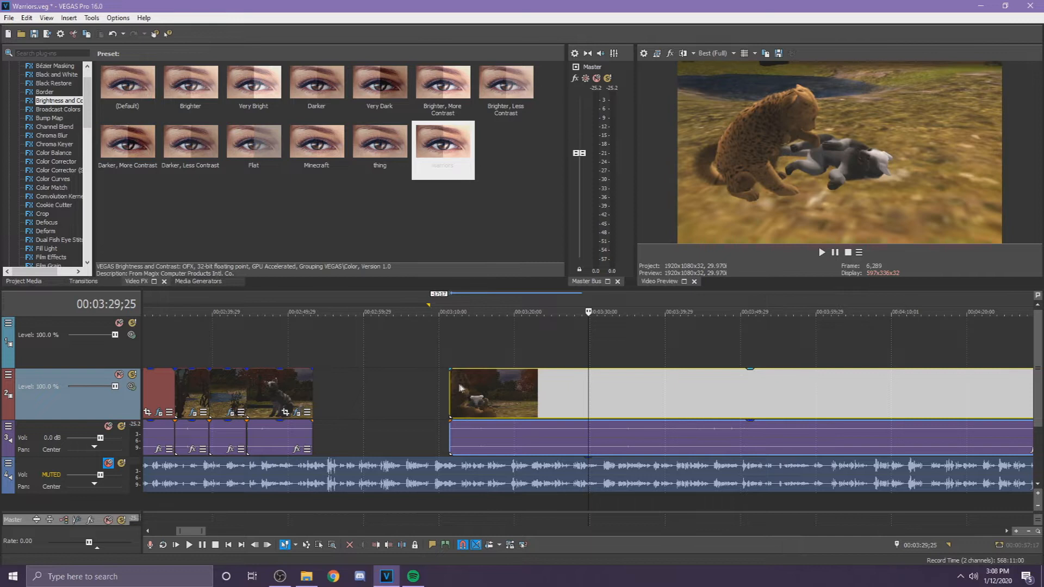
scroll(607, 392, "up", 3)
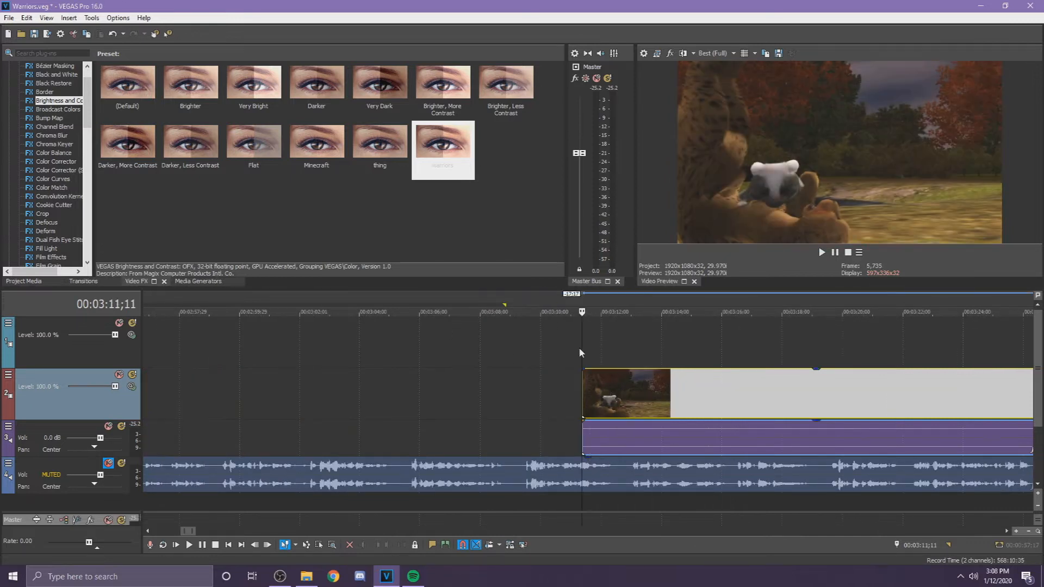
scroll(587, 370, "up", 2)
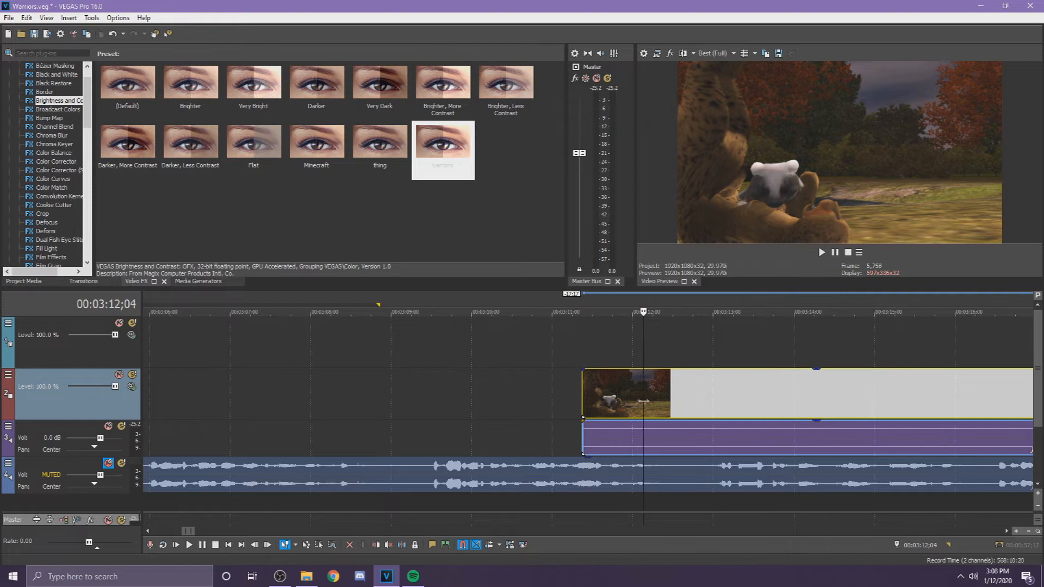
Step: Trim the recording's start to about 00:03:12 and split off the next short section for the assembled clips
key("space")
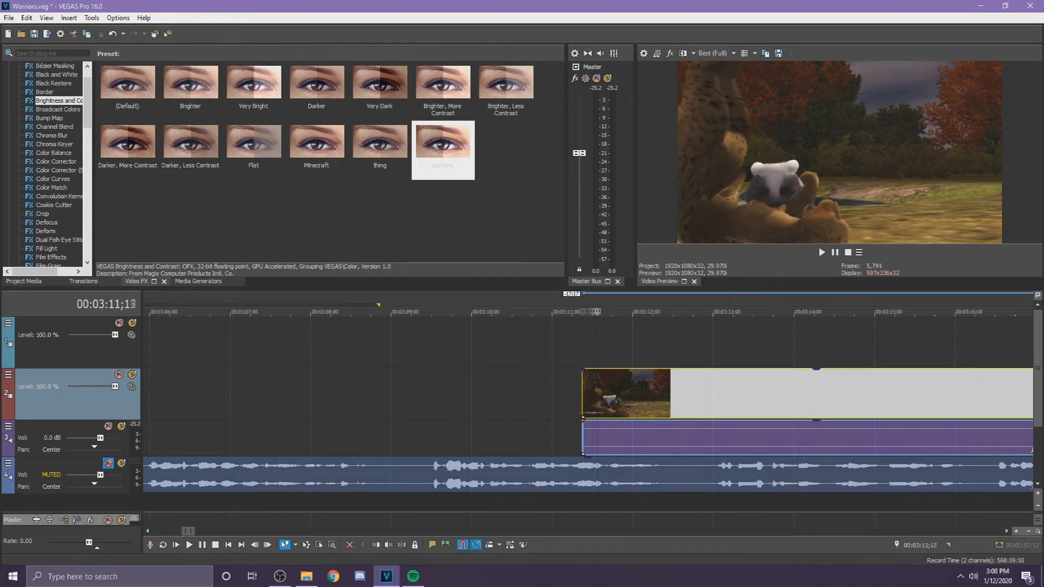
left_click_drag(637, 418, 643, 421)
left_click_drag(581, 394, 629, 394)
left_click_drag(755, 416, 424, 416)
left_click_drag(554, 406, 459, 385)
key("s")
Step: Save a snapshot of the previewed frame as an image file and save the project
scroll(565, 405, "down", 5)
scroll(460, 386, "up", 5)
left_click(778, 54)
key("Return")
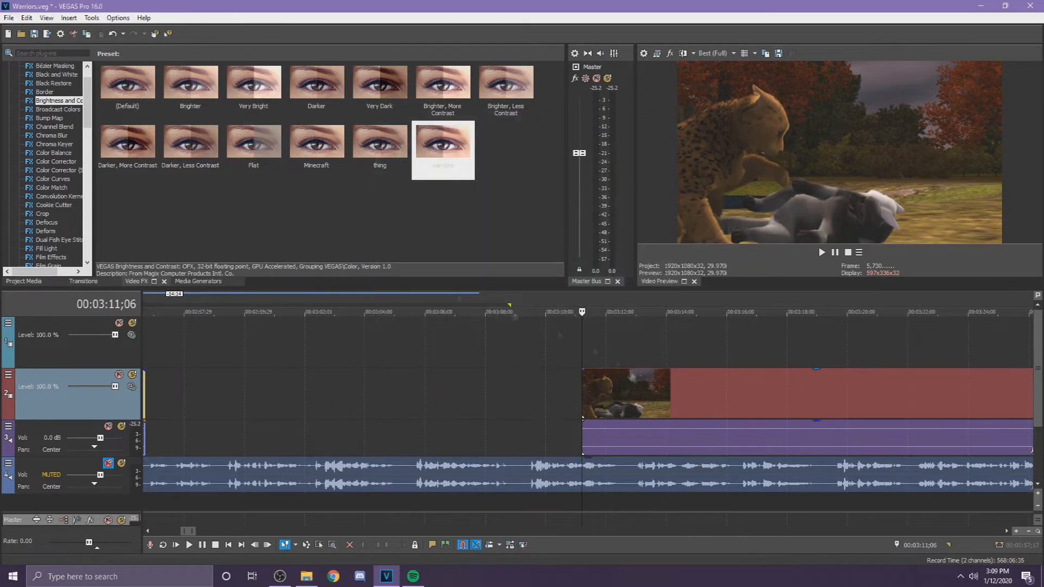
scroll(584, 392, "down", 5)
left_click(354, 396)
key("ctrl+s")
Step: Check frames across the assembled clips and at the start of the remaining recording
left_click(278, 389)
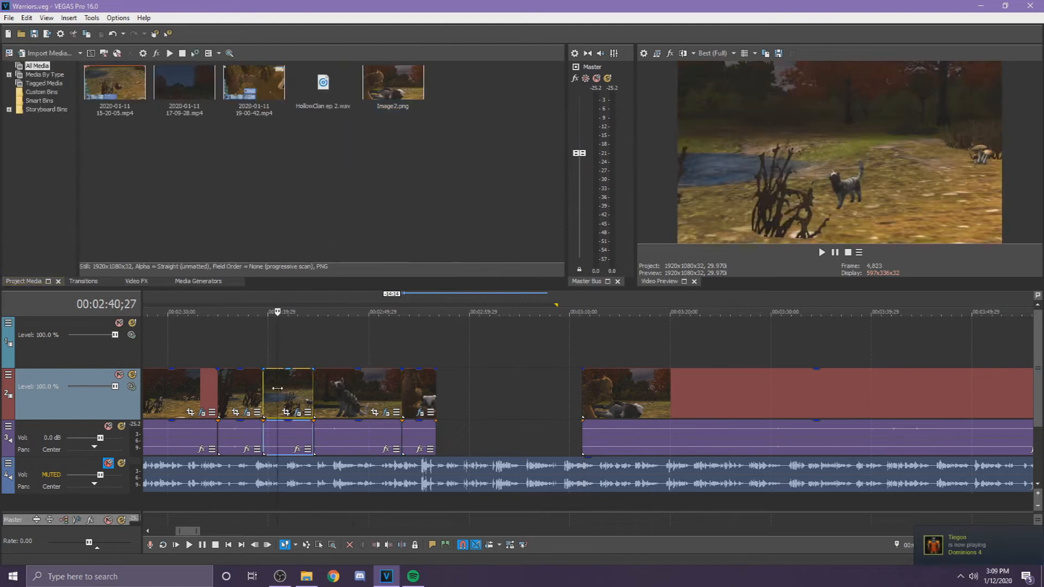
left_click(241, 390)
left_click(162, 390)
scroll(162, 389, "down", 2)
left_click(413, 390)
left_click_drag(414, 357, 813, 354)
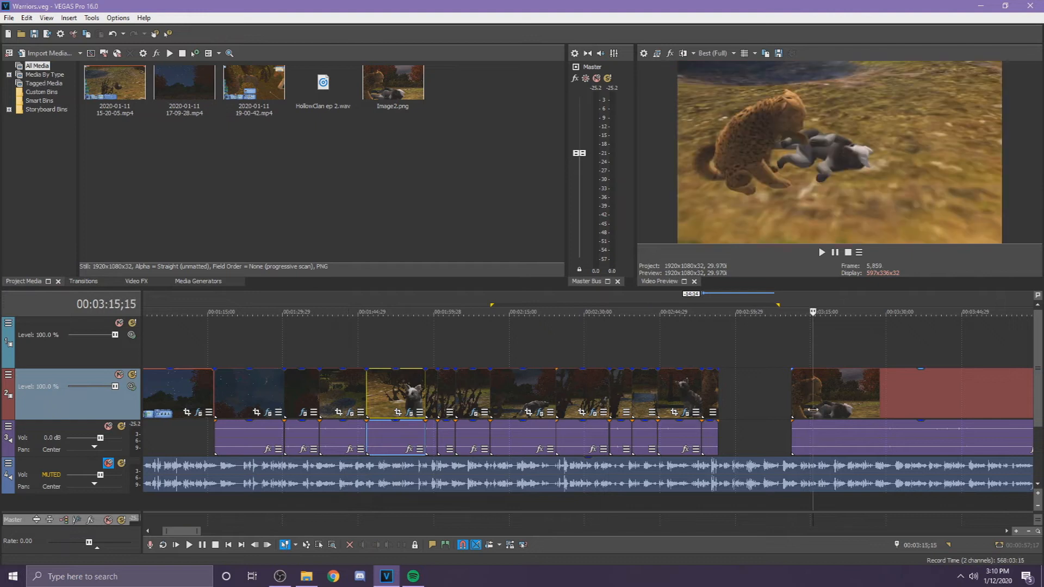
scroll(813, 356, "up", 6)
left_click(329, 373)
Step: Trim unusable footage off the start of the remaining recording and move it earlier
left_click_drag(341, 363, 1032, 435)
scroll(629, 429, "down", 5)
left_click_drag(579, 394, 625, 398)
left_click_drag(433, 398, 161, 424)
Step: Cut the next section from the recording, append it to the assembled clips, and save the project
scroll(616, 410, "up", 5)
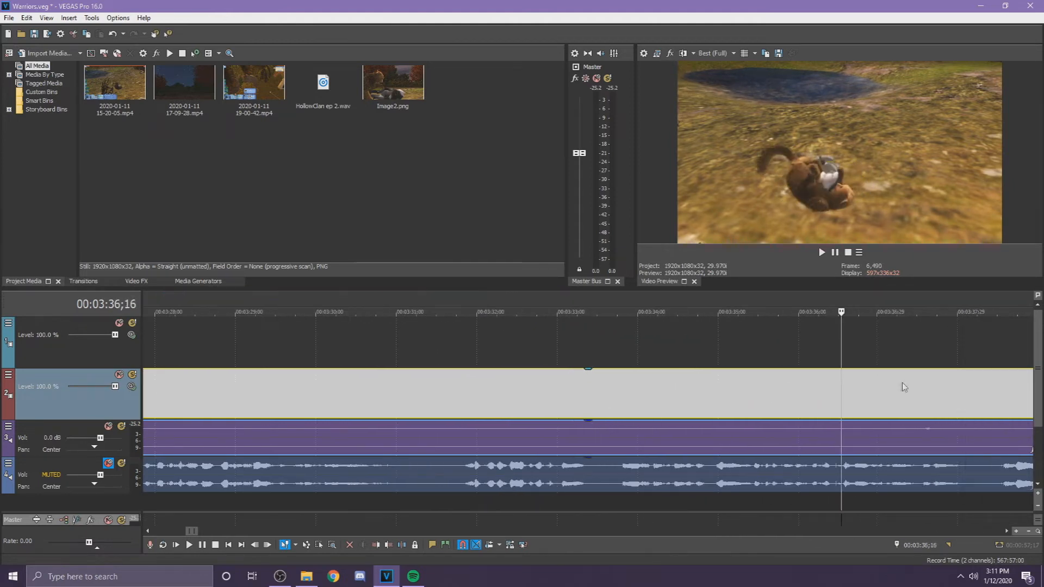
scroll(653, 396, "down", 7)
scroll(527, 403, "up", 1)
left_click_drag(526, 403, 238, 404)
key("s")
left_click(35, 34)
Step: Move the remaining recording earlier so that it starts at about 00:03:33
scroll(668, 389, "up", 7)
scroll(668, 389, "down", 4)
left_click_drag(668, 389, 597, 374)
Step: Scrub through the remaining recording up to about 00:10:53 to find the next usable footage
left_click(859, 391)
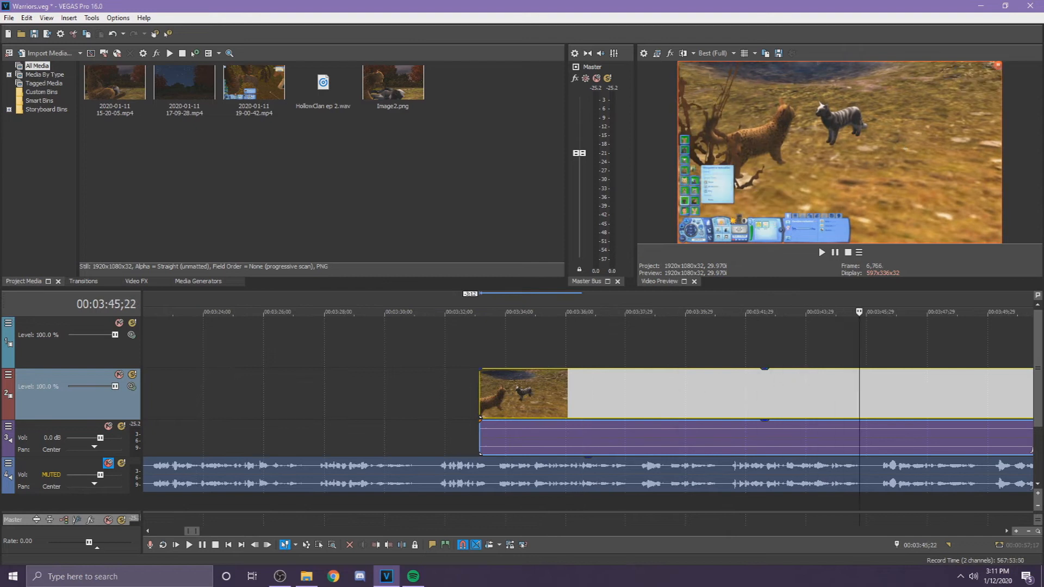
scroll(860, 391, "down", 3)
left_click(701, 399)
left_click(895, 392)
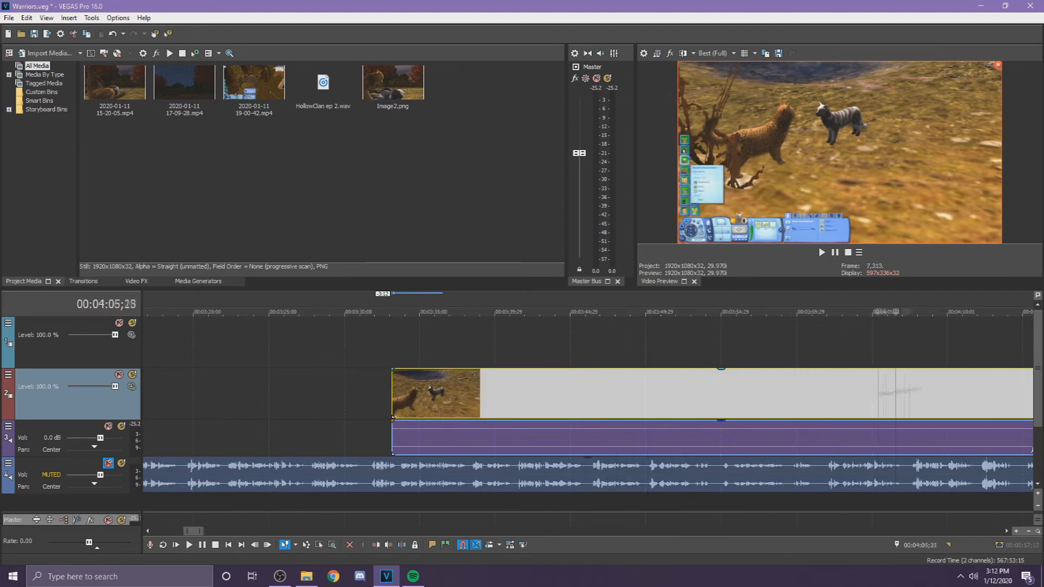
scroll(894, 391, "down", 4)
left_click(653, 389)
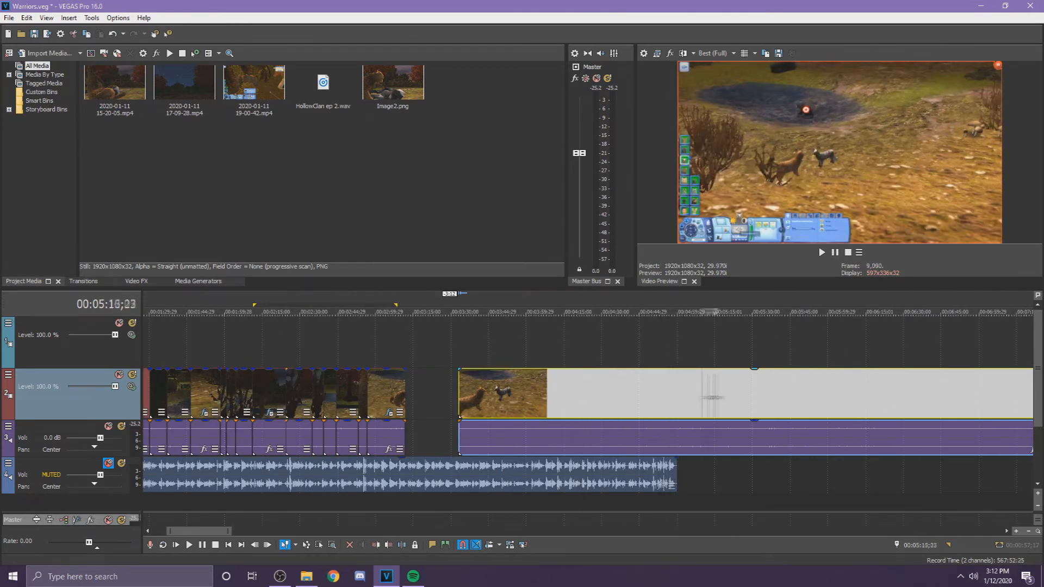
left_click(771, 393)
left_click_drag(751, 398, 957, 388)
scroll(589, 408, "down", 3)
left_click_drag(587, 401, 791, 383)
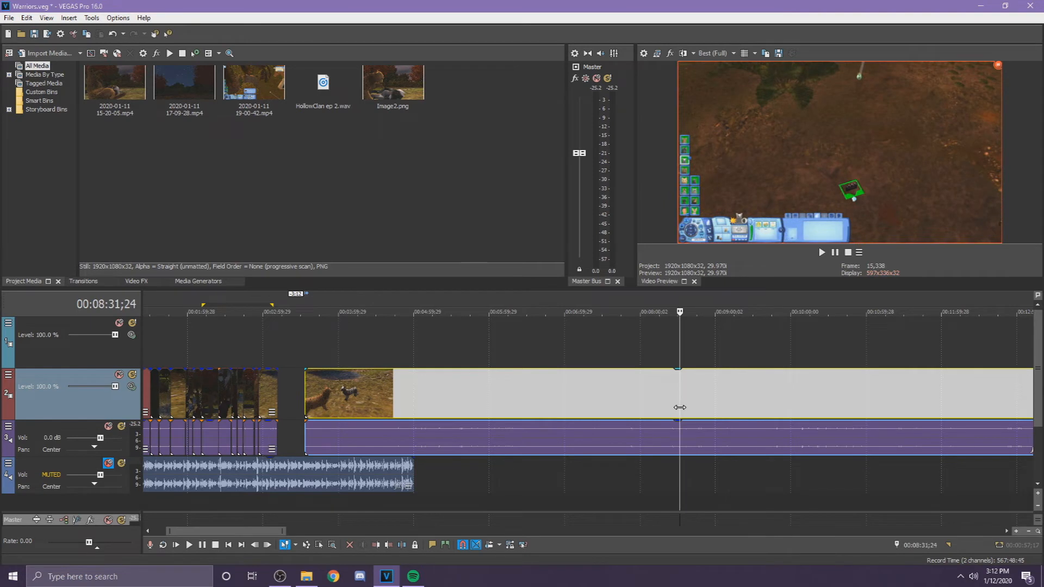
left_click_drag(680, 407, 682, 397)
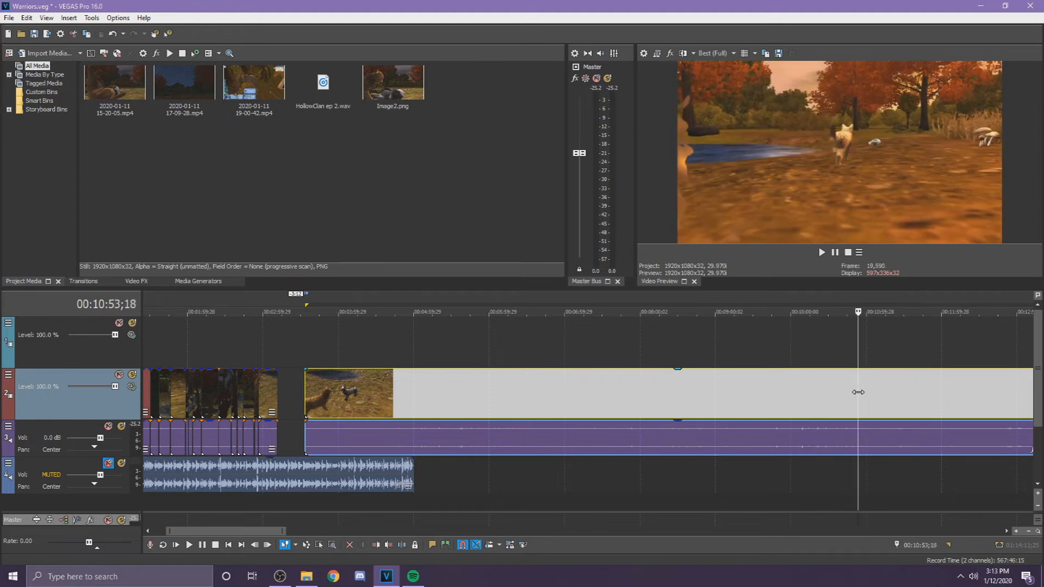
Step: Split the recording after the unusable stretch, delete that stretch, and move the rest earlier to about 00:03:50
key("s")
left_click(711, 394)
left_click_drag(771, 424, 345, 391)
key("Delete")
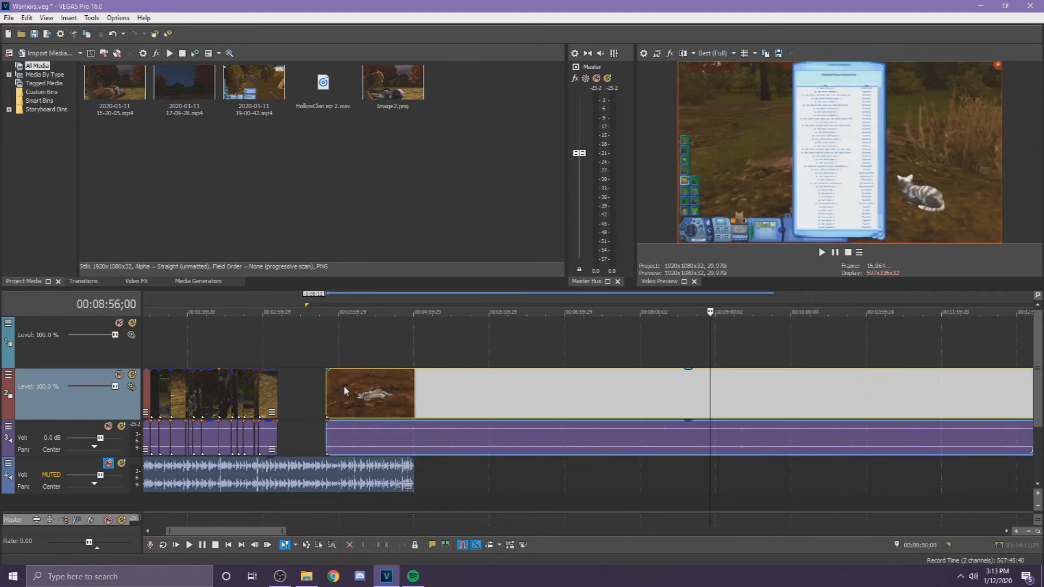
Step: Scrub the recording from its start to about 00:04:08 and save a snapshot of the previewed frame
left_click(326, 356)
scroll(327, 356, "up", 6)
left_click(582, 358)
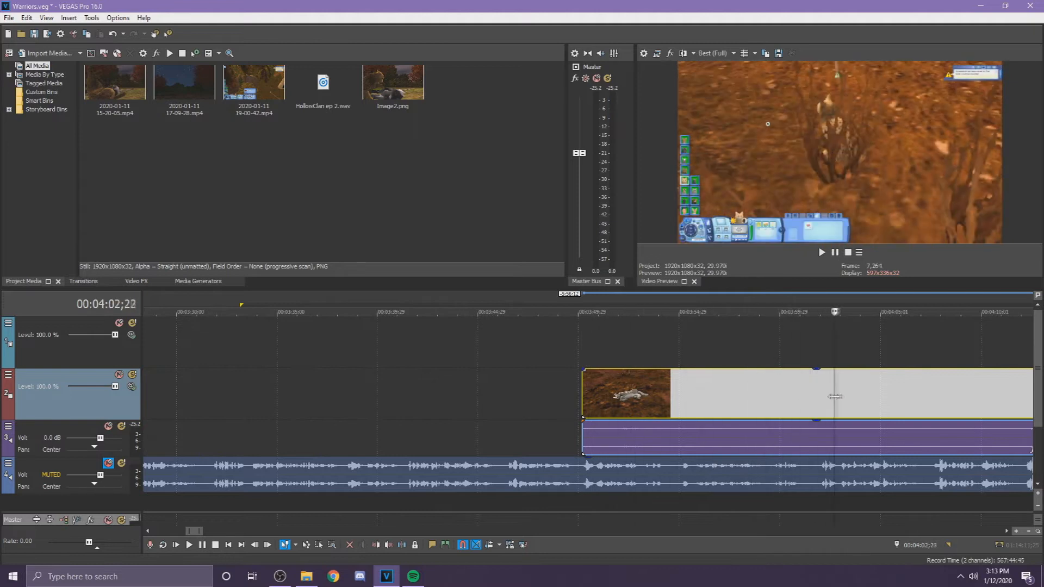
left_click_drag(873, 403, 951, 400)
left_click(779, 53)
key("Return")
Step: Split the recording at about 00:04:08, delete the section before the cut, and move the rest earlier
left_click(951, 400)
key("s")
left_click(899, 397)
key("Delete")
scroll(892, 402, "down", 4)
left_click_drag(841, 408, 636, 411)
Step: Cut a short section from the start of the recording, append it to the assembled clips, and save the project
left_click(391, 350)
scroll(391, 351, "up", 5)
left_click_drag(693, 384, 767, 419)
left_click_drag(583, 400, 441, 396)
left_click(34, 36)
scroll(573, 394, "down", 4)
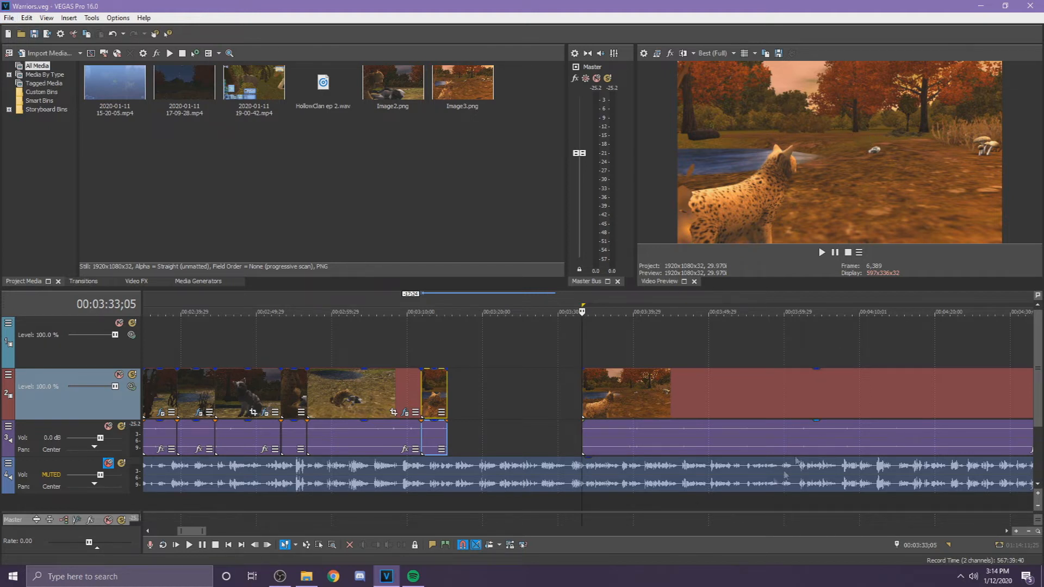
Step: Move the remaining recording earlier so that it starts at 00:03:27;24
scroll(681, 373, "up", 5)
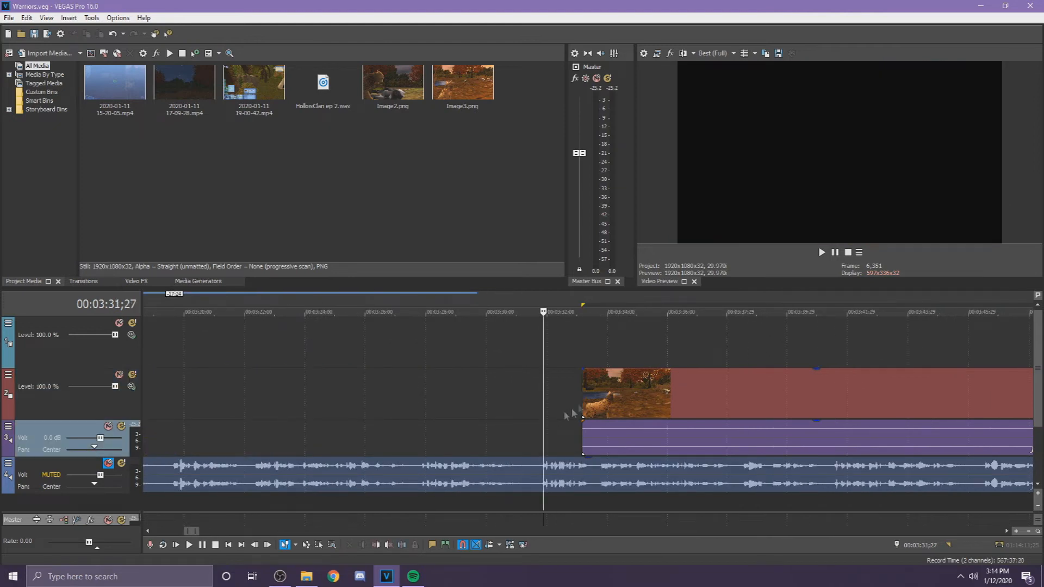
left_click(600, 397)
scroll(463, 388, "down", 3)
left_click_drag(566, 389, 488, 385)
left_click(495, 382)
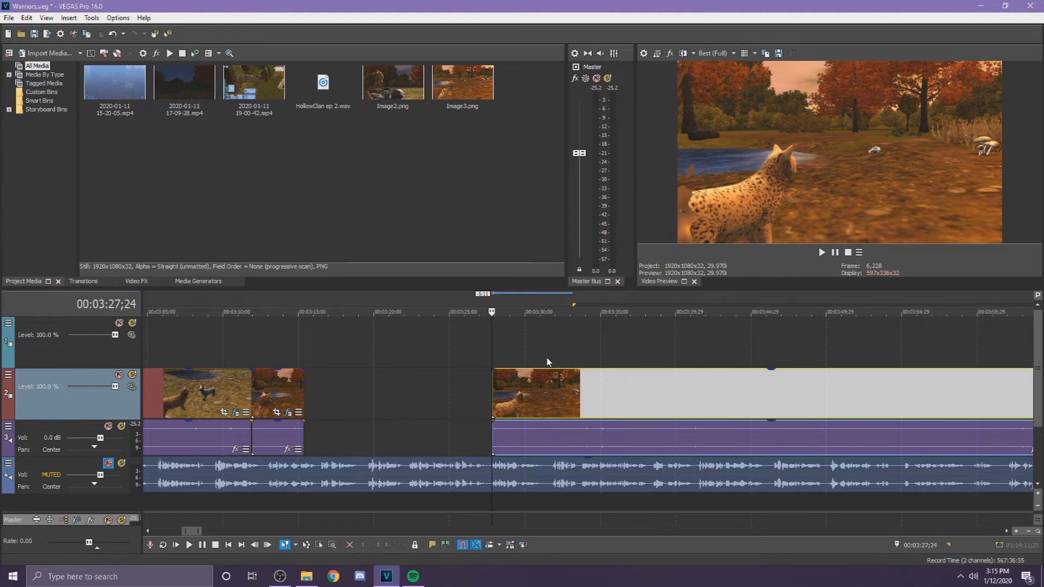
scroll(636, 396, "up", 5)
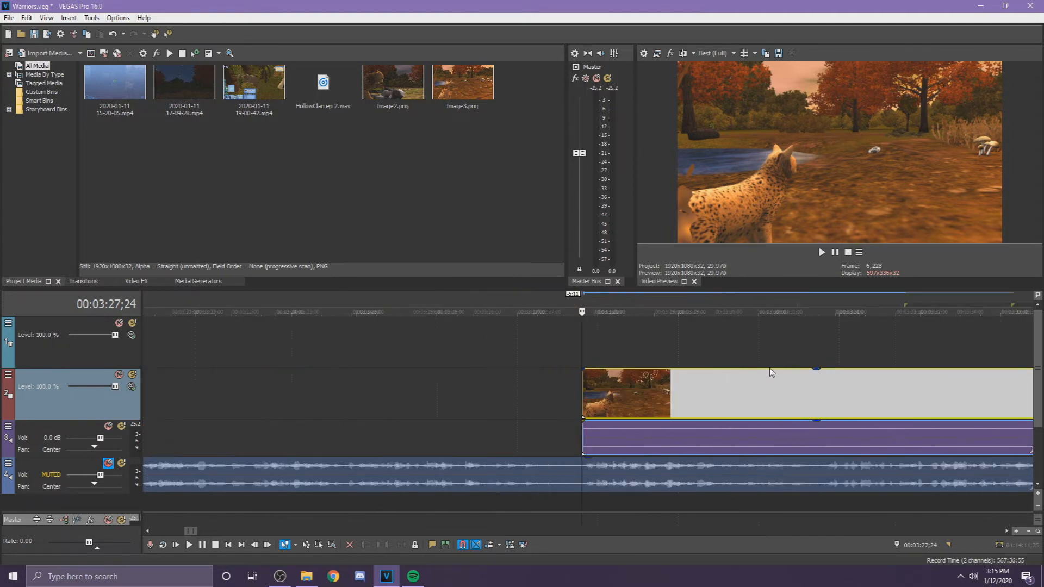
Step: Trim the opening of the recording and move it earlier so that it starts at about 00:03:19
left_click_drag(669, 408, 705, 403)
scroll(581, 386, "down", 3)
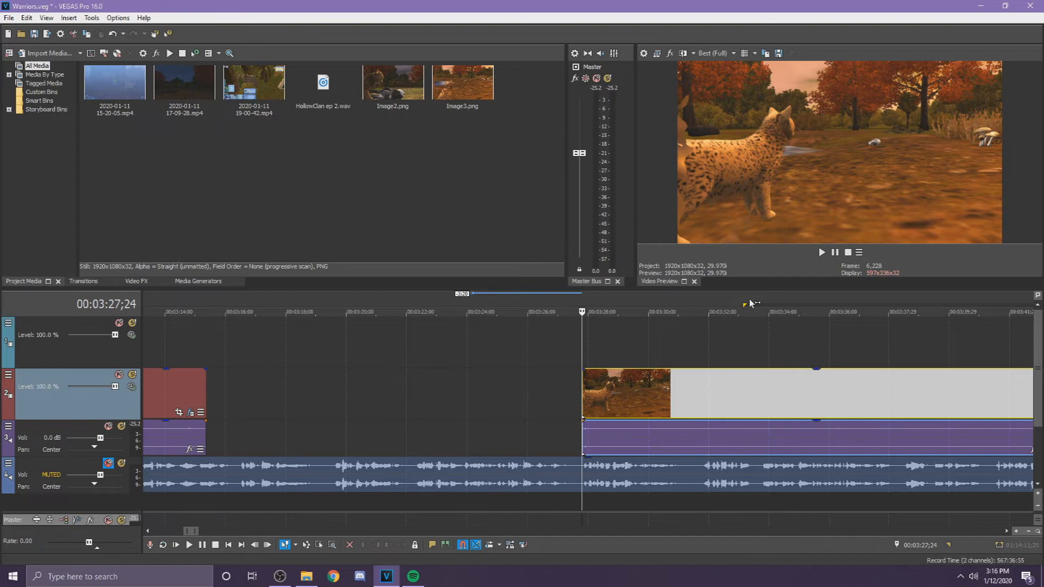
scroll(570, 384, "up", 3)
left_click_drag(631, 398, 207, 400)
scroll(514, 393, "down", 3)
left_click_drag(449, 417, 277, 393)
Step: Split the recording at 00:03:27;24, append the section before the cut to the assembled clips, and save the project
key("s")
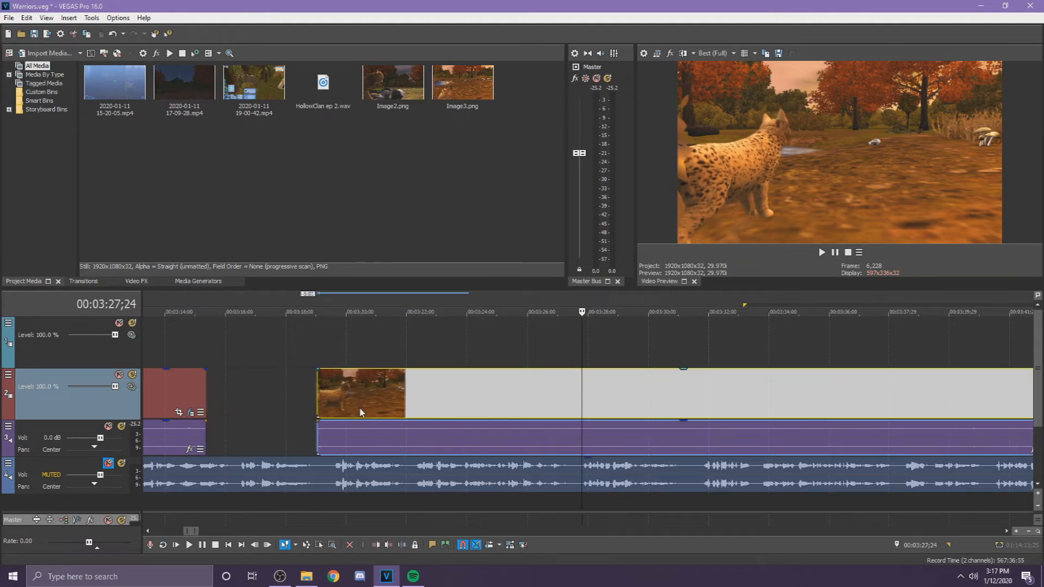
left_click_drag(362, 413, 275, 389)
key("s")
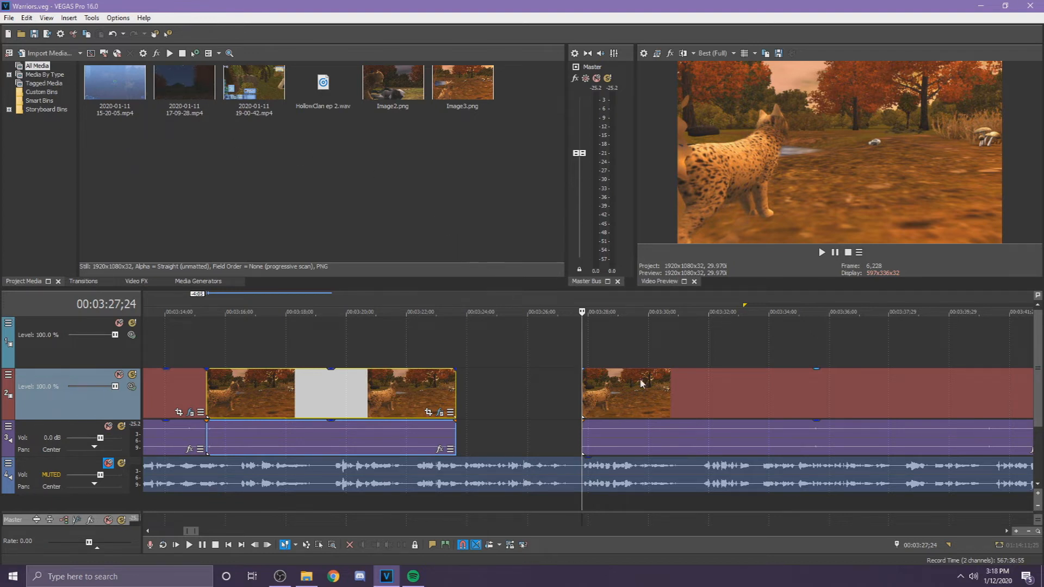
scroll(639, 376, "down", 6)
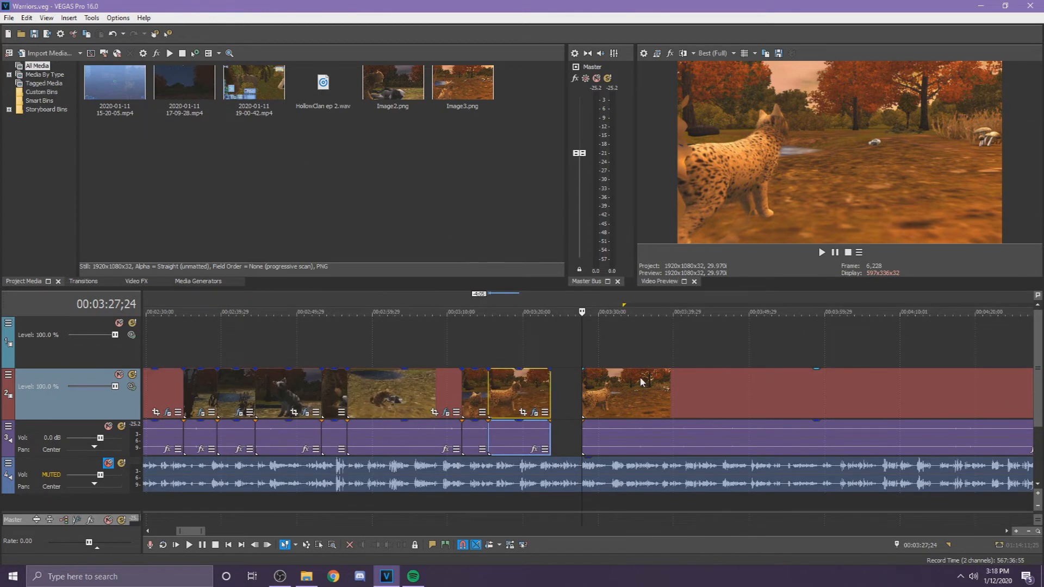
left_click(585, 391)
left_click(34, 33)
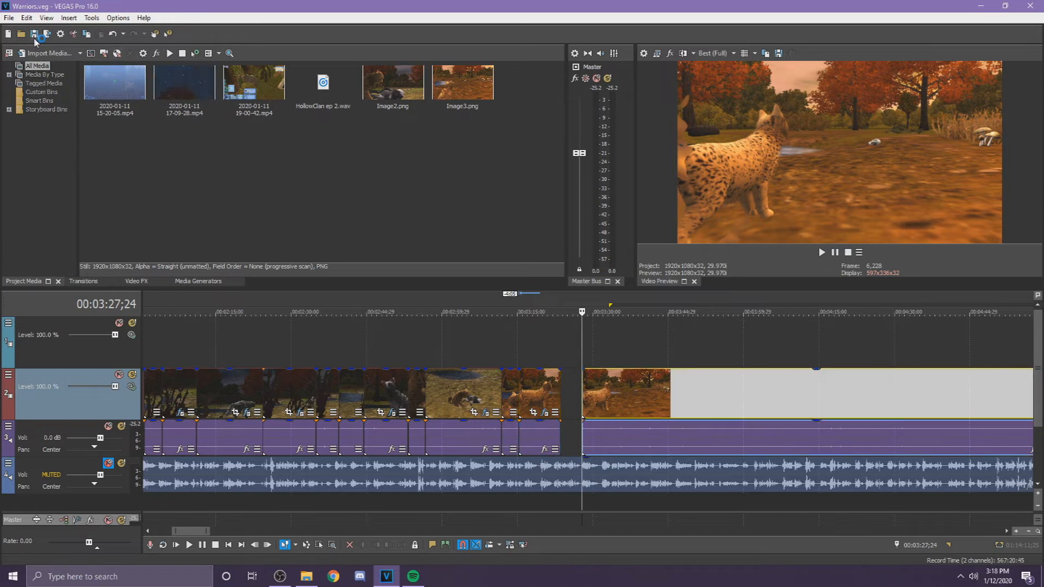
Step: Scrub past the part with the game interface and trim the recording's start to 00:03:41;08
scroll(647, 389, "up", 4)
scroll(647, 389, "up", 3)
left_click(683, 377)
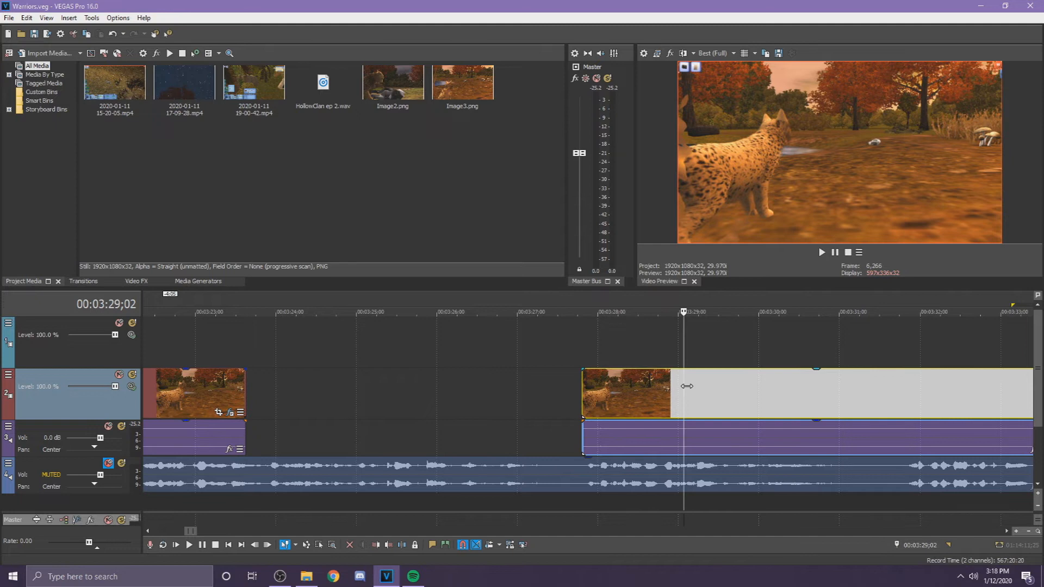
scroll(687, 387, "down", 3)
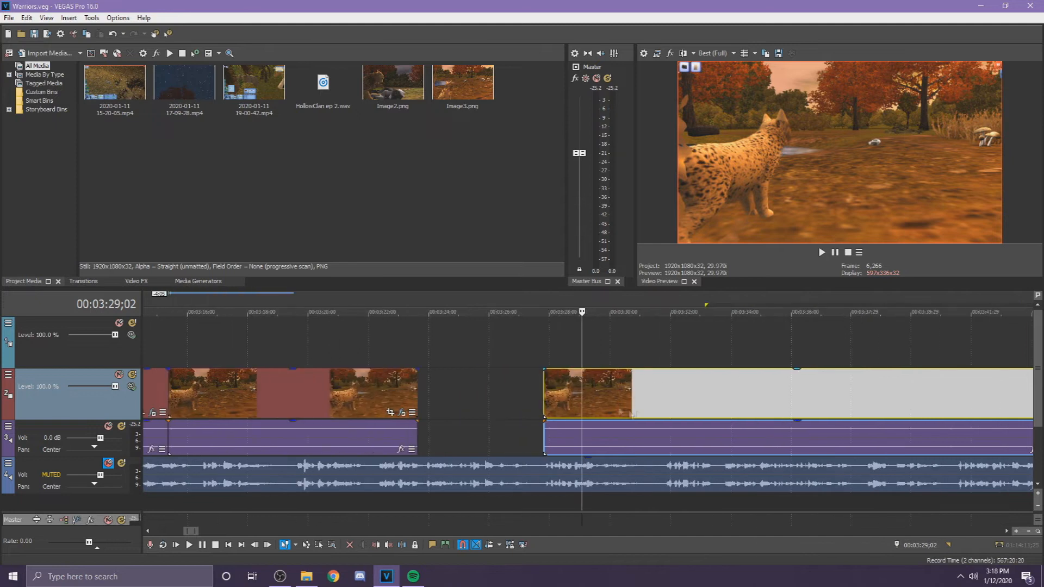
left_click(605, 385)
left_click(624, 389)
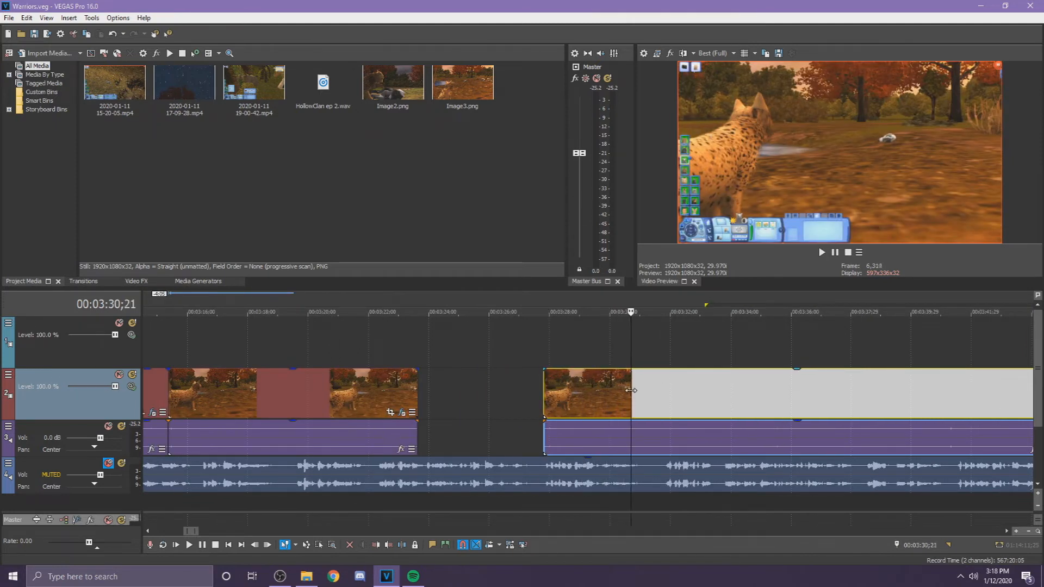
left_click_drag(637, 393, 951, 387)
left_click_drag(545, 384, 950, 387)
Step: Move the whole remaining recording later so that it starts at 00:20:49;26
scroll(894, 411, "down", 5)
scroll(676, 407, "down", 5)
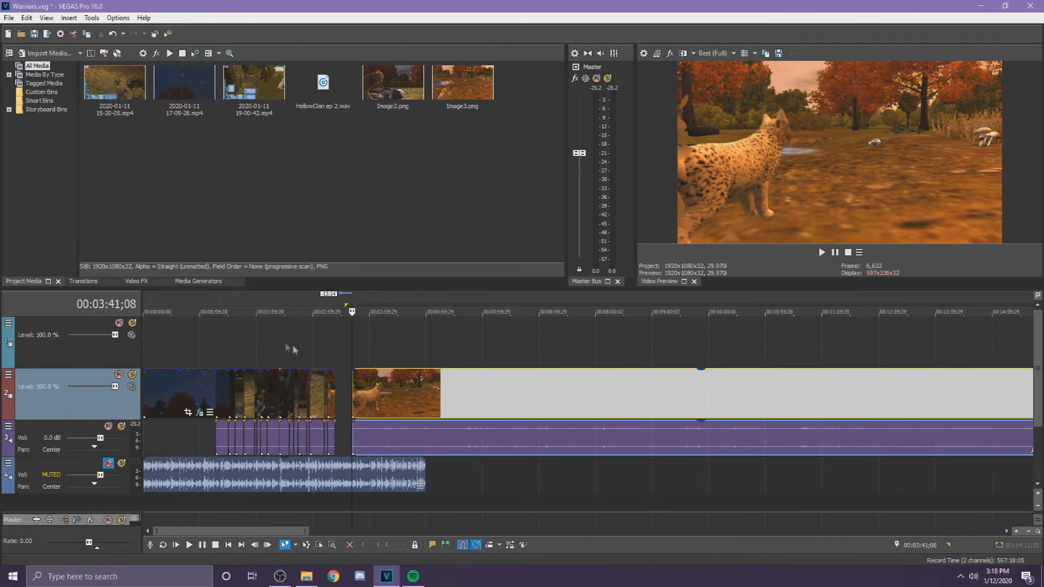
scroll(430, 376, "down", 6)
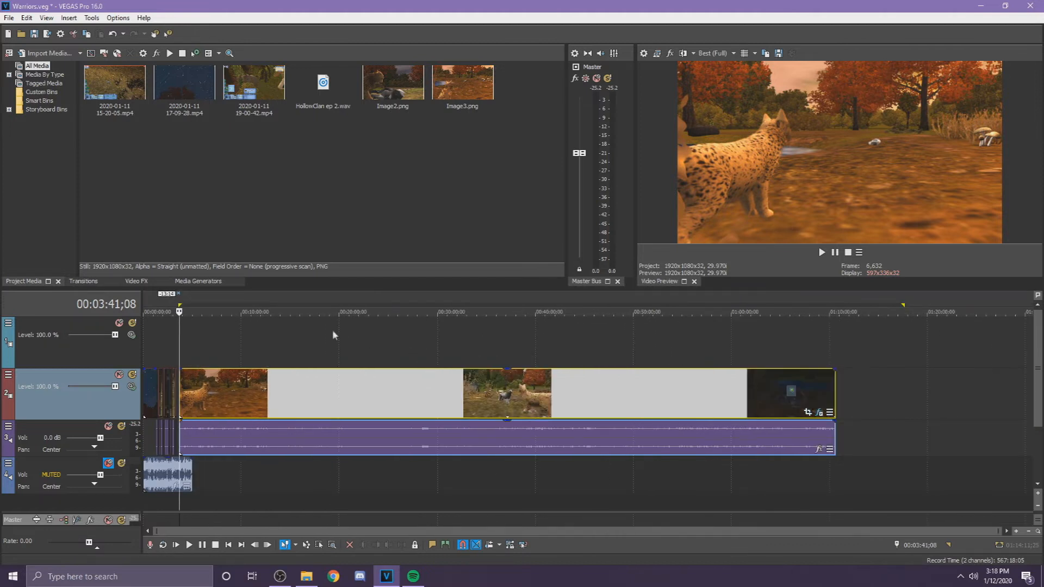
left_click_drag(333, 405, 501, 404)
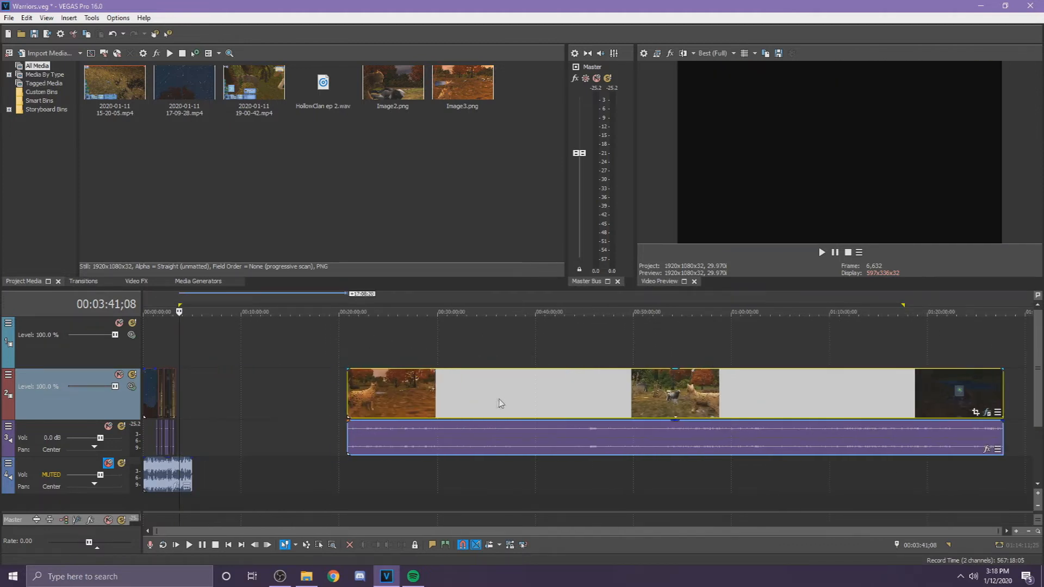
left_click(354, 391)
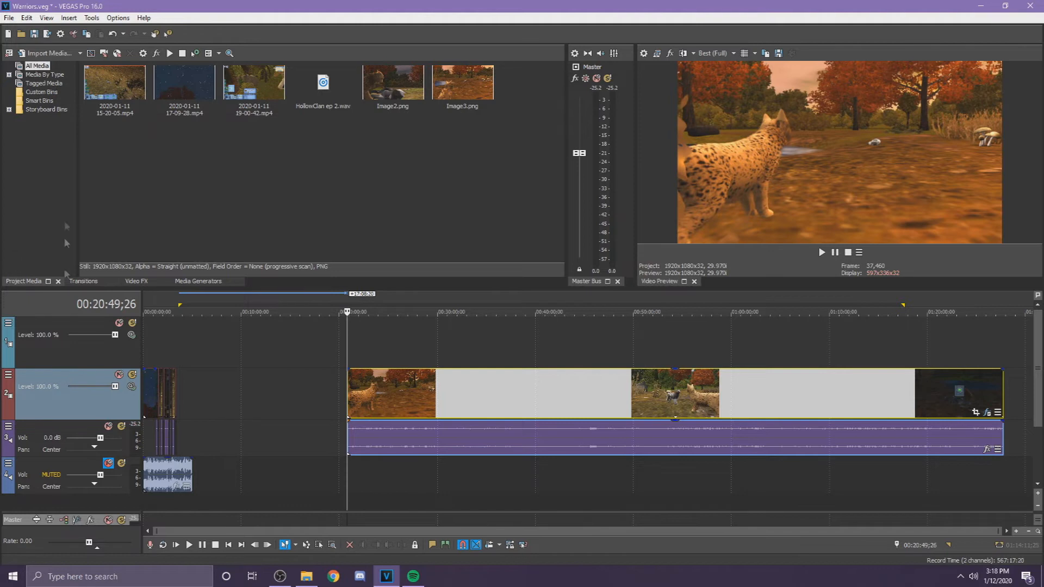
left_click_drag(132, 102, 354, 355)
left_click_drag(756, 359, 573, 357)
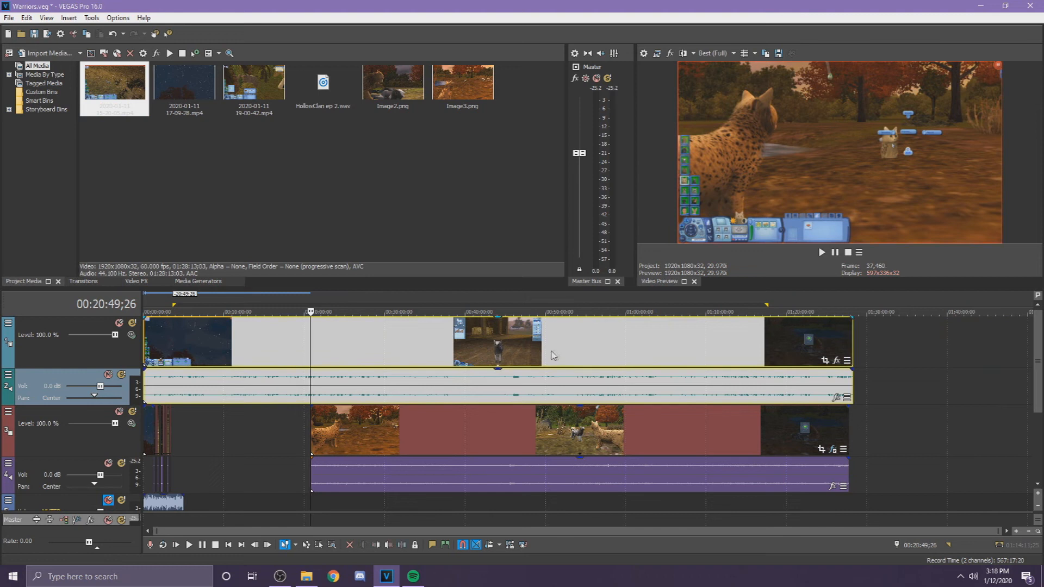
left_click(853, 351)
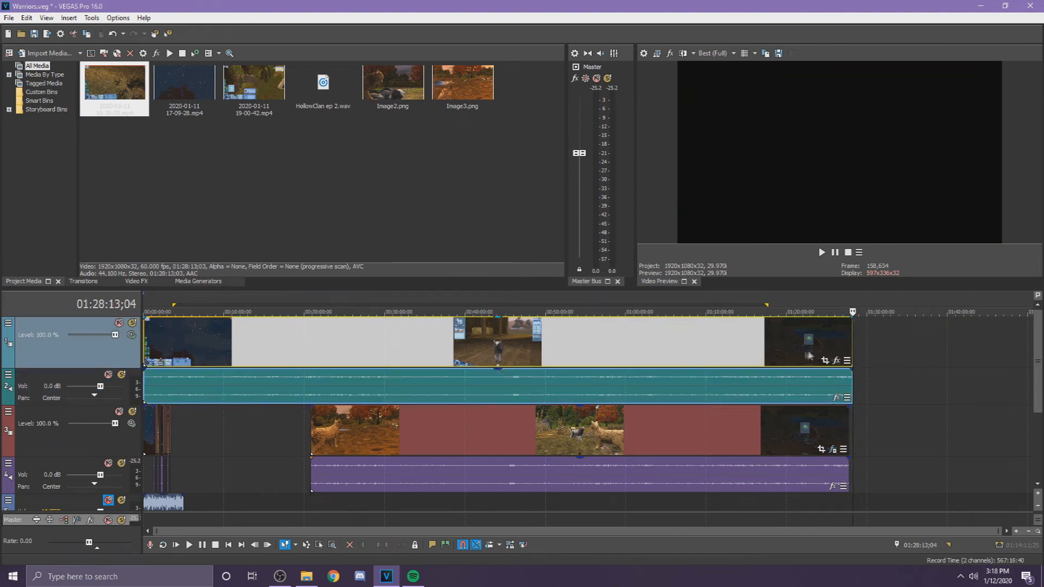
left_click(754, 443)
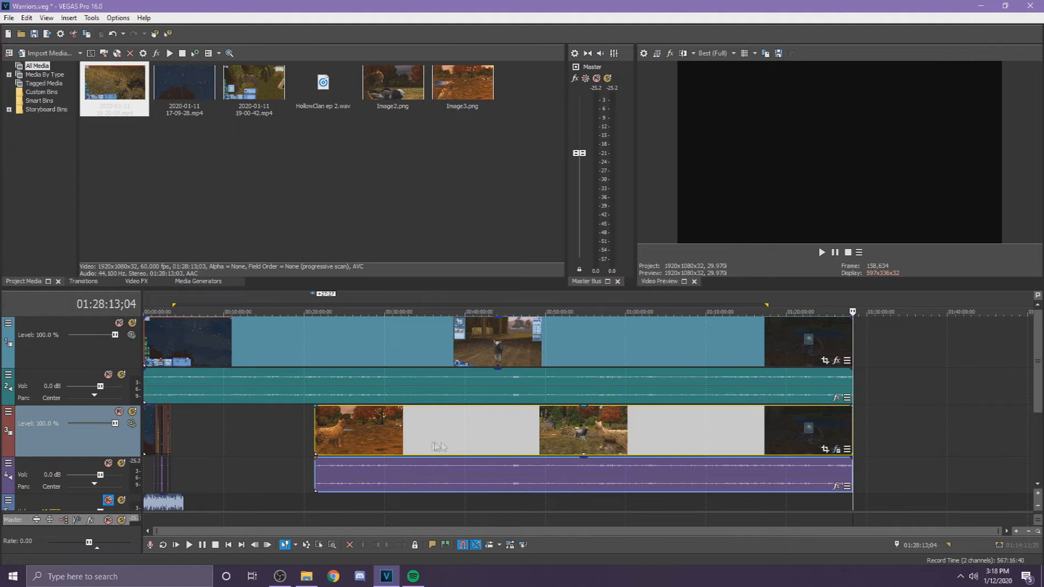
left_click_drag(310, 422, 315, 420)
Step: Mark the range from the beginning to the edited recording's start at 00:21:17;25 and delete the full comparison recording
left_click_drag(150, 305, 312, 331)
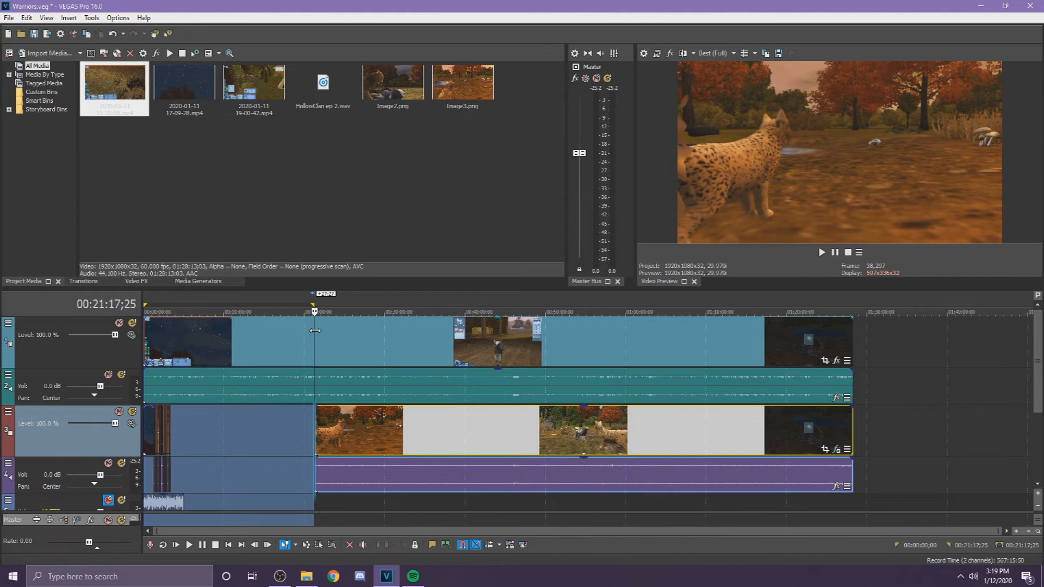
left_click(354, 304)
left_click(312, 353)
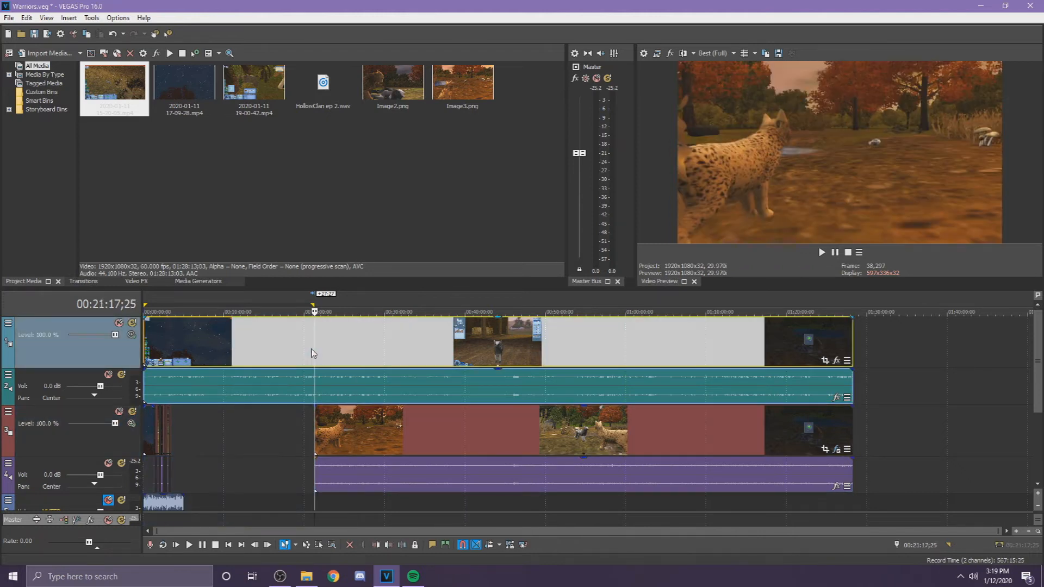
key("Delete")
left_click(276, 383)
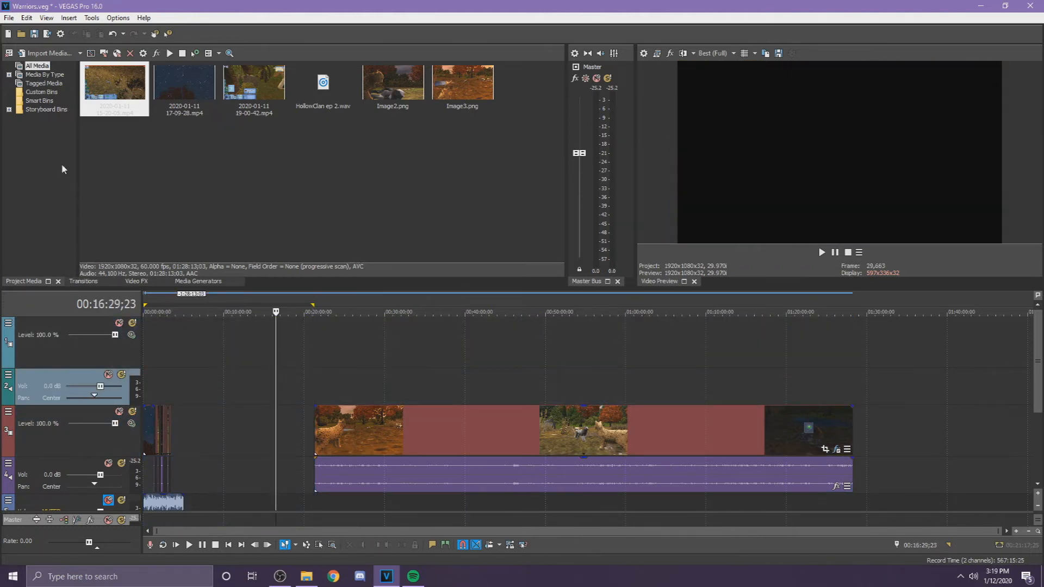
Step: Undo the comparison recording's deletion, the end alignment of the edited recording, and the insertion of the comparison recording
left_click(27, 18)
left_click(49, 30)
left_click(26, 18)
left_click(54, 30)
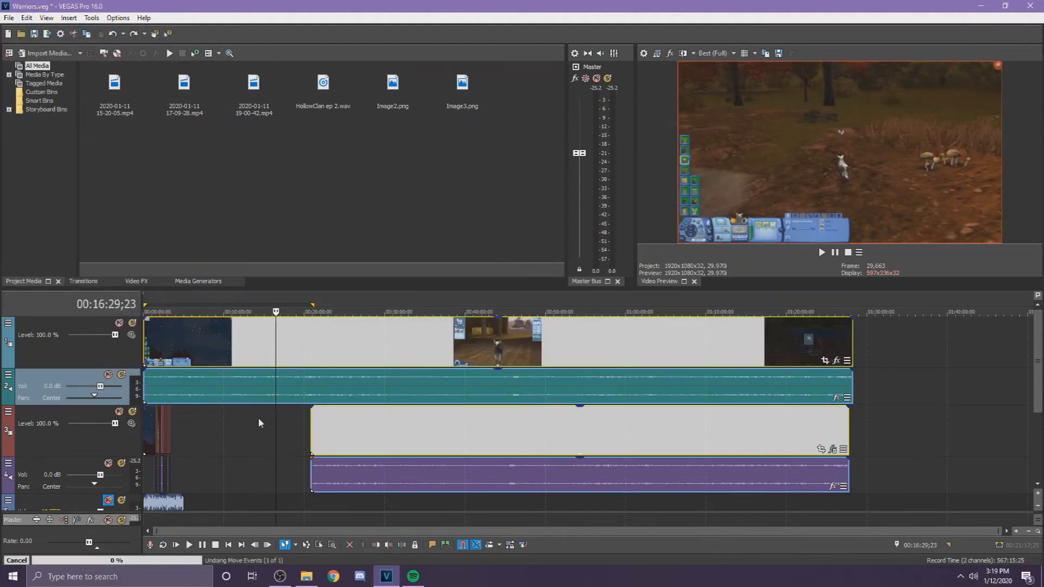
left_click(259, 418)
key("ctrl+z")
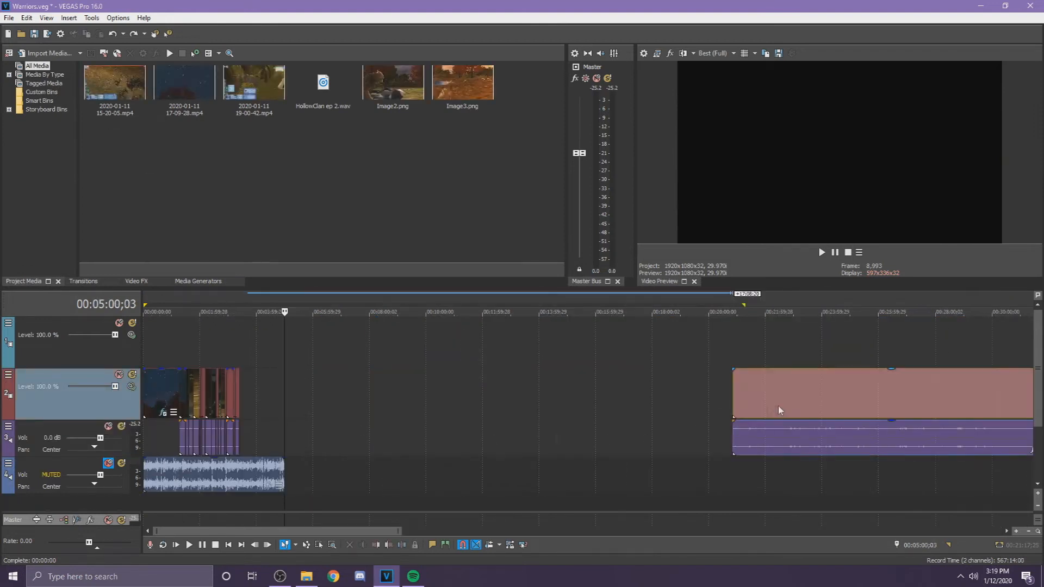
Step: Move the remaining recording back earlier so that it starts at 00:04:46;23 above the narration
left_click_drag(781, 410, 326, 405)
scroll(272, 405, "up", 10)
left_click(450, 353)
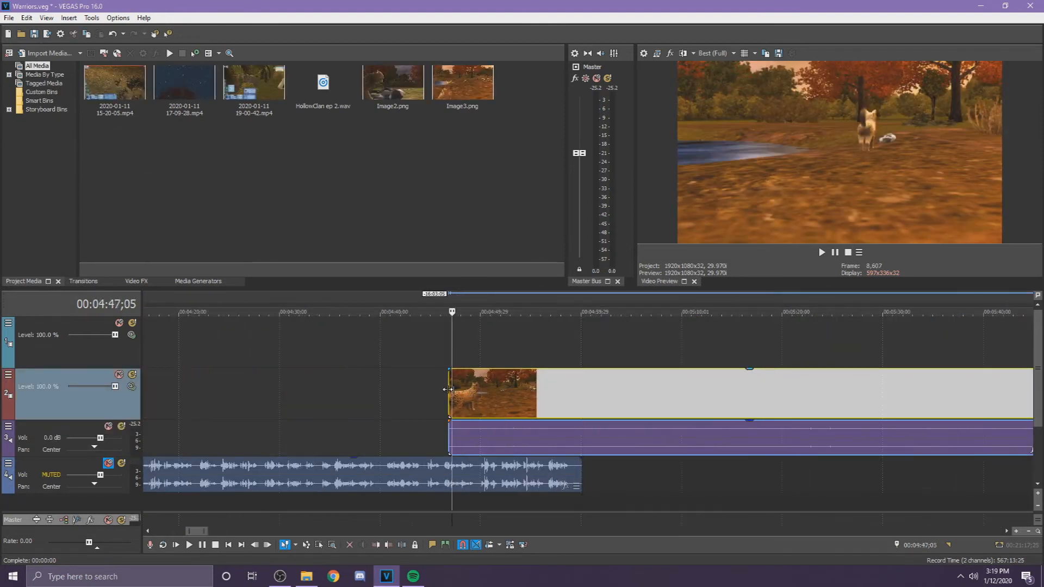
left_click_drag(447, 353, 457, 375)
scroll(458, 375, "up", 5)
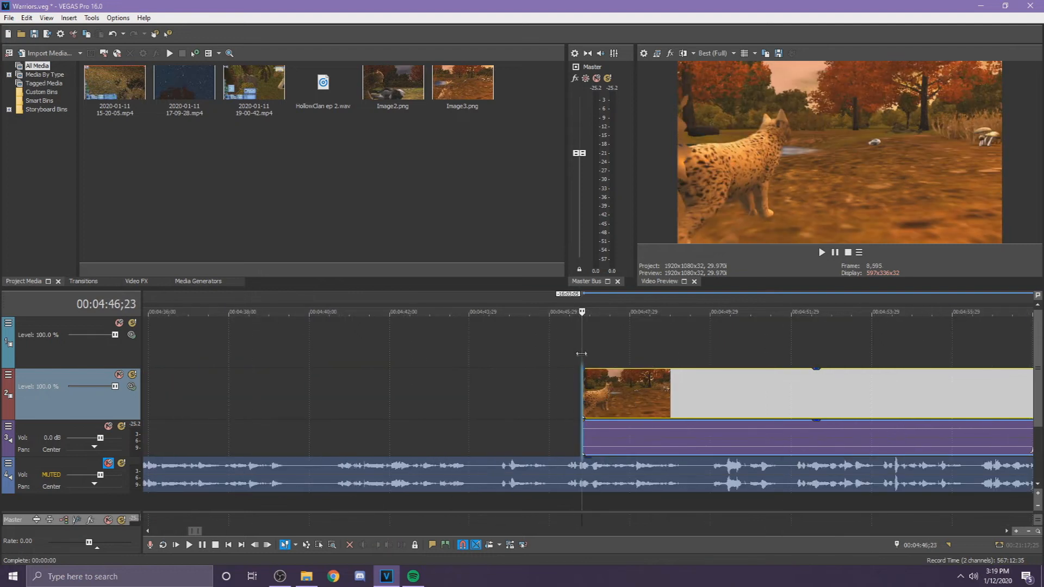
Step: Split the recording at 00:04:53;02, append the section before the cut to the assembled clips, and save the project
left_click_drag(616, 375, 836, 397)
key("s")
scroll(836, 397, "down", 3)
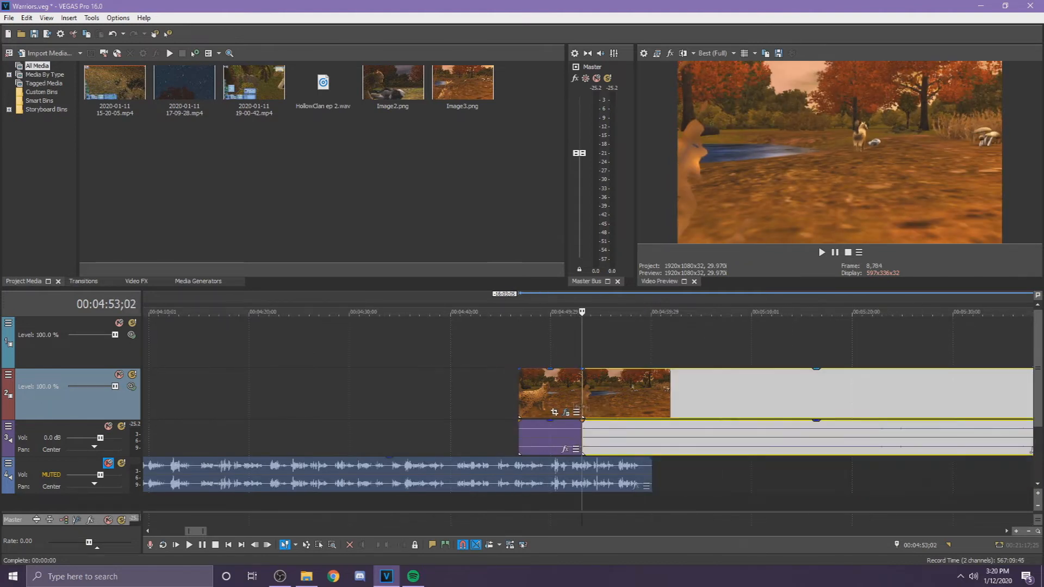
left_click_drag(560, 397, 201, 397)
scroll(201, 396, "down", 2)
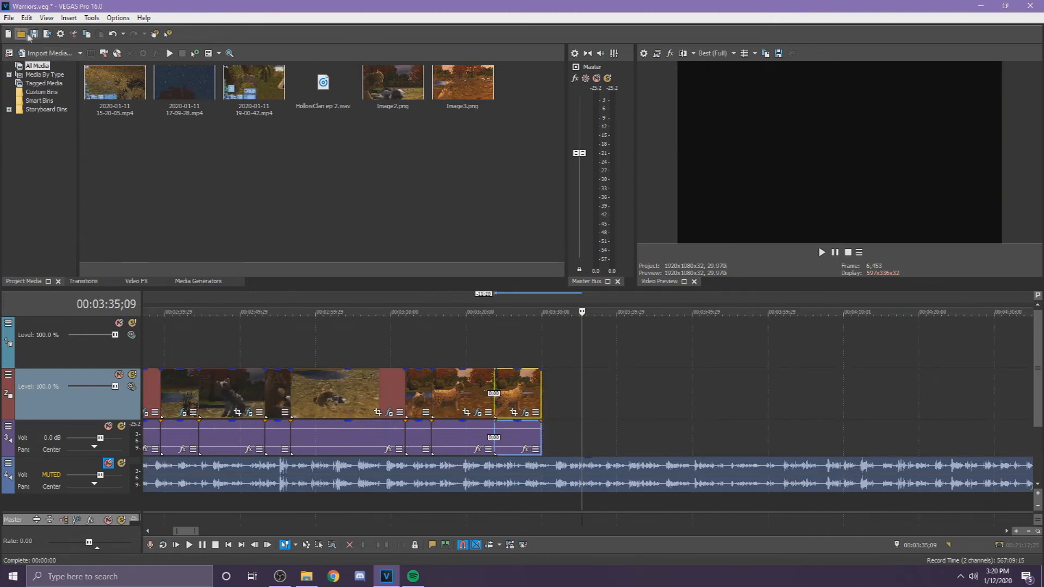
left_click(34, 34)
key("Return")
Step: Scrub the recording to the next usable shot, split it there, and delete the section before the cut
left_click(594, 412)
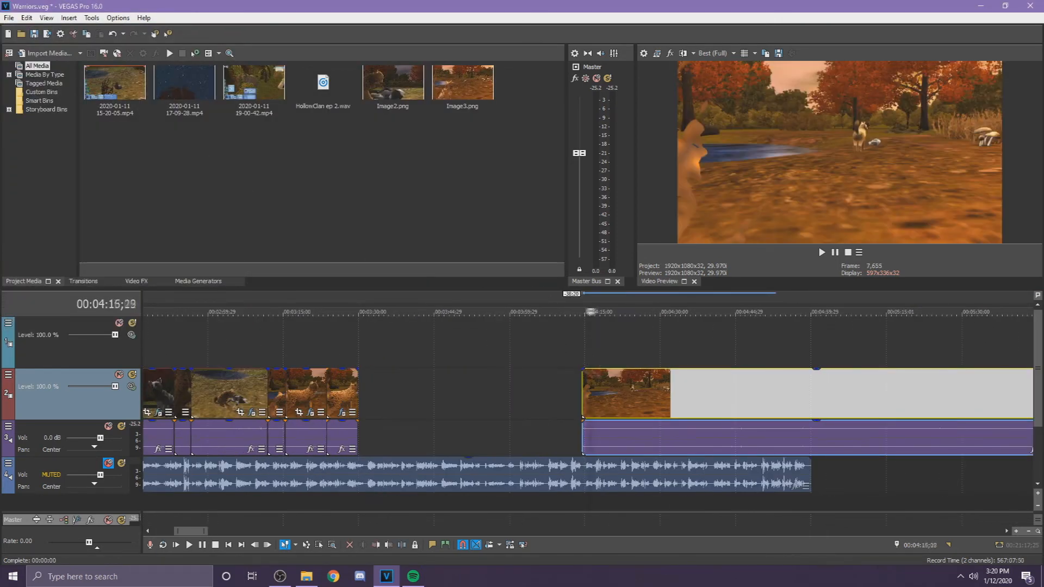
left_click(676, 426)
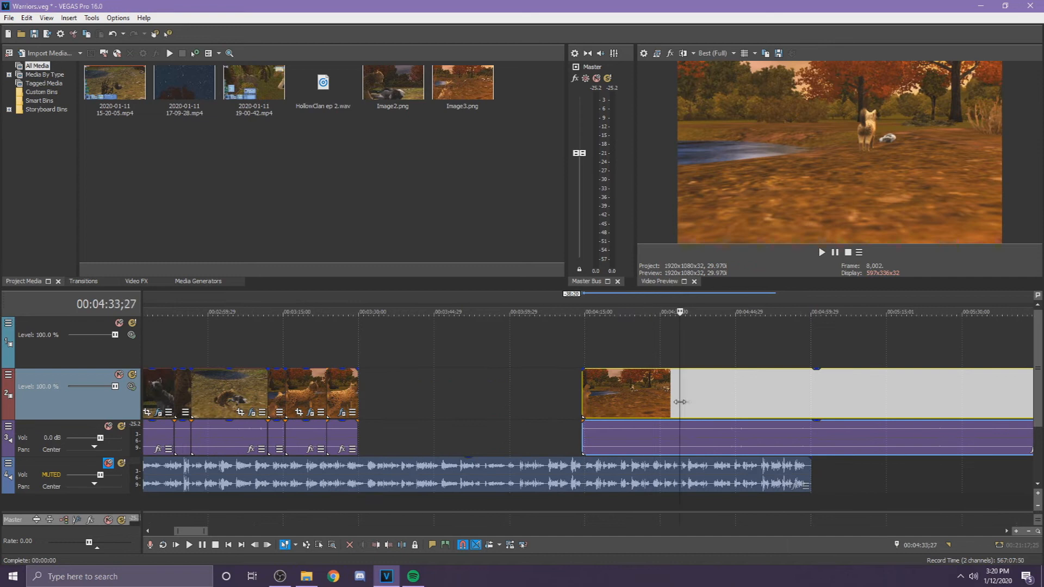
left_click(681, 426)
left_click_drag(680, 426, 699, 450)
scroll(511, 435, "down", 3)
left_click(531, 400)
key("Delete")
Step: Move the remaining recording earlier so that it starts at 00:04:12;26, and save the project
left_click_drag(588, 399, 326, 398)
left_click(33, 37)
scroll(581, 354, "up", 3)
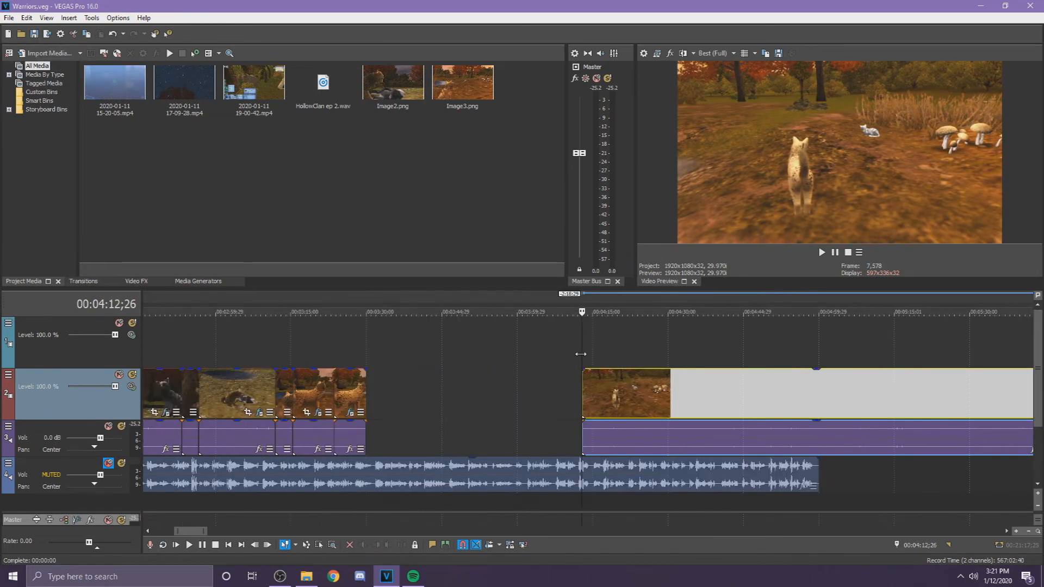
Step: Scrub the recording from its start to 00:05:18;27, split it there, and delete the section before the cut
left_click_drag(633, 417, 800, 402)
scroll(798, 402, "up", 4)
left_click_drag(582, 393, 625, 424)
left_click_drag(625, 381, 931, 405)
scroll(939, 392, "down", 1)
left_click_drag(582, 410, 768, 428)
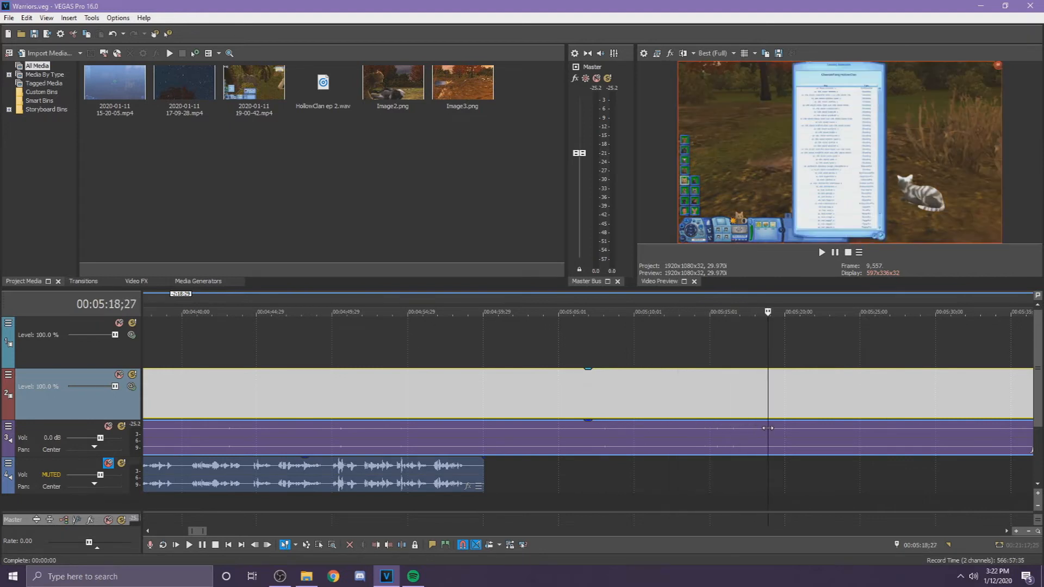
key("s")
scroll(767, 375, "down", 1)
left_click(530, 396)
scroll(526, 397, "down", 2)
key("Delete")
Step: Move the remaining recording earlier to about 00:04:05 and trim its start to 00:04:13;13
scroll(544, 398, "down", 2)
left_click_drag(638, 402, 546, 401)
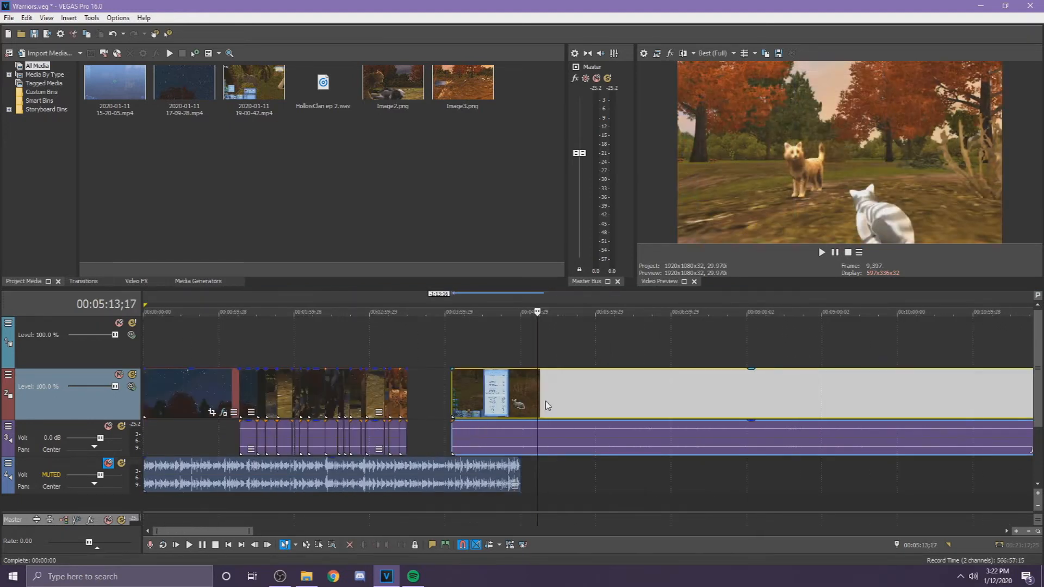
left_click(452, 398)
scroll(453, 399, "up", 3)
left_click_drag(583, 353, 665, 398)
left_click_drag(585, 394, 644, 392)
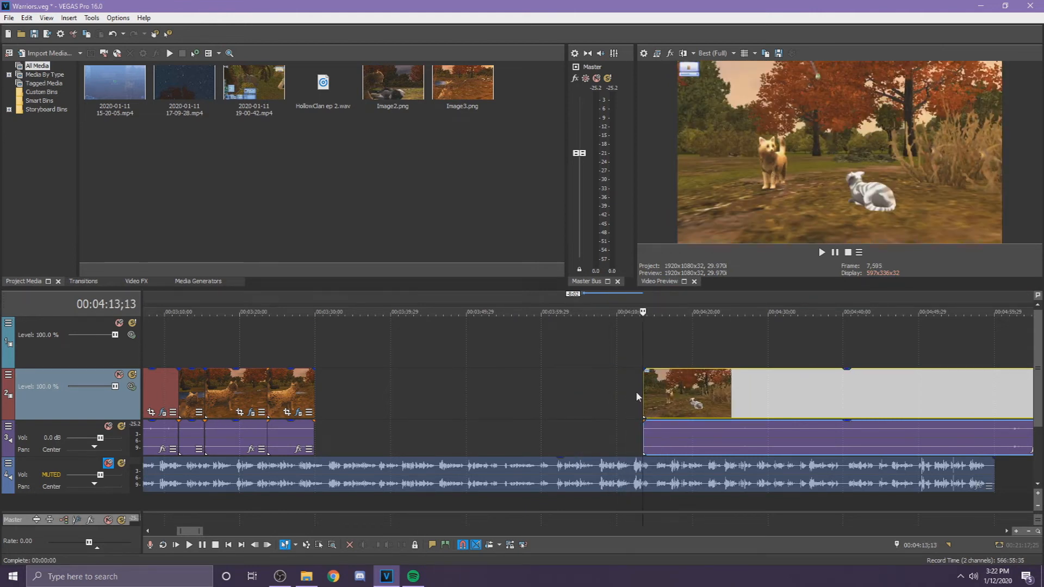
Step: Shift the recording earlier, split it at 00:04:13;13, append the section before the cut to the assembled clips, and save the project
scroll(636, 393, "up", 1)
left_click_drag(632, 397, 581, 385)
left_click_drag(631, 390, 456, 393)
left_click_drag(438, 390, 460, 392)
key("s")
scroll(489, 395, "down", 4)
left_click_drag(543, 399, 421, 400)
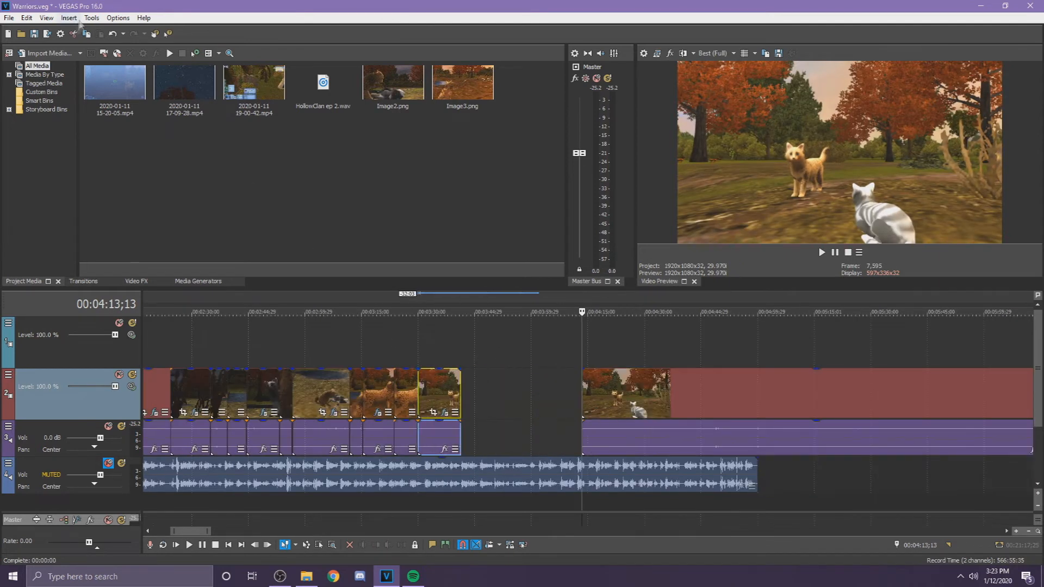
key("ctrl+s")
Step: Trim the recording's opening up to about 00:04:24 and move the rest back so that it starts at about 00:04:13
scroll(522, 394, "down", 5)
scroll(565, 395, "up", 4)
left_click(621, 394)
scroll(621, 395, "up", 4)
left_click(350, 359)
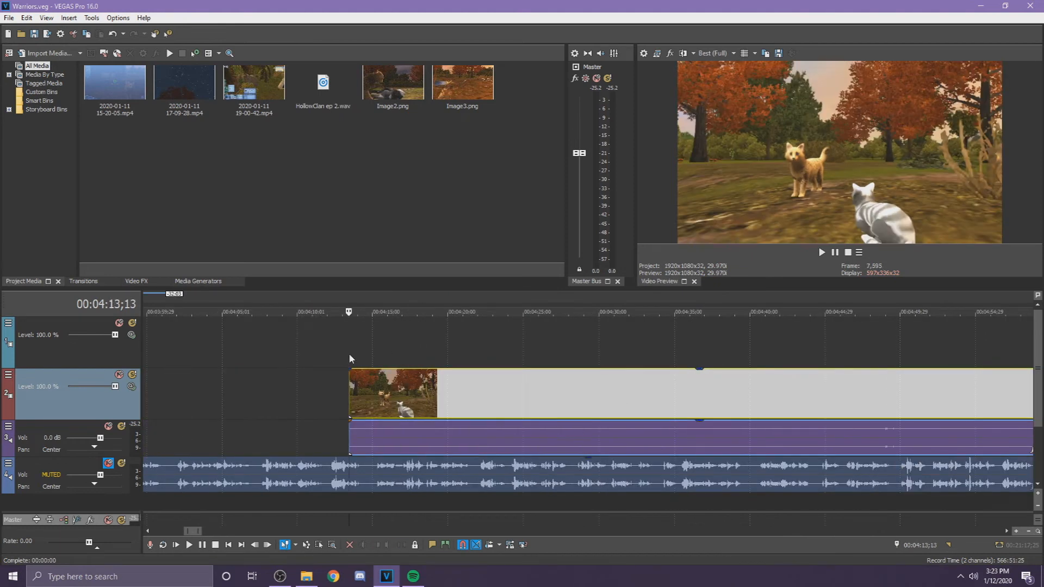
left_click(389, 376)
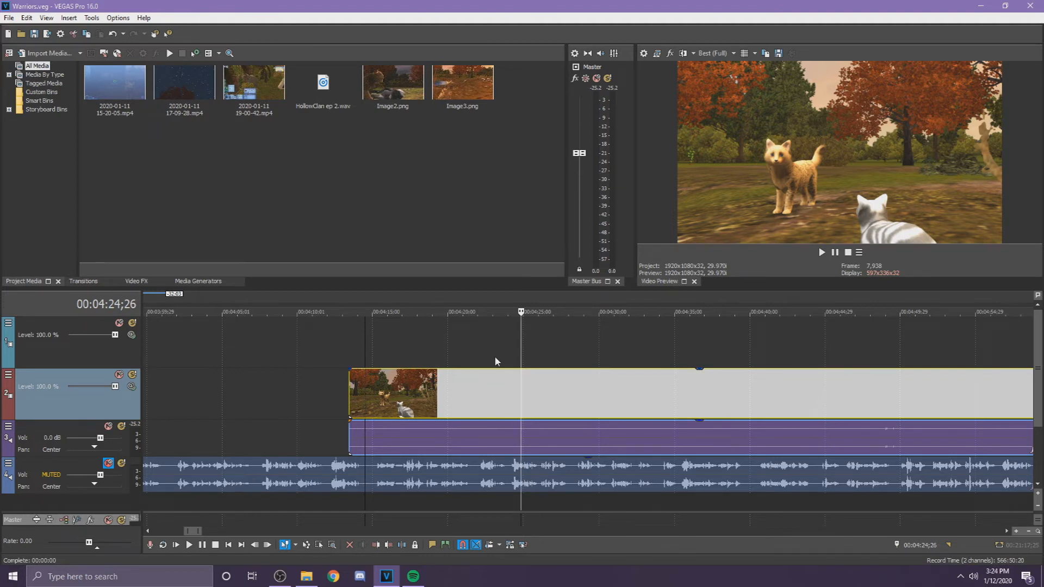
left_click_drag(349, 407, 492, 402)
scroll(544, 399, "down", 1)
left_click_drag(626, 394, 591, 412)
Step: Split the recording at 00:04:51;06 and move the section before the cut earlier, clear of the remaining recording
left_click(723, 405)
left_click(771, 403)
left_click_drag(772, 395, 847, 402)
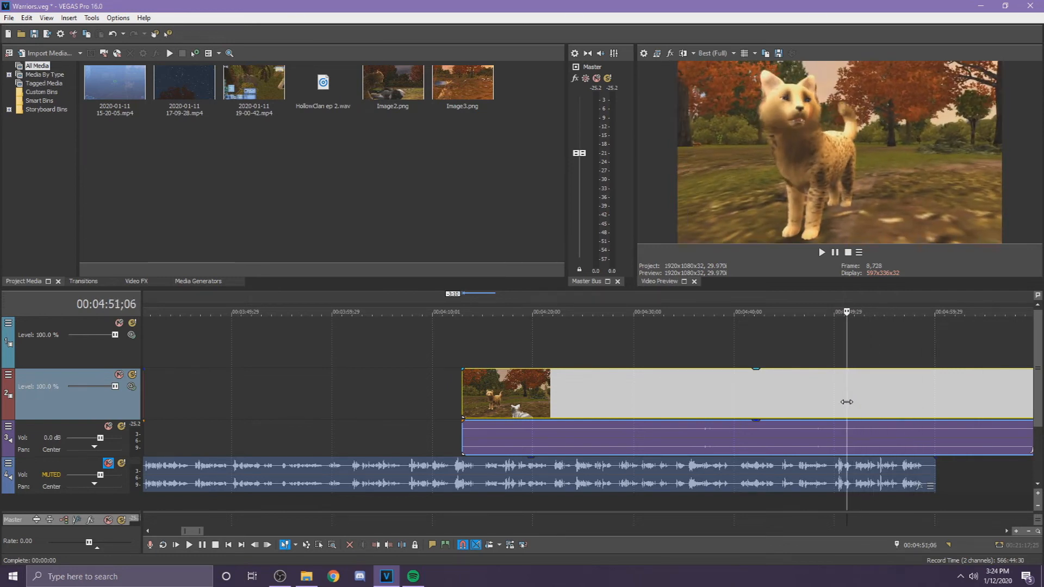
key("s")
left_click_drag(585, 396, 528, 396)
left_click(323, 388)
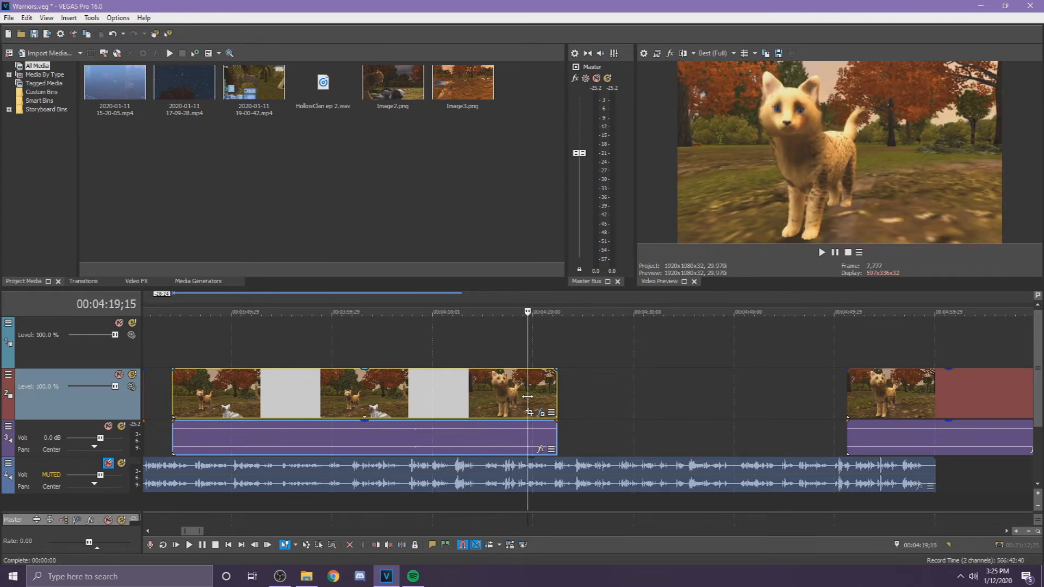
Step: Trim the section to its last few seconds, append it to the assembled clips, and save the project
scroll(526, 396, "down", 2)
mouse_move(407, 391)
left_mouse_down()
mouse_move(585, 384)
mouse_move(398, 390)
left_mouse_up()
left_click(398, 390)
key("ctrl+s")
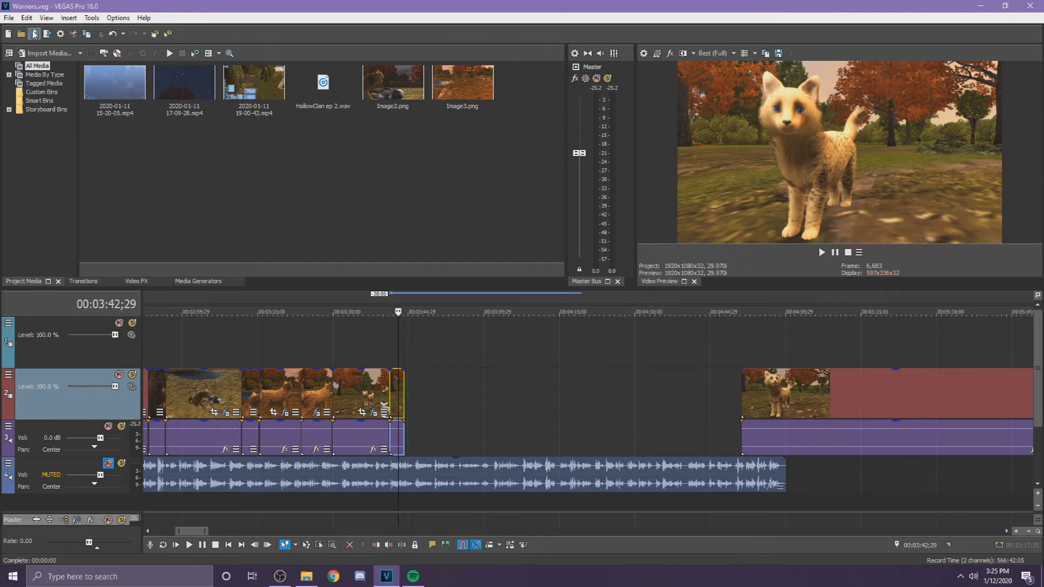
Step: Move the remaining recording earlier to about 00:03:57;26 and trim its opening up to about 00:04:10
left_click_drag(752, 383, 485, 383)
left_click(476, 365)
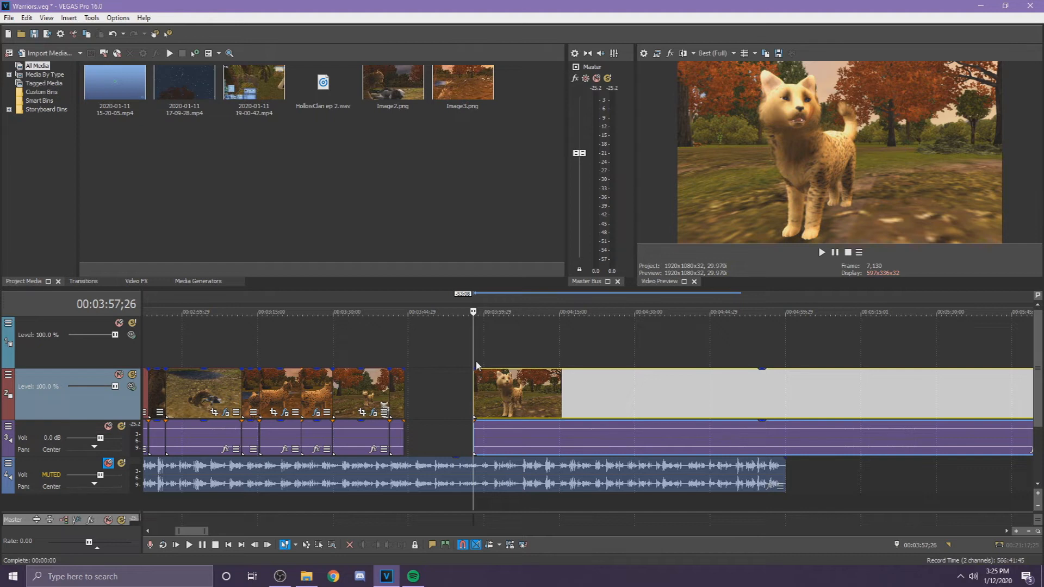
left_click(259, 482)
left_click(443, 473)
left_click(477, 477)
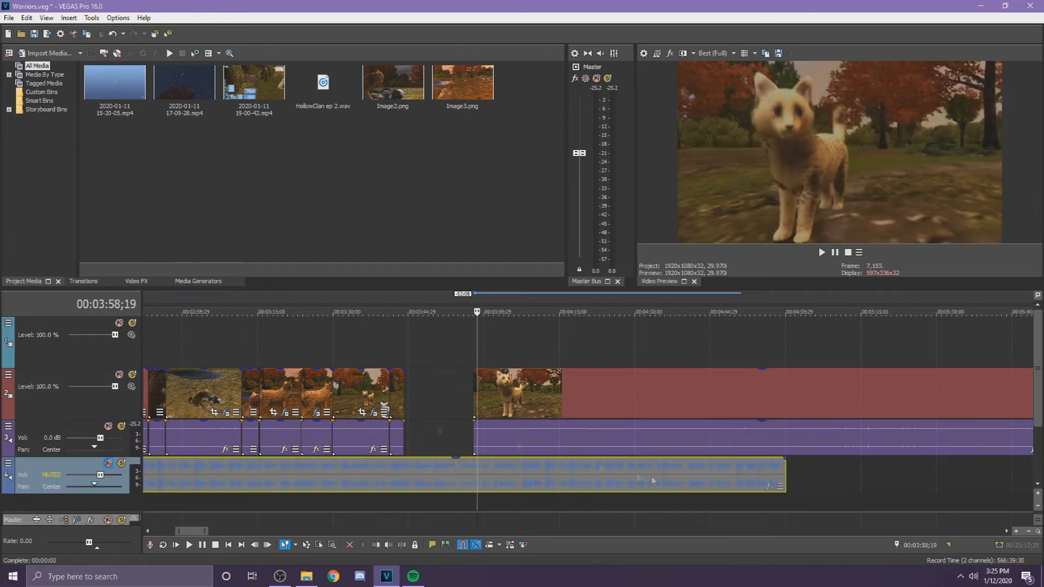
scroll(607, 402, "up", 3)
left_click_drag(582, 378, 762, 381)
scroll(591, 355, "up", 4)
left_click_drag(587, 357, 589, 392)
Step: Split the recording at 00:04:29;28, append the section before the cut to the assembled clips, and save the project
left_click_drag(672, 354, 797, 386)
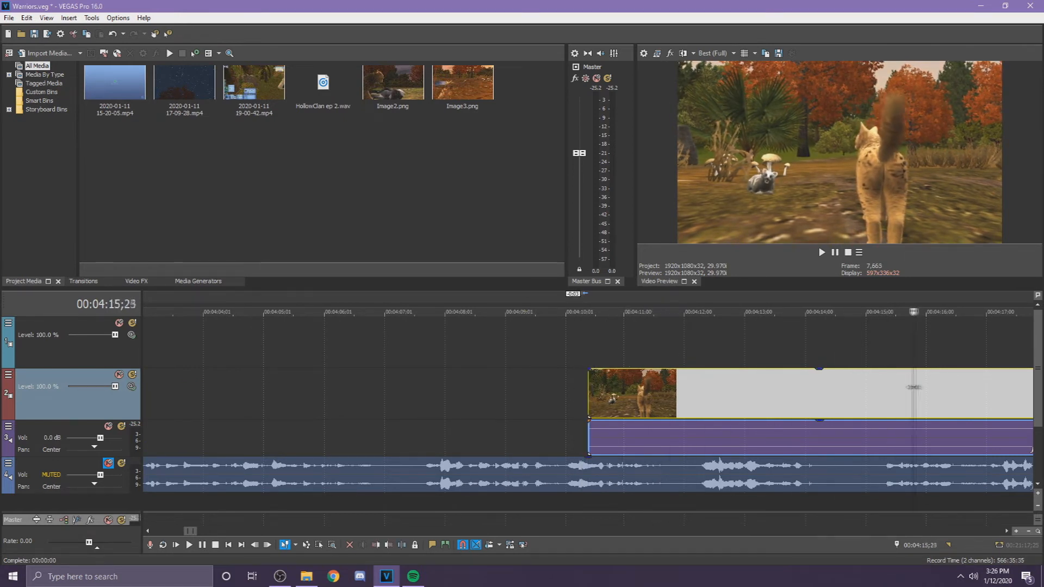
left_click_drag(966, 384, 1036, 380)
scroll(583, 402, "up", 2)
left_click_drag(583, 403, 578, 402)
scroll(548, 399, "down", 4)
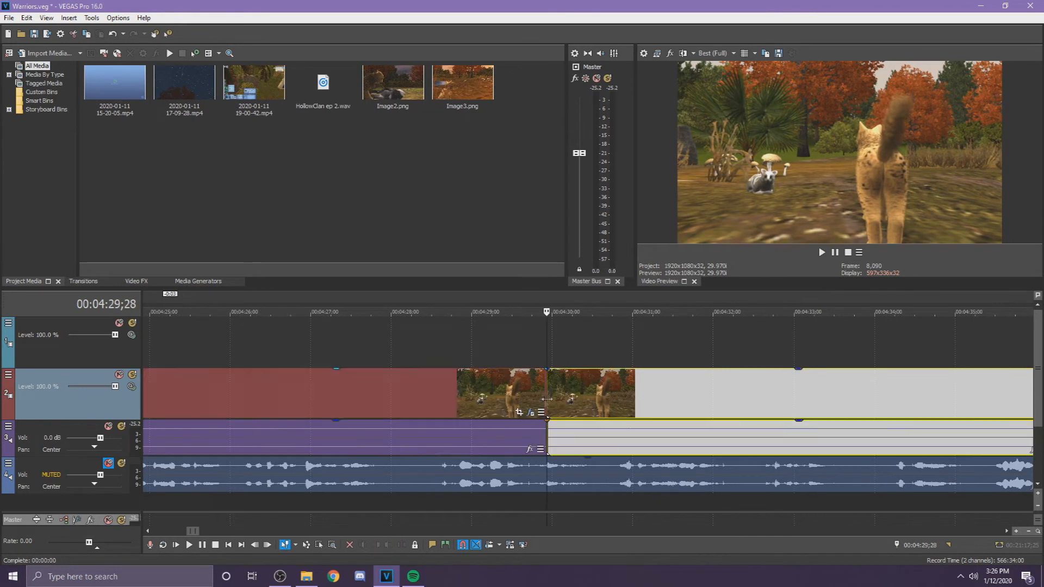
Step: Trim the recording's start to 00:04:34;03, cut off the following section of about 17 seconds, and append it to the assembled clips
left_click_drag(580, 349, 652, 390)
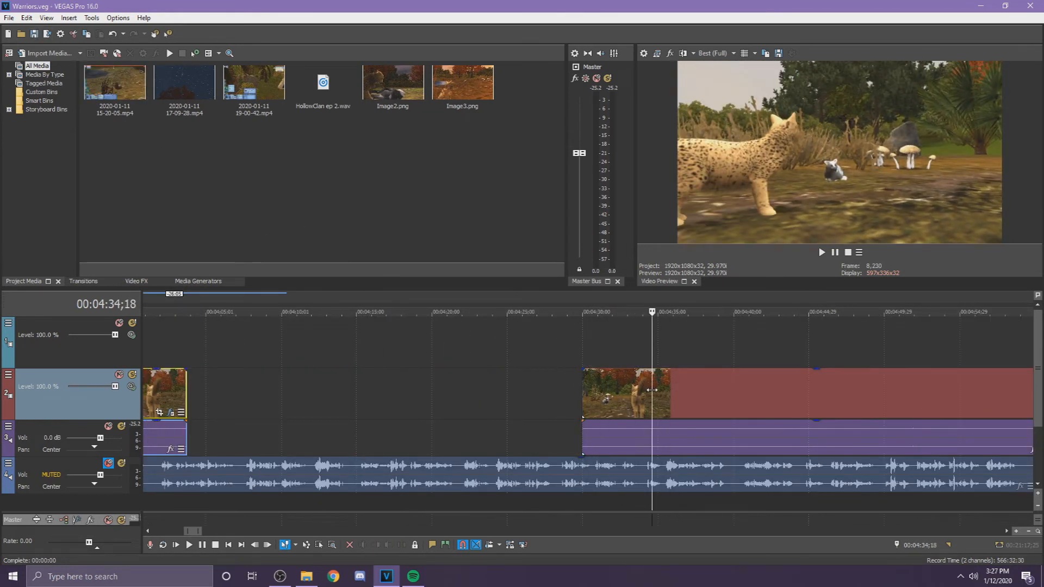
left_click_drag(586, 397, 638, 385)
scroll(549, 348, "down", 3)
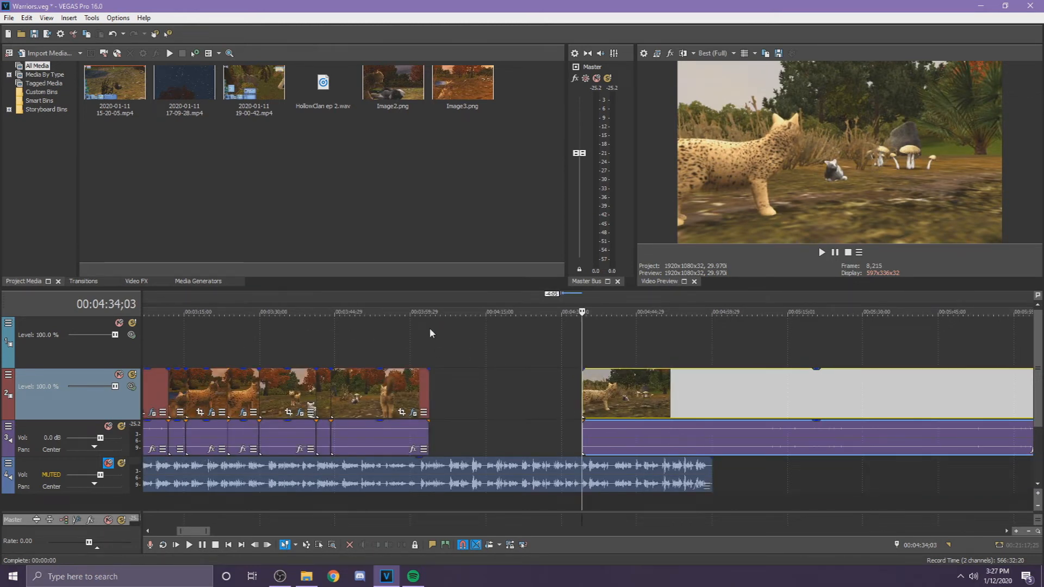
scroll(660, 402, "up", 2)
left_click_drag(690, 400, 379, 393)
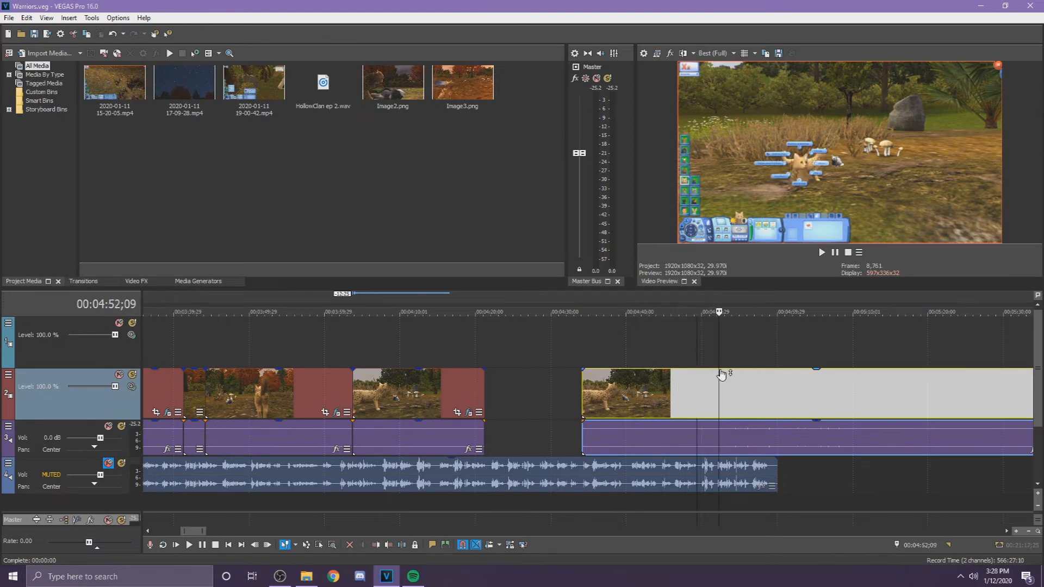
Step: Scrub past the in-game interface footage and trim the recording's start to 00:05:28;09
left_click_drag(752, 381, 871, 389)
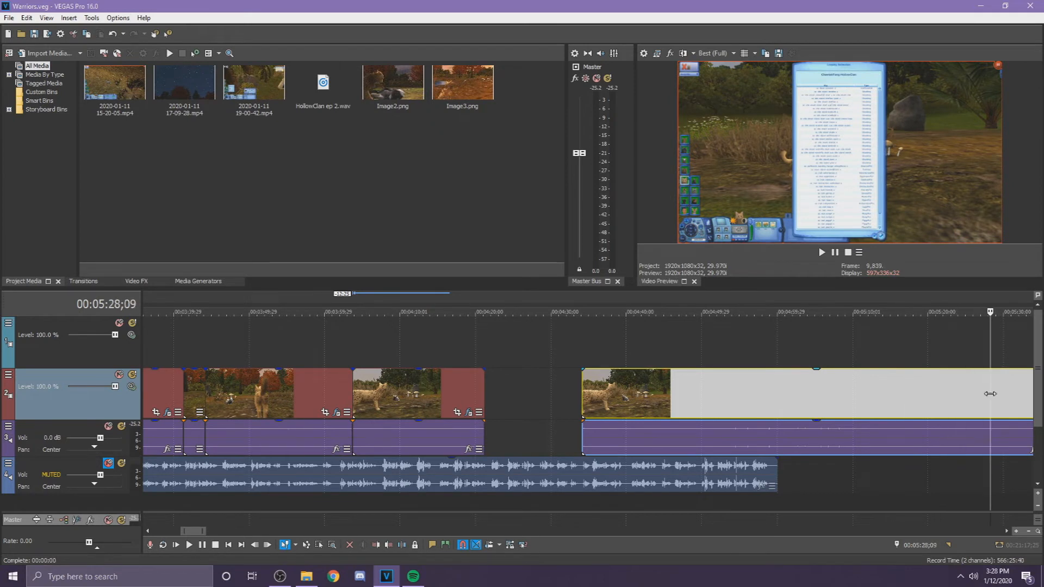
scroll(887, 349, "down", 4)
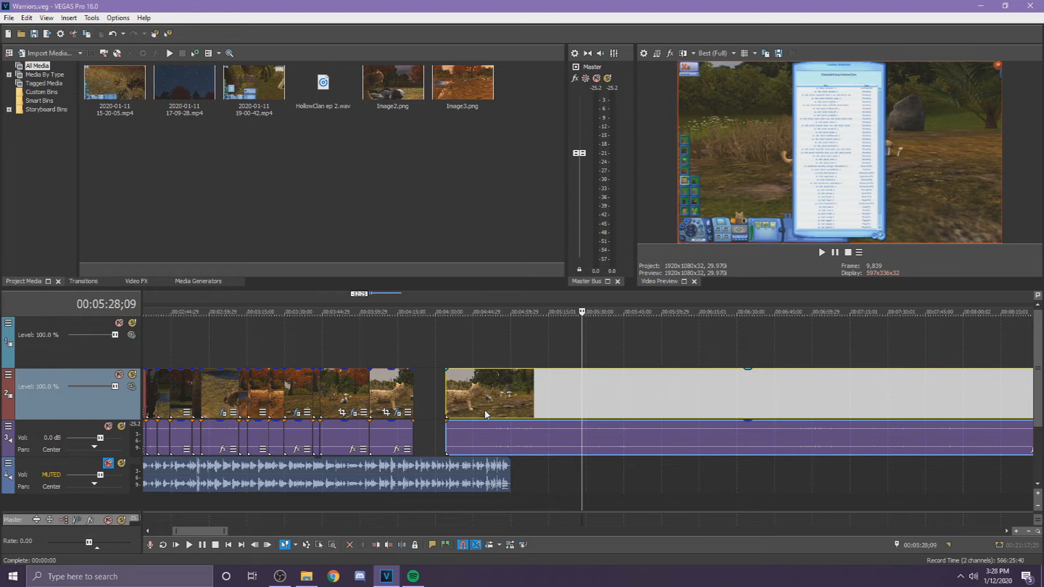
left_click_drag(476, 412, 611, 412)
scroll(612, 412, "up", 3)
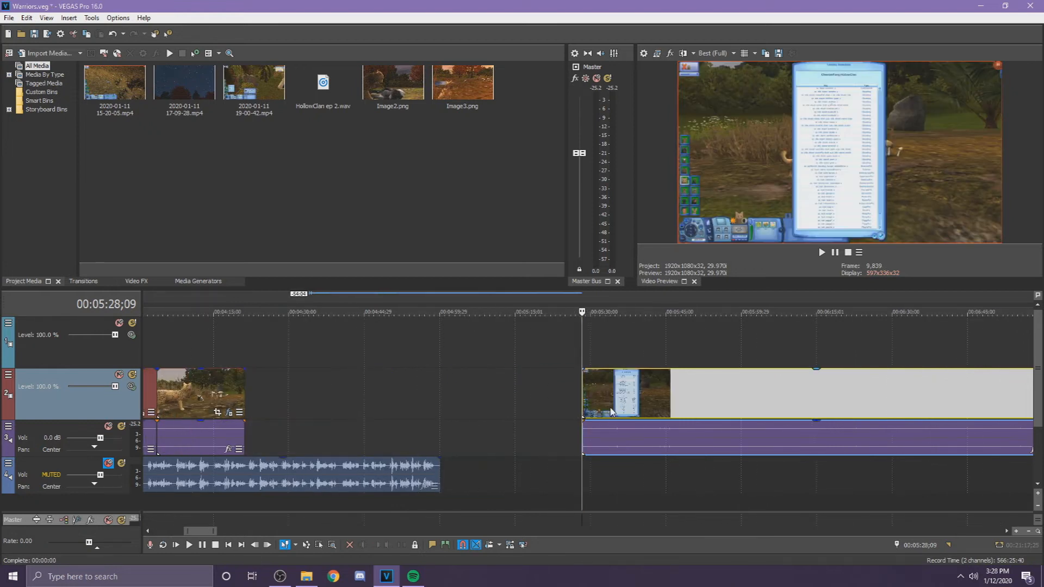
Step: Shift the recording earlier to about 00:04:46 and trim its opening up to 00:05:28;09, where the cat scene plays
left_click_drag(646, 401, 603, 401)
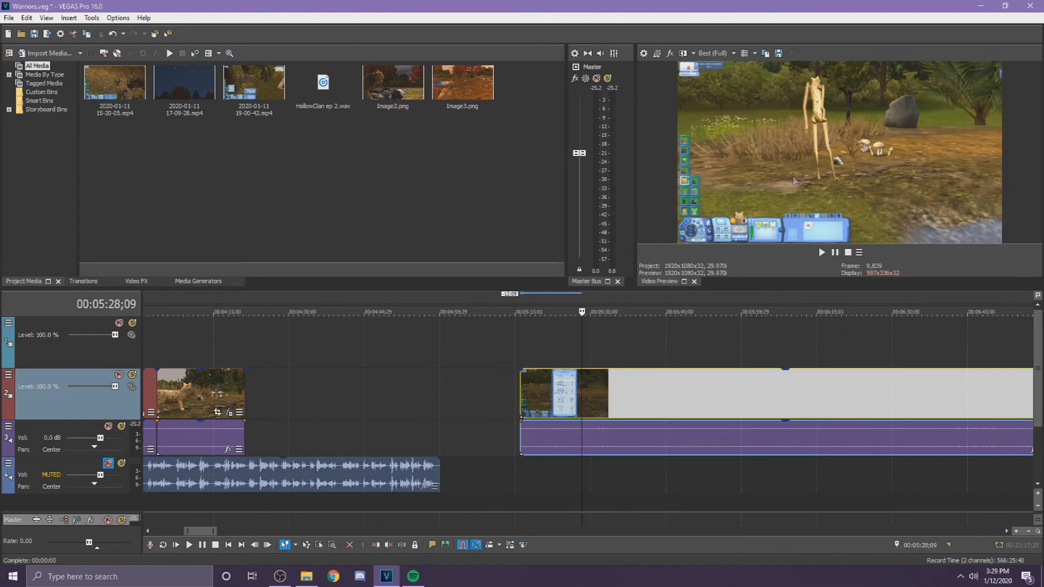
left_click_drag(673, 405, 604, 400)
left_click_drag(372, 388, 582, 389)
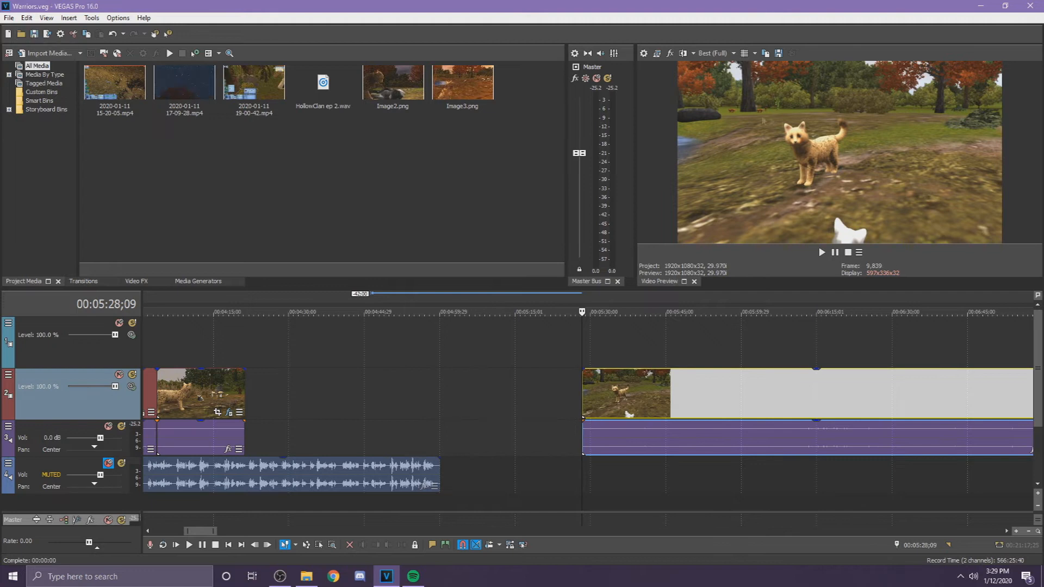
Step: Move the recording earlier, split it at 00:05:06;24, and append the section before the cut to the assembled clips
scroll(663, 398, "up", 2)
left_click_drag(664, 398, 340, 422)
left_click(688, 396)
scroll(689, 396, "down", 1)
scroll(556, 385, "down", 2)
left_click_drag(557, 385, 476, 401)
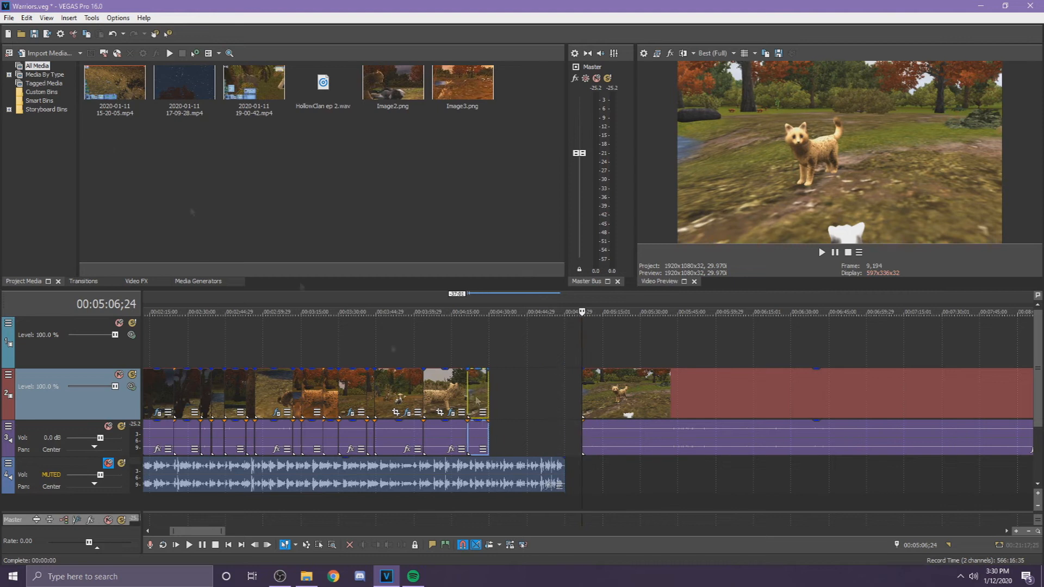
Step: Trim the remaining recording's start to 00:05:59;05 and save the project
left_click(694, 414)
scroll(694, 411, "up", 1)
left_click_drag(582, 389, 613, 409)
key("alt+bracketleft")
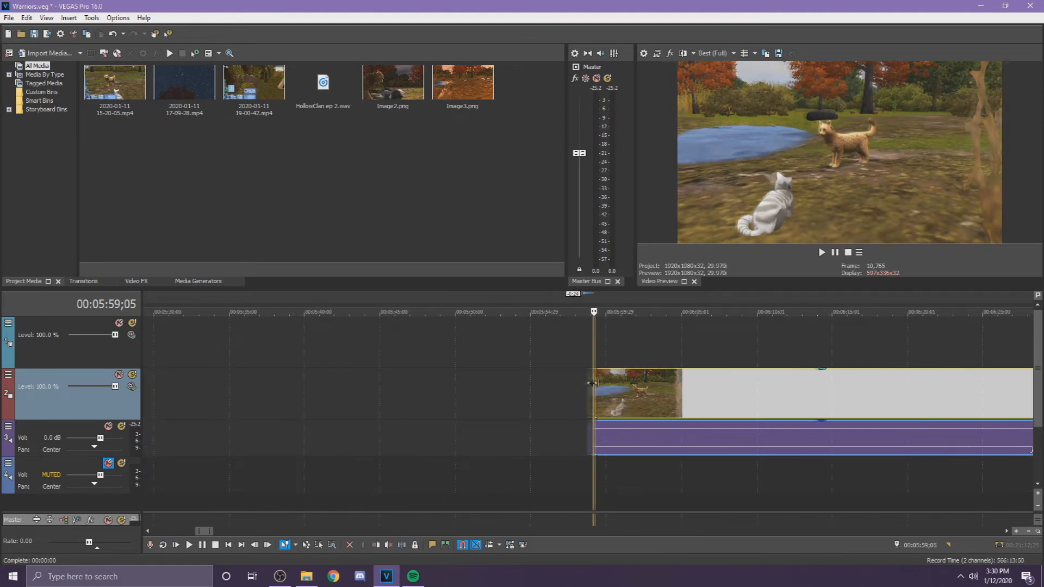
left_click(34, 34)
Step: Move the trimmed recording earlier so that it starts at about 00:05:33
scroll(539, 329, "down", 5)
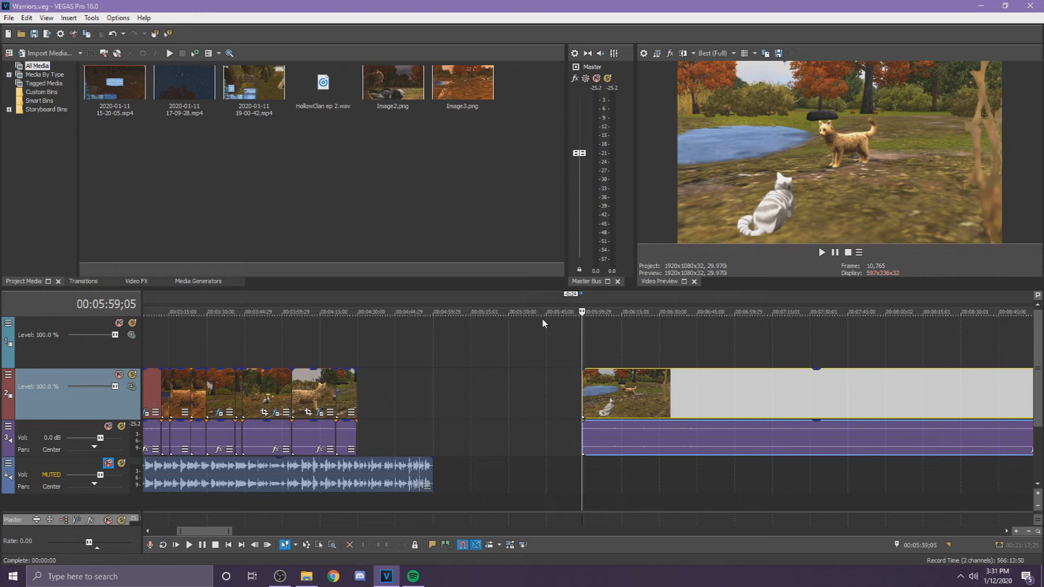
scroll(541, 318, "up", 2)
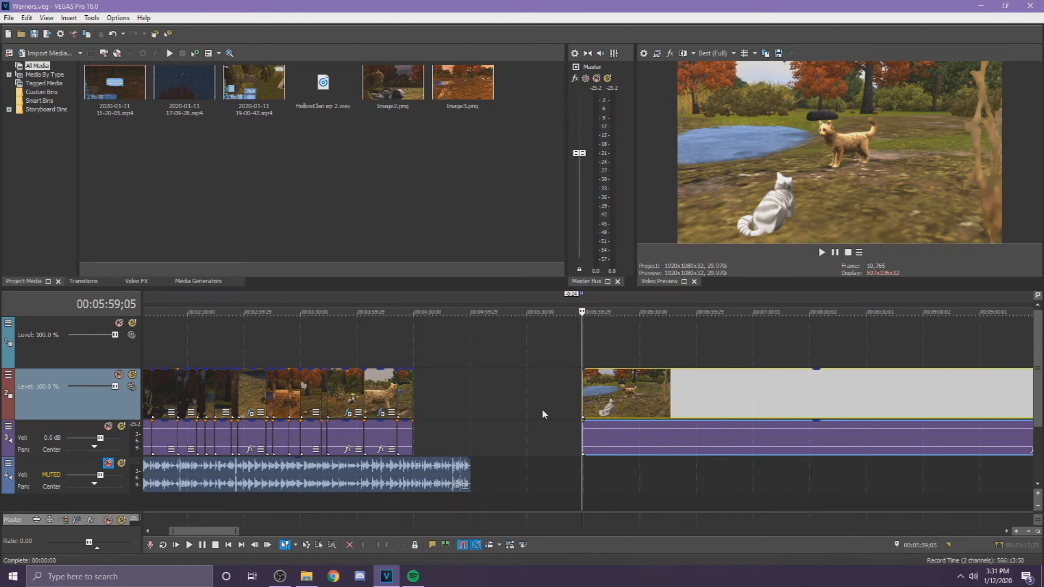
scroll(598, 413, "up", 3)
mouse_move(652, 399)
left_mouse_down()
mouse_move(633, 403)
mouse_move(646, 397)
left_mouse_up()
scroll(646, 396, "up", 2)
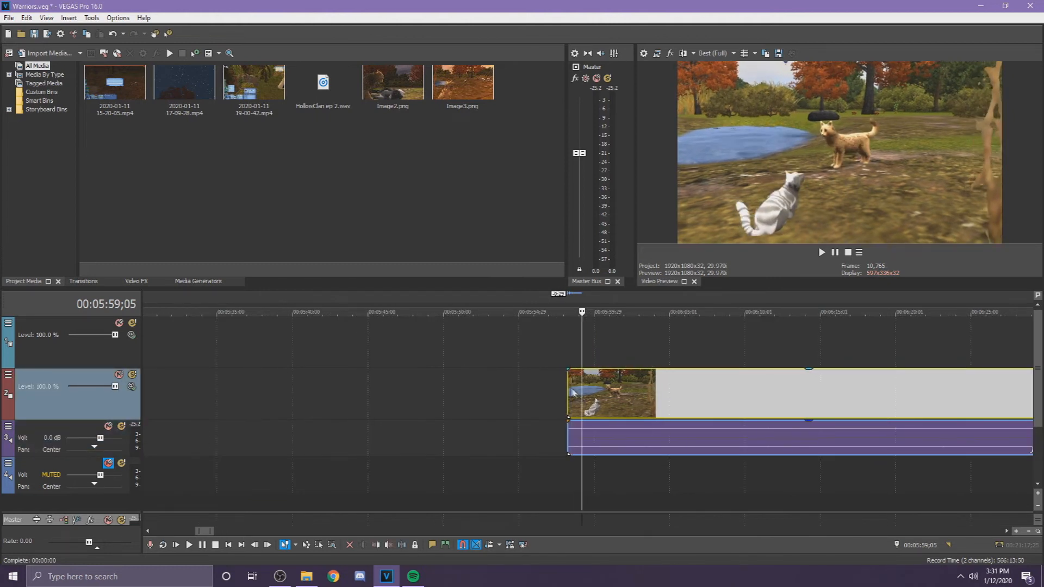
scroll(577, 389, "down", 3)
left_click_drag(610, 400, 567, 406)
left_click_drag(719, 412, 675, 420)
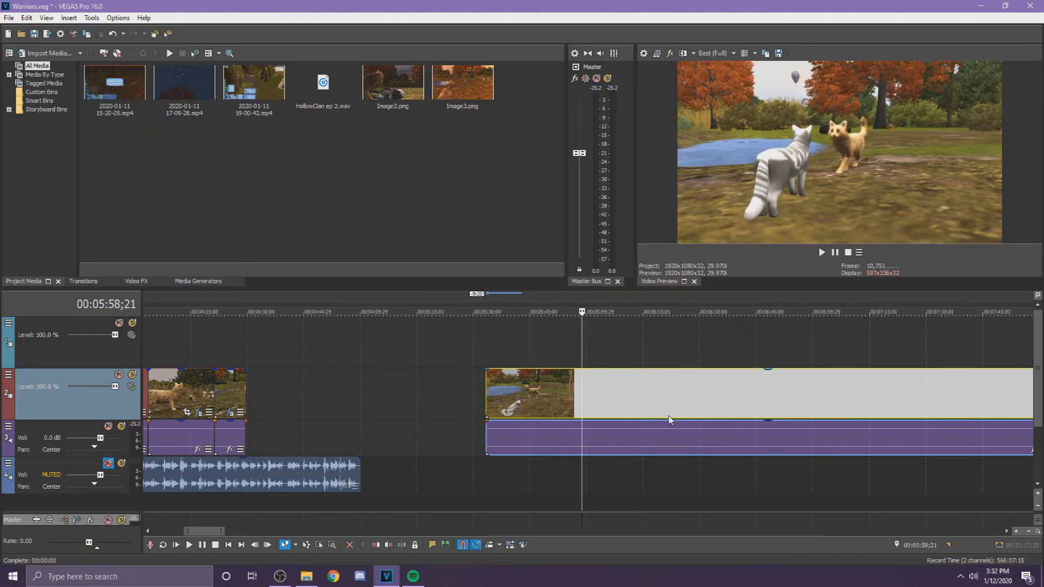
Step: Move the recording further back to about 00:04:42 and place the playhead at the assembled clips' end, 00:04:29;21
left_click_drag(490, 394, 329, 405)
scroll(588, 384, "down", 1)
left_click(420, 386)
left_click(405, 387)
left_click(584, 403)
scroll(568, 401, "up", 2)
left_click(492, 405)
left_click_drag(346, 365, 399, 379)
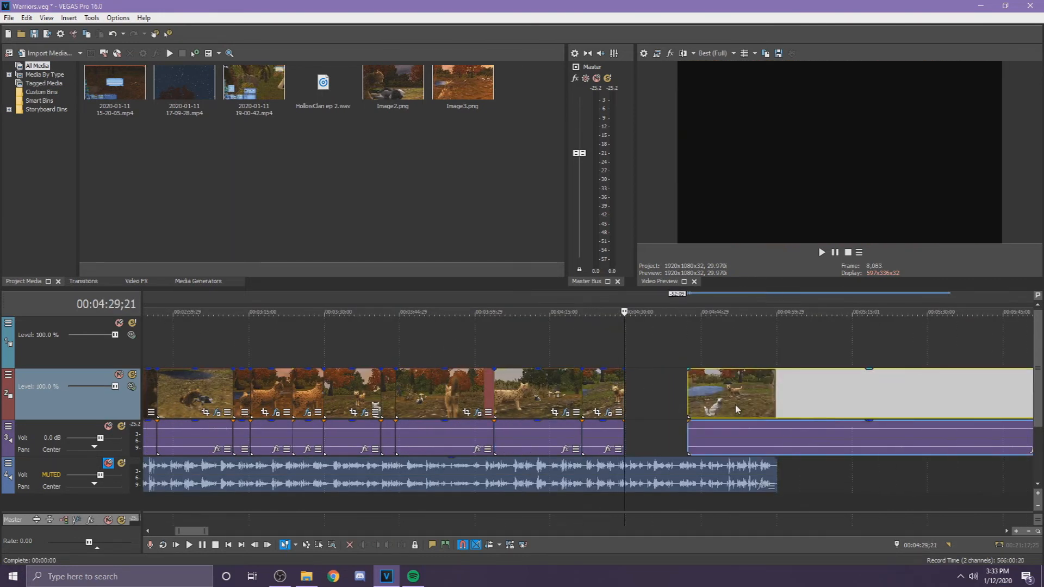
Step: Split the recording at about 00:04:51;19 and append the section before the cut to the assembled clips
scroll(578, 357, "up", 5)
left_click(674, 376)
left_click_drag(696, 383, 906, 393)
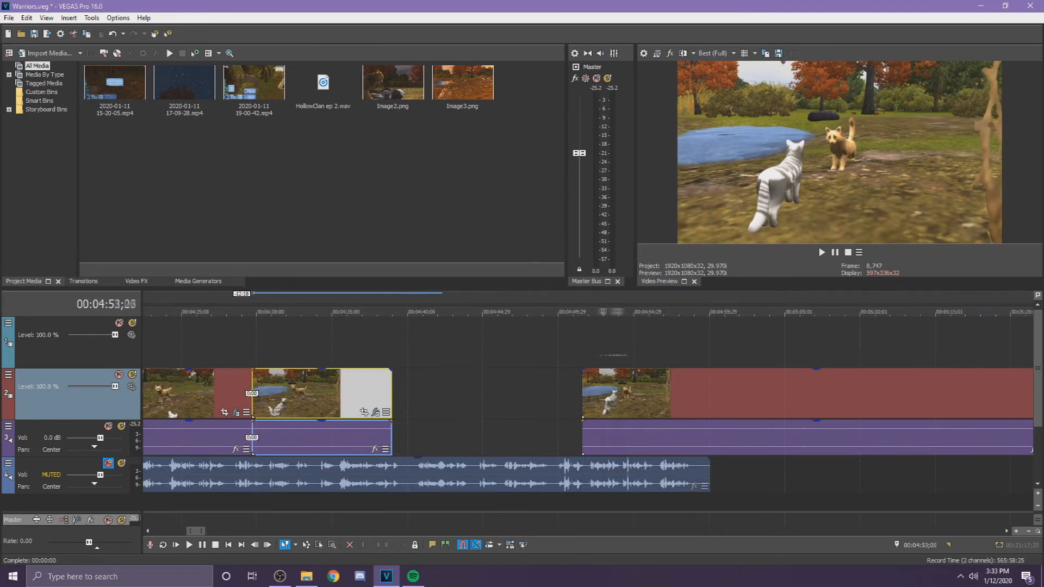
Step: Trim the remaining recording's start to 00:05:06;01 and move it back so that it starts at about 00:04:48
left_click_drag(615, 356, 673, 374)
left_click_drag(737, 387, 820, 400)
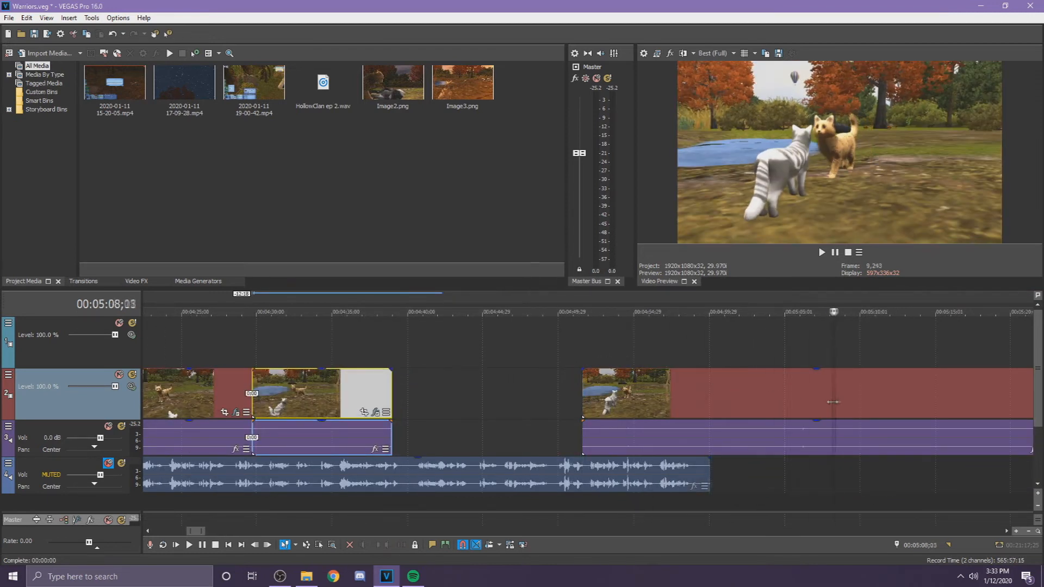
left_click_drag(583, 392, 799, 392)
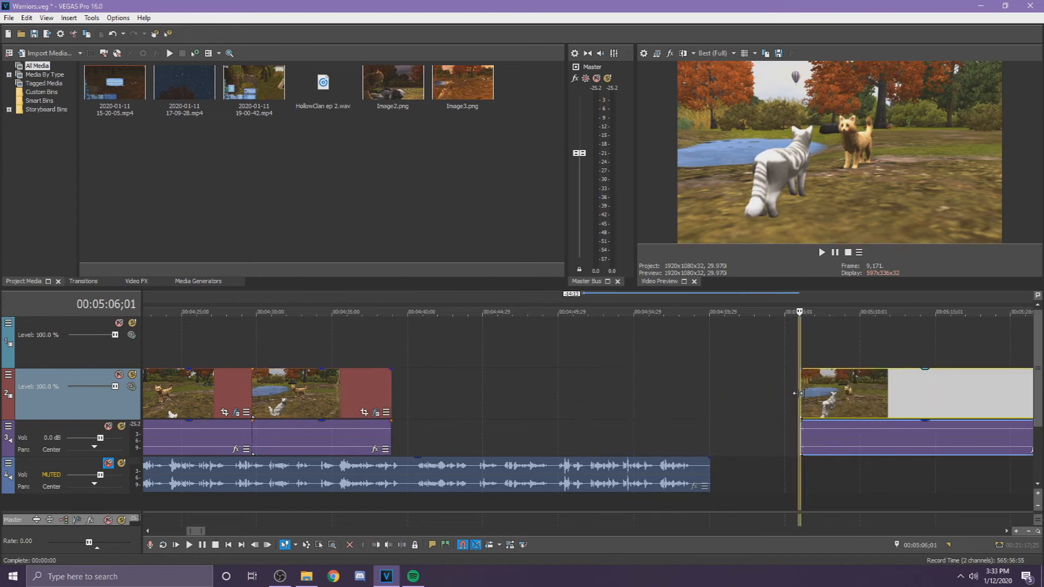
scroll(690, 382, "down", 1)
left_click_drag(666, 388, 530, 389)
left_click(445, 380)
scroll(446, 370, "up", 2)
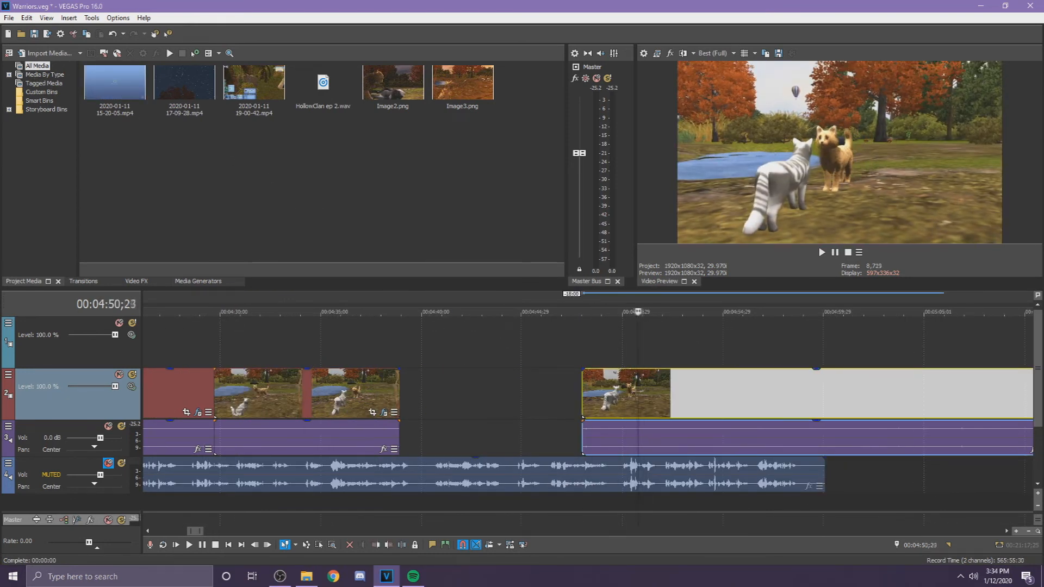
Step: Split the recording at about 00:04:51, append the section before the cut to the assembled clips, and slightly trim the remainder's start
left_click(639, 389)
key("s")
left_click_drag(615, 397, 432, 400)
left_click_drag(638, 357, 650, 359)
scroll(647, 362, "up", 2)
left_click_drag(551, 390, 582, 385)
Step: Split the recording at 00:04:55;19, append the section before the cut to the assembled clips, and save the project
left_click(608, 361)
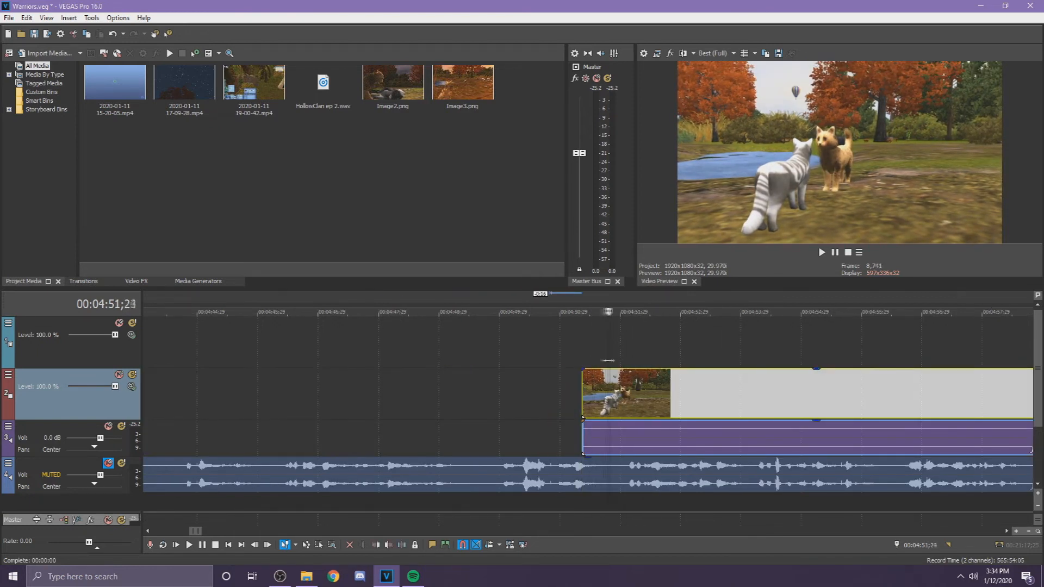
left_click_drag(657, 372, 847, 400)
left_click_drag(571, 399, 317, 401)
scroll(444, 402, "down", 4)
key("ctrl+s")
scroll(489, 385, "down", 10)
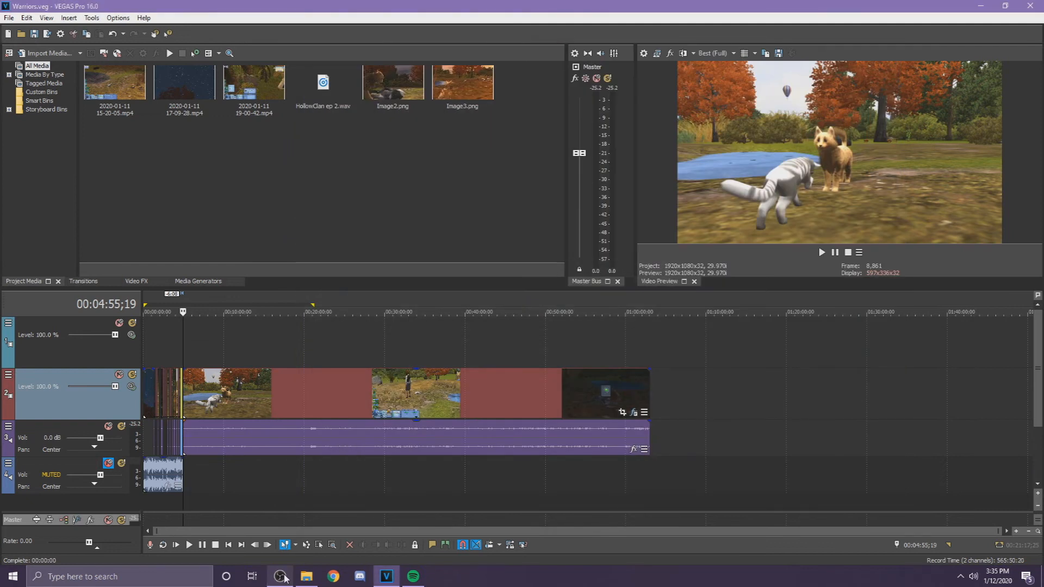
Step: Scrub the remaining recording from about 00:04:55 to 00:09:27;19, looking for the next usable cat scene
left_click(208, 398)
scroll(482, 364, "up", 1)
scroll(307, 399, "up", 4)
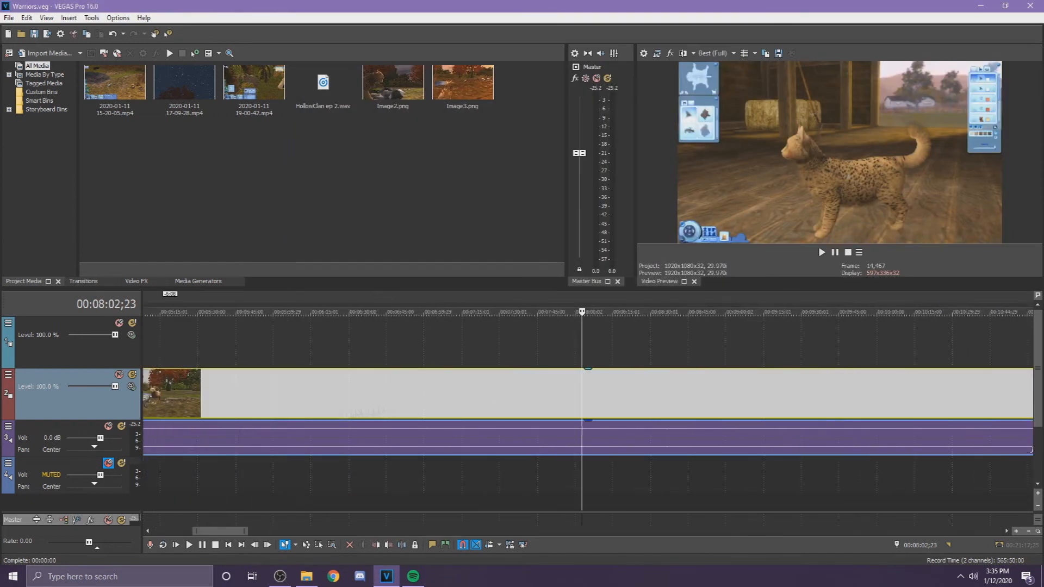
scroll(327, 375, "down", 1)
left_click(347, 357)
scroll(347, 357, "up", 3)
left_click_drag(583, 356, 1021, 399)
scroll(1022, 399, "down", 4)
left_click_drag(583, 403, 984, 403)
scroll(983, 400, "up", 1)
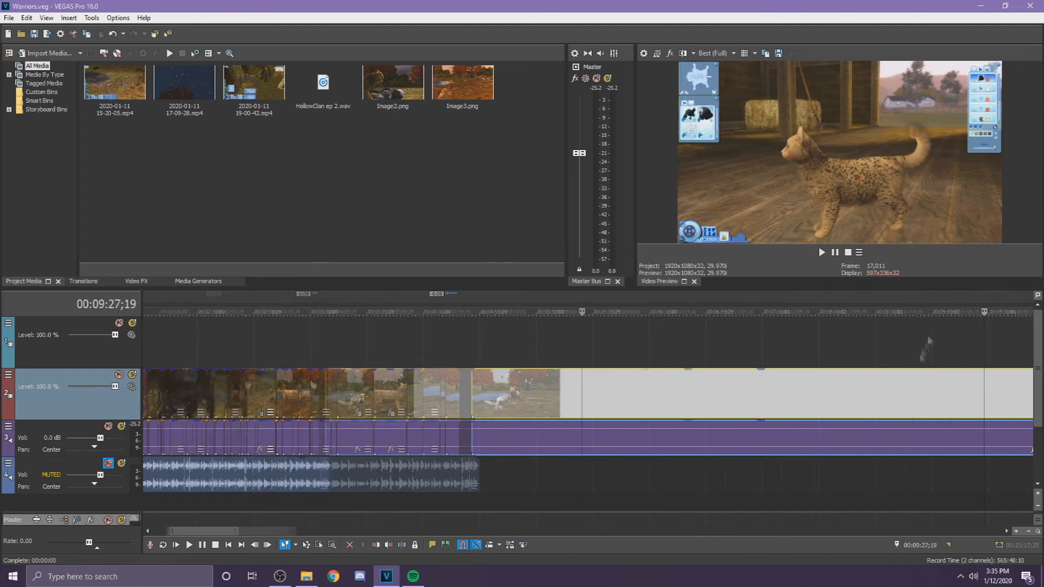
Step: Keep scrubbing for usable footage, trim away the recording's unusable opening, and place the rest at about 00:10:00
scroll(927, 349, "down", 1)
left_click_drag(683, 398, 895, 397)
scroll(271, 396, "down", 2)
left_click_drag(175, 395, 390, 394)
left_click(386, 350)
left_click_drag(386, 350, 565, 402)
left_click_drag(674, 393, 932, 393)
scroll(933, 393, "down", 3)
Step: Trim the recording's start to the two-cat scene at 00:25:48;14 and move it earlier to about 00:08:58
left_click_drag(308, 384, 630, 399)
left_click(324, 384)
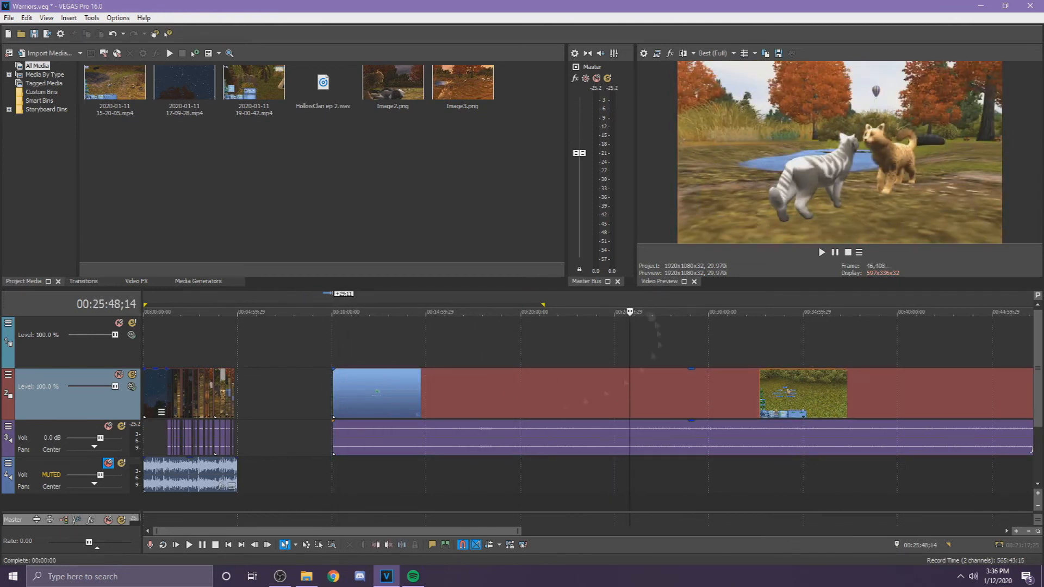
left_click_drag(333, 377, 457, 384)
scroll(630, 377, "down", 3)
scroll(629, 378, "up", 3)
scroll(479, 383, "up", 4)
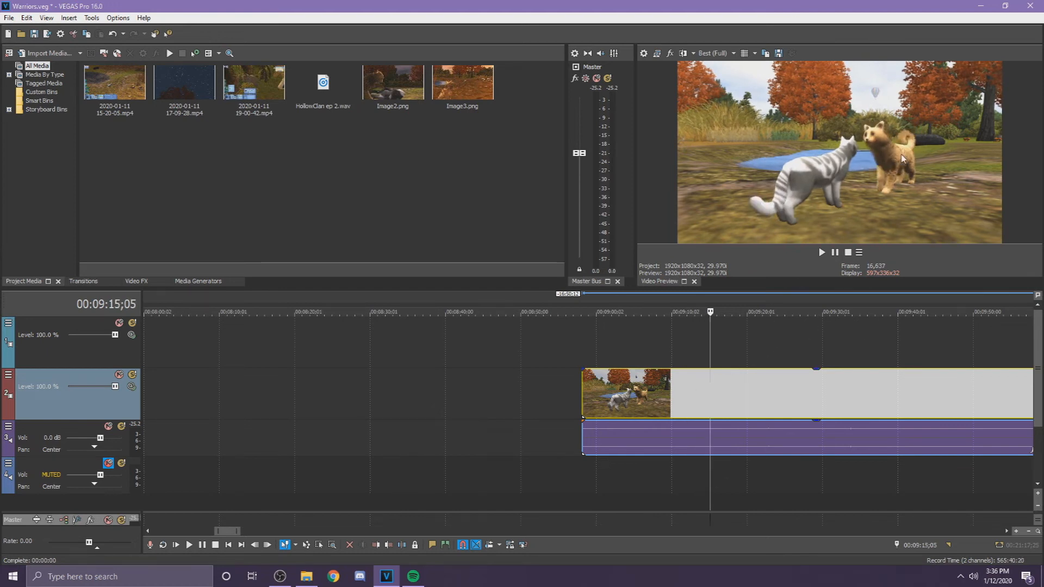
Step: Split the recording at 00:09:22;24 and append the section before the cut to the assembled clips
mouse_move(758, 401)
left_mouse_down()
mouse_move(785, 403)
mouse_move(768, 402)
left_mouse_up()
key("s")
scroll(768, 401, "down", 3)
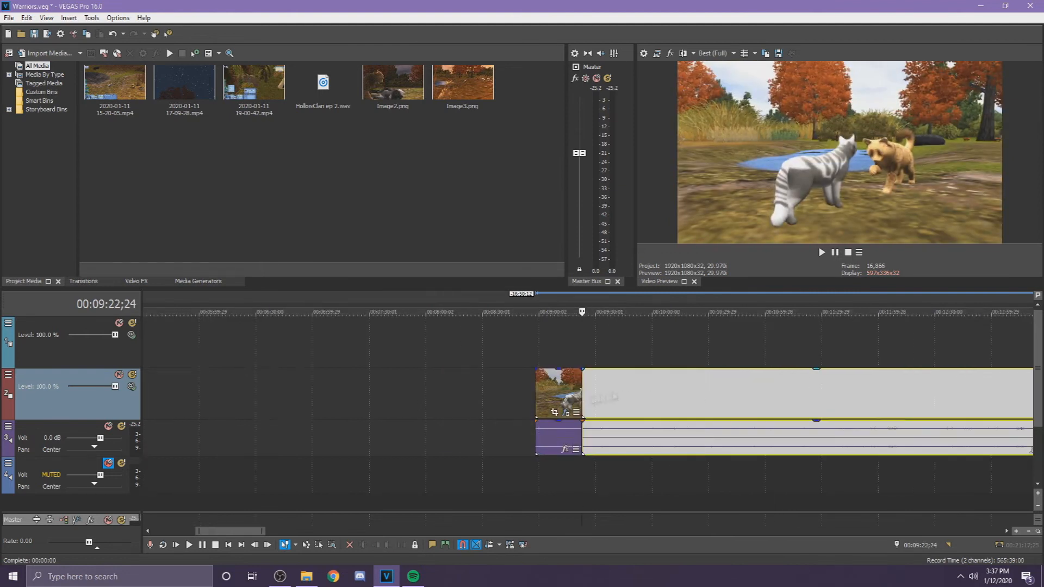
scroll(610, 397, "down", 2)
left_click_drag(565, 396, 337, 393)
scroll(503, 479, "up", 3)
scroll(504, 479, "down", 3)
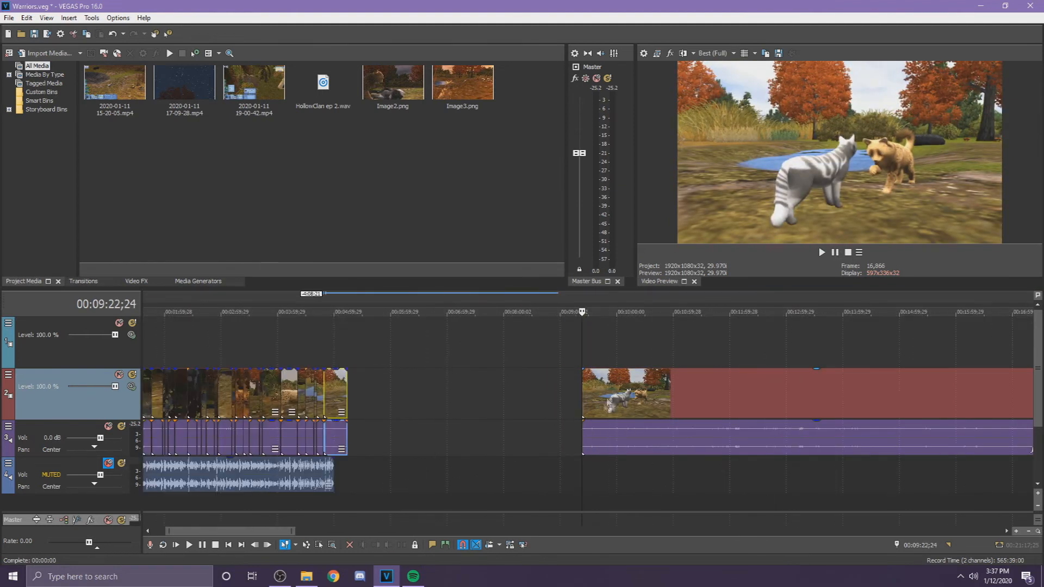
Step: Move the remaining recording earlier and scrub through its closing part to about 00:40:39;11
left_click_drag(604, 396, 492, 396)
scroll(493, 396, "down", 4)
left_click(155, 394)
left_click(285, 384)
scroll(285, 384, "up", 5)
scroll(657, 393, "up", 4)
left_click_drag(657, 393, 713, 403)
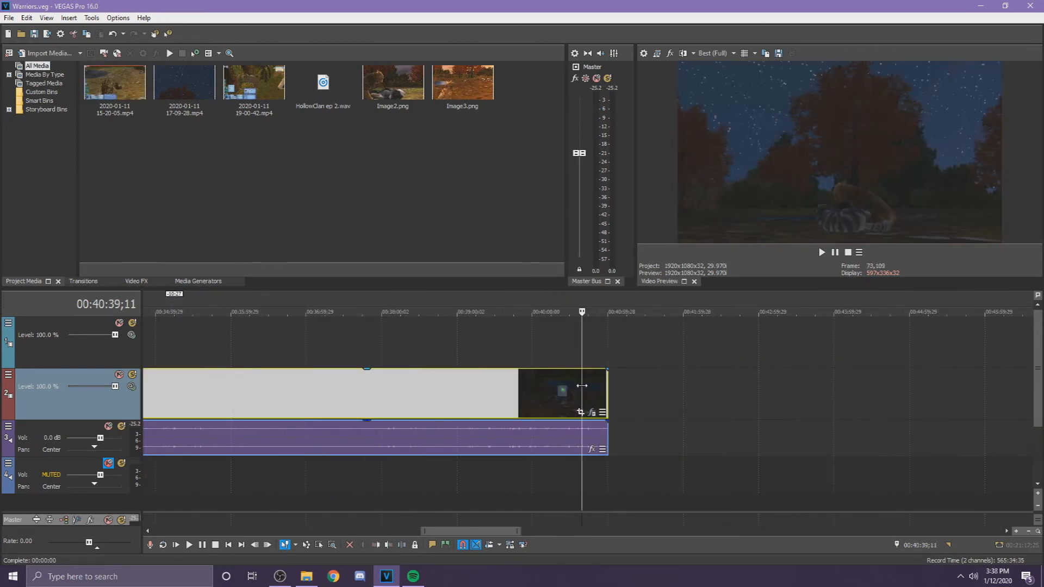
Step: Save the preview frame at 00:40:39;05 as the still image Image4.png
mouse_move(581, 386)
left_mouse_down()
mouse_move(609, 401)
mouse_move(581, 400)
left_mouse_up()
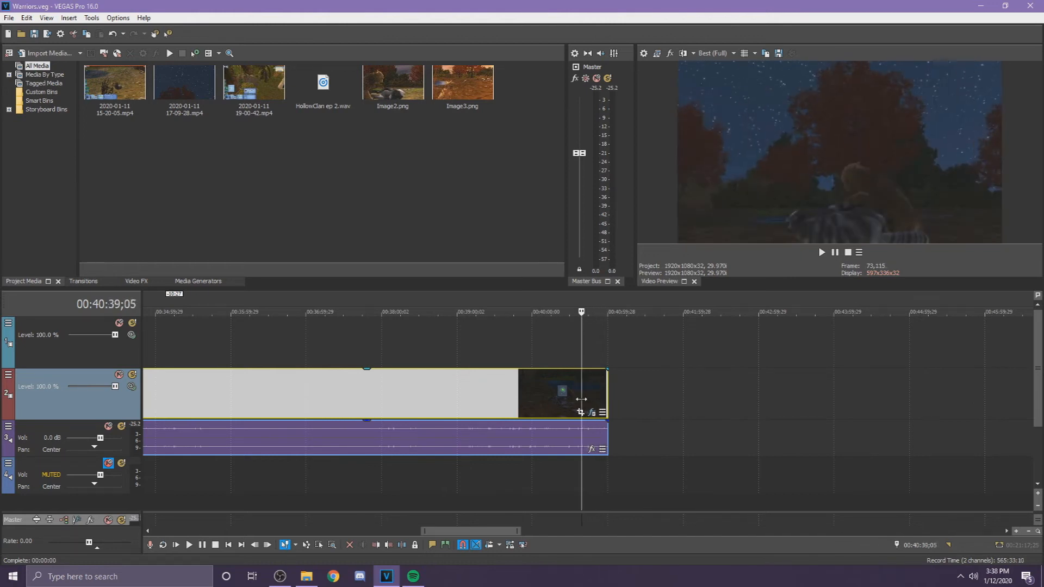
left_click(779, 53)
left_click(648, 339)
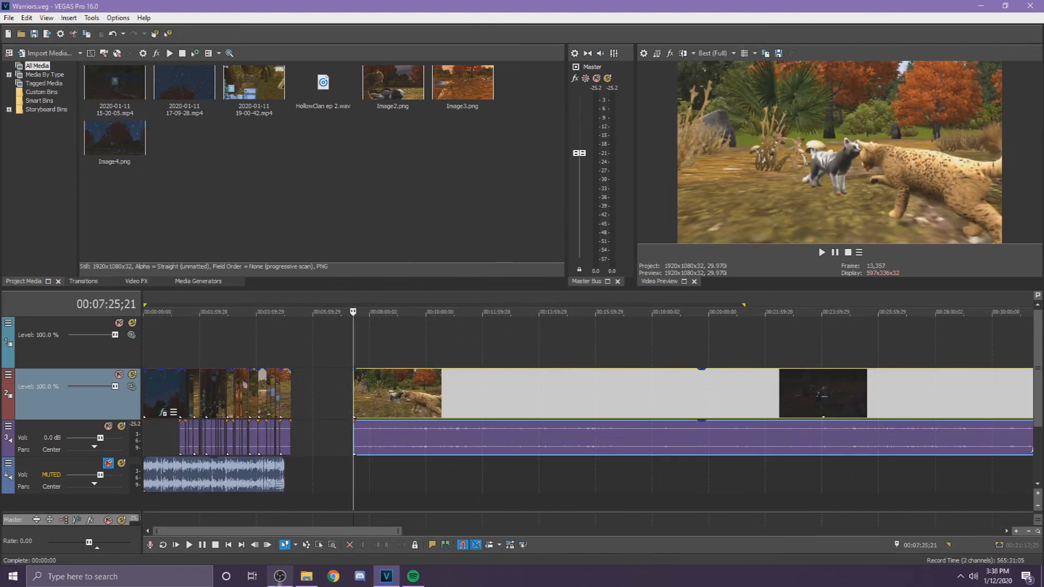
left_click(280, 577)
left_click(280, 577)
Step: Shift the recording earlier and trim its start back to 00:07:25;21 until the shot begins on usable footage, saving the project
scroll(468, 397, "up", 3)
left_click_drag(583, 394, 494, 395)
scroll(494, 395, "down", 3)
key("ctrl+s")
scroll(518, 373, "up", 4)
left_click_drag(709, 411, 629, 418)
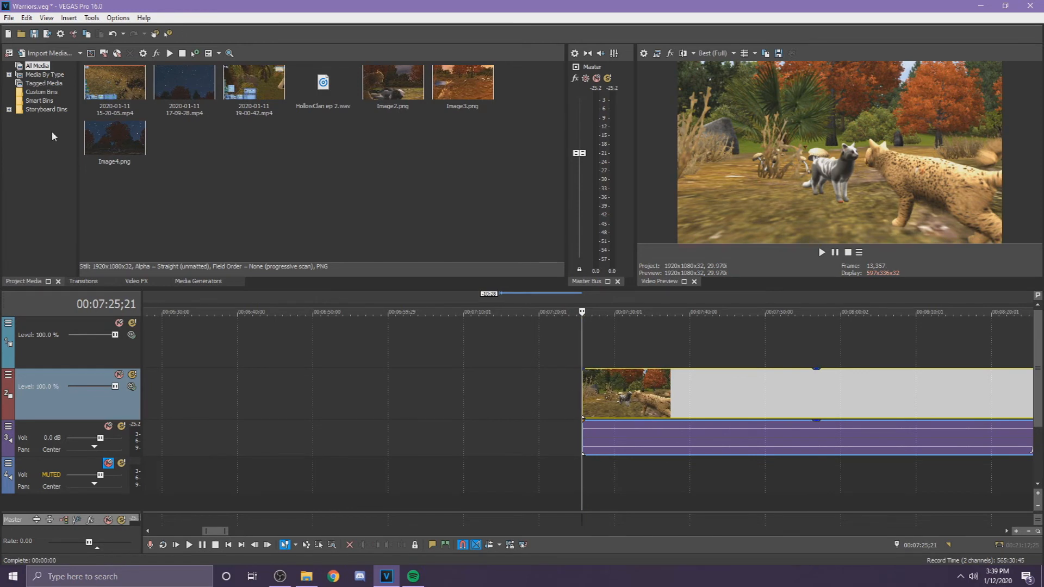
left_click_drag(729, 394, 669, 409)
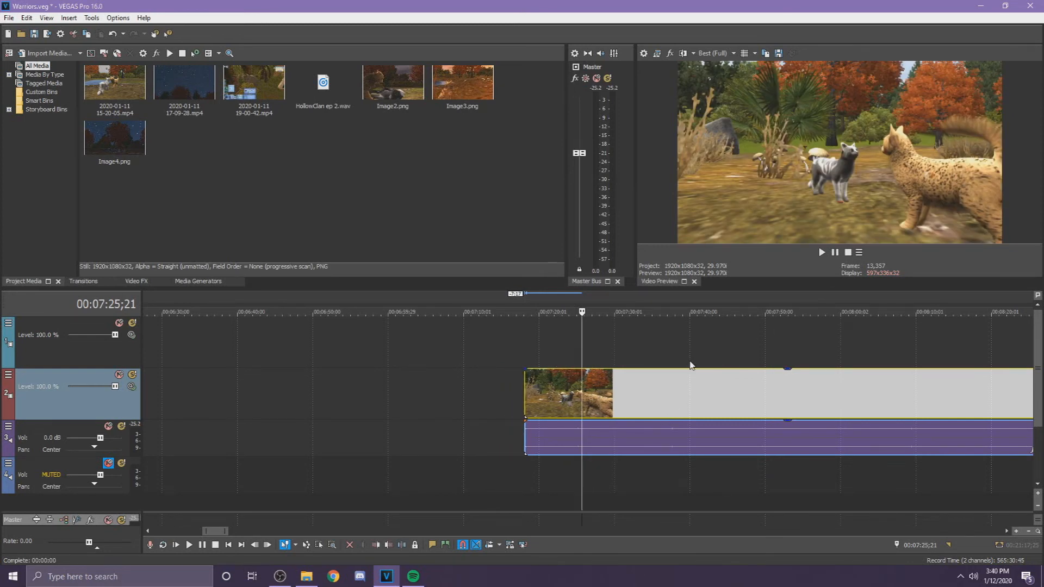
left_click_drag(615, 412, 696, 425)
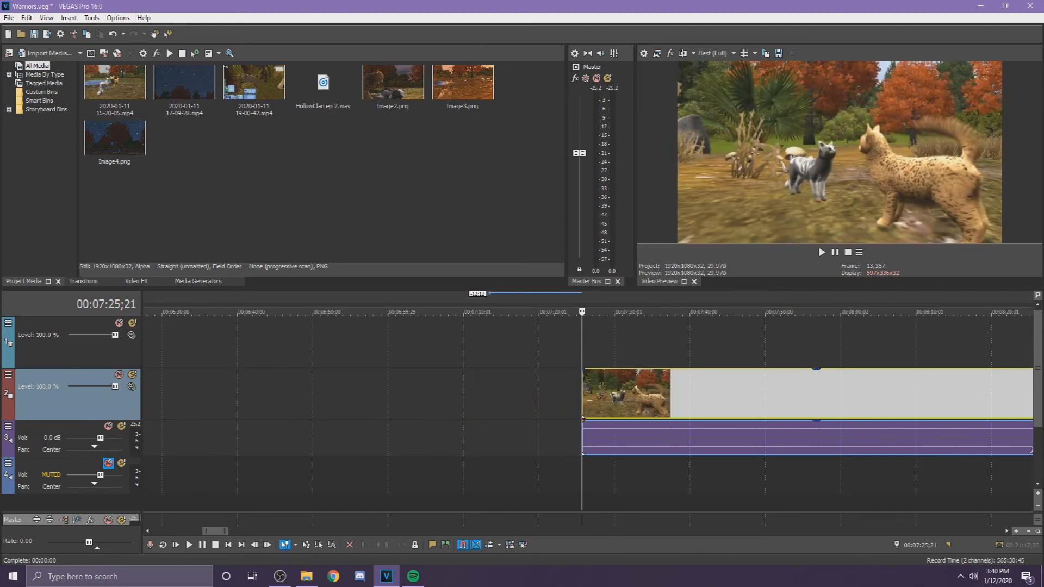
Step: Split the recording at 00:07:36;20 and append the section before the cut to the assembled clips
left_click_drag(587, 357, 674, 358)
key("s")
scroll(665, 357, "down", 3)
left_click_drag(568, 396, 323, 396)
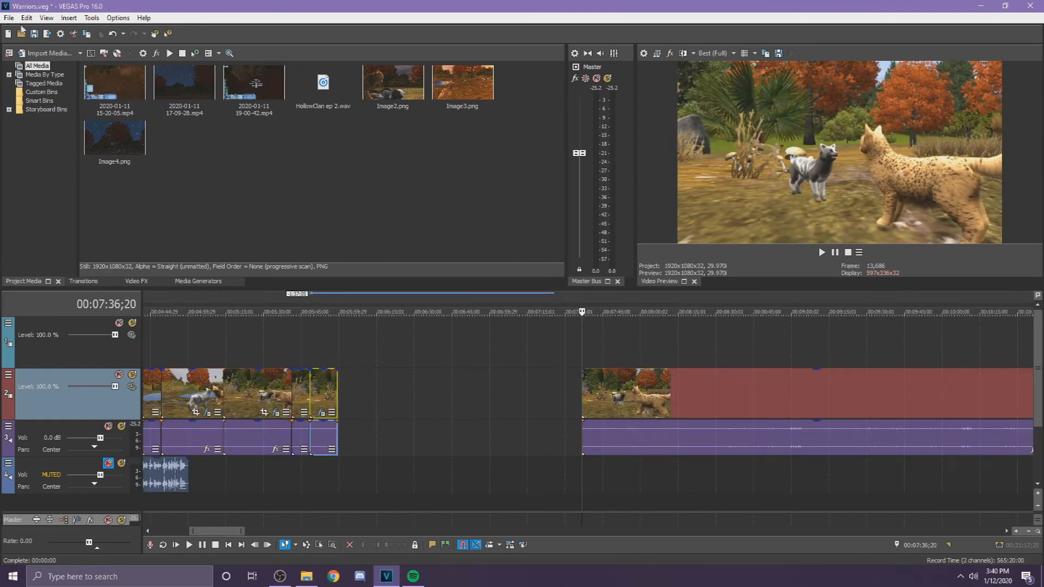
Step: Move the remaining recording earlier and trim its unusable opening so it starts at about 00:07:40
scroll(506, 389, "up", 1)
left_click(518, 393)
left_click_drag(695, 393, 553, 391)
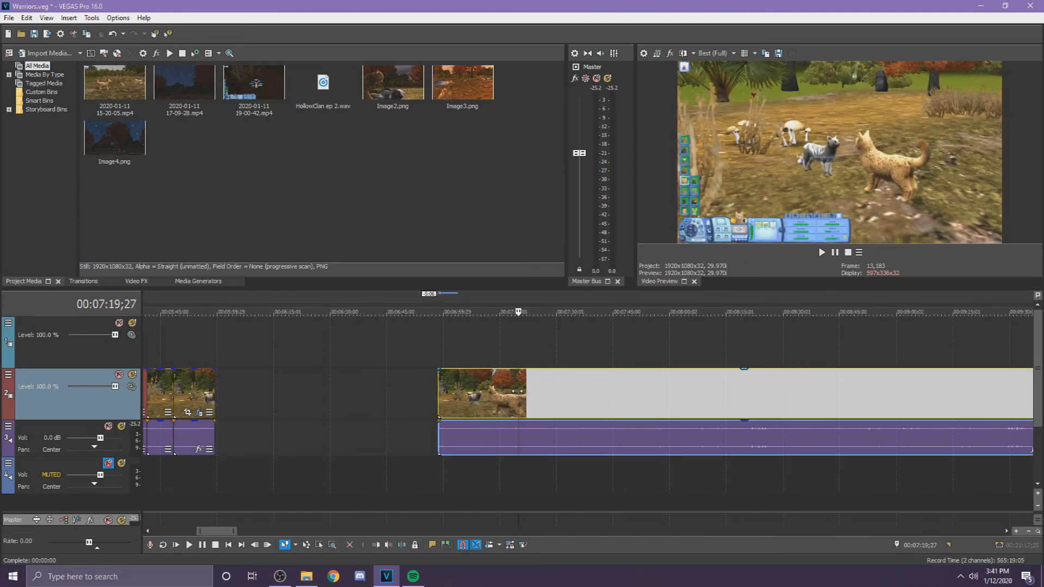
left_click(542, 389)
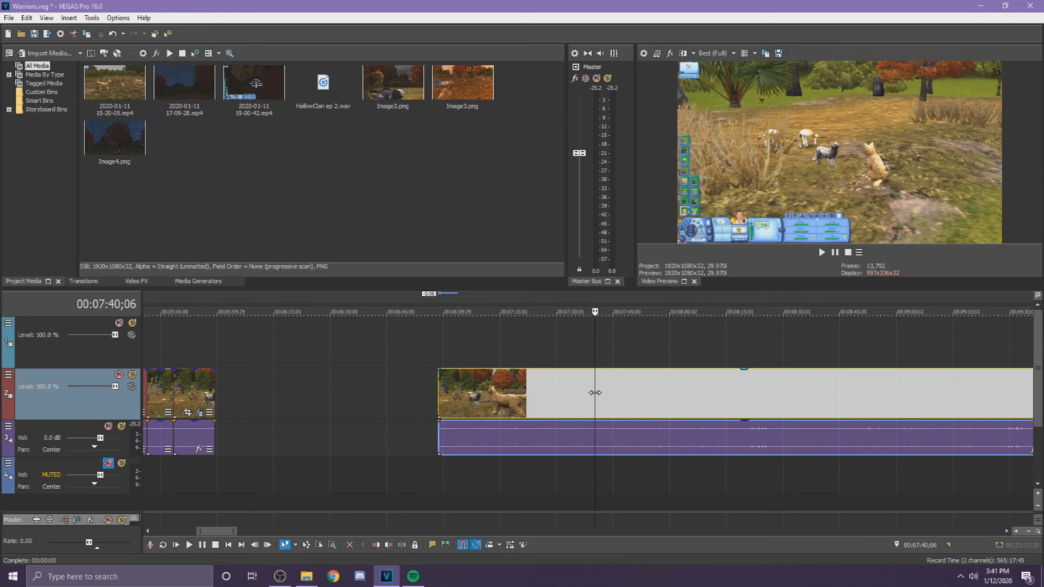
left_click_drag(657, 415, 594, 415)
scroll(727, 394, "down", 3)
left_click_drag(742, 394, 720, 394)
left_click_drag(488, 389, 581, 376)
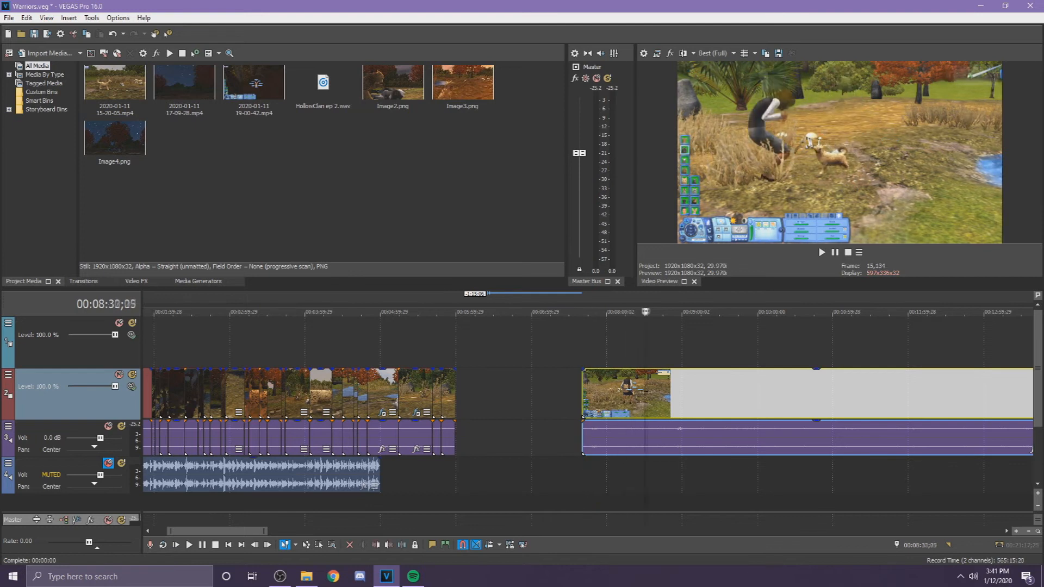
Step: Scrub ahead for usable footage, trim away the unusable stretch, and place the rest at 00:08:57;12
left_click_drag(681, 404, 1035, 428)
scroll(761, 413, "down", 3)
left_click_drag(238, 400, 361, 401)
scroll(565, 375, "down", 3)
scroll(563, 381, "up", 2)
left_click(310, 396)
scroll(544, 365, "up", 6)
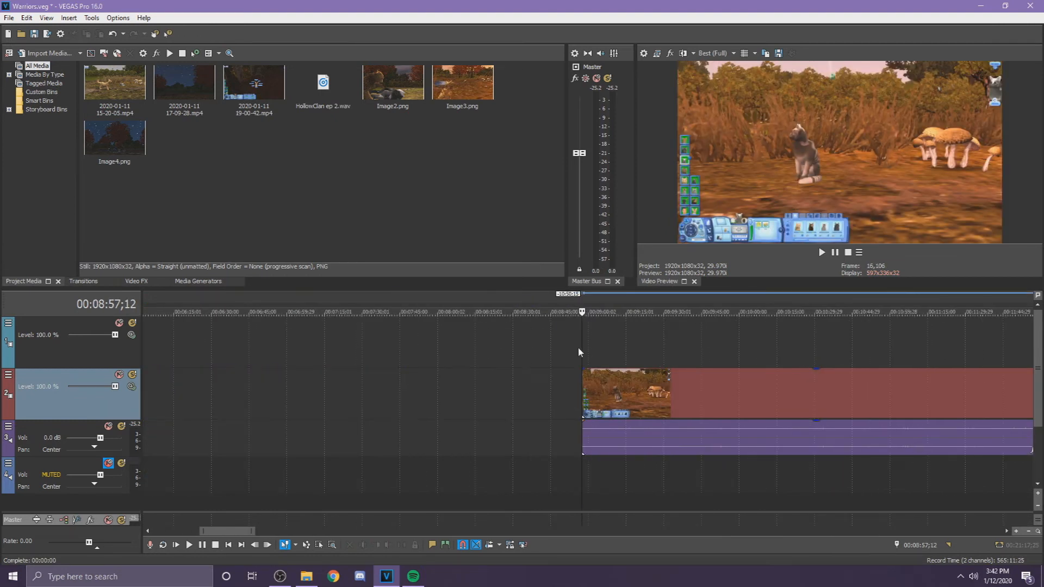
Step: Trim the recording's start to the dark night scene at 00:10:04;23 and move the rest earlier
left_click_drag(604, 364, 750, 374)
left_click_drag(584, 390, 747, 390)
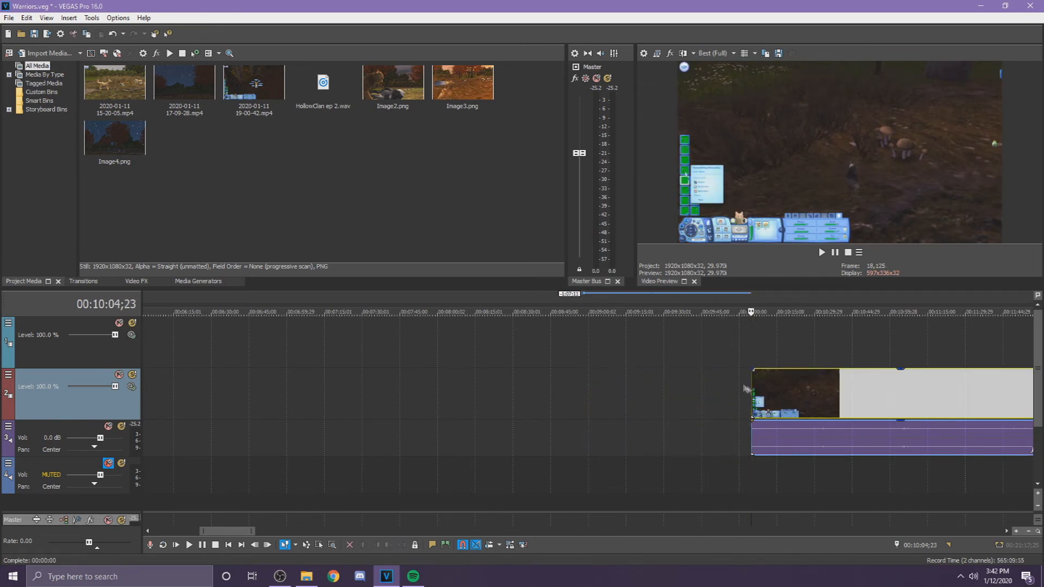
scroll(745, 388, "down", 7)
scroll(490, 383, "up", 6)
left_click(314, 401)
scroll(314, 405, "down", 3)
left_click(680, 406)
left_click_drag(859, 392, 551, 378)
Step: Nudge the recording slightly earlier on the timeline and undo the change
scroll(611, 389, "up", 3)
key("KP_4")
key("KP_4")
key("KP_4")
key("KP_4")
key("KP_4")
key("KP_4")
key("ctrl+z")
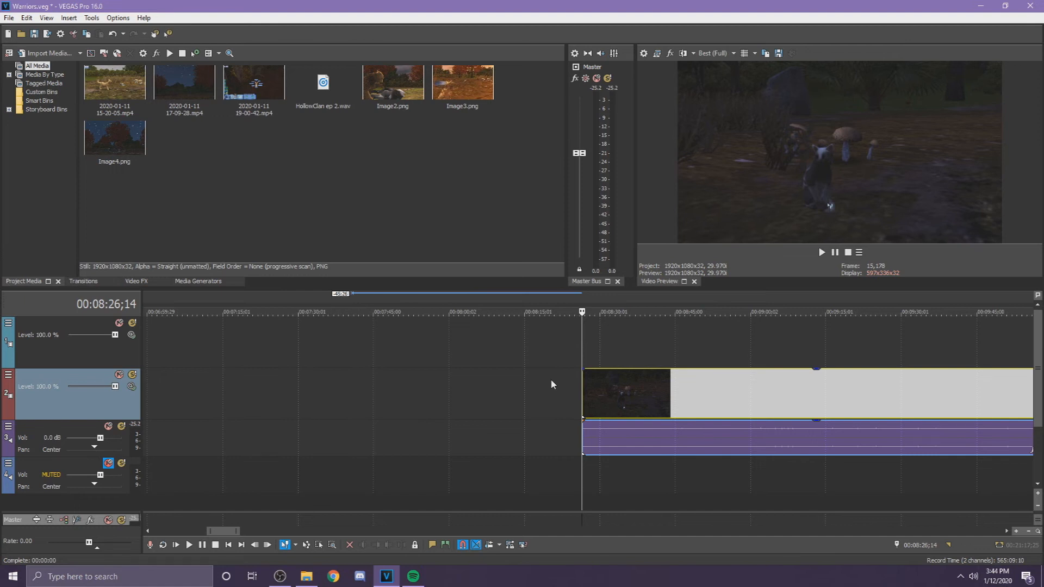
Step: Trim the recording's start again and apply the last custom Brightness and Contrast preset to it
scroll(550, 380, "up", 3)
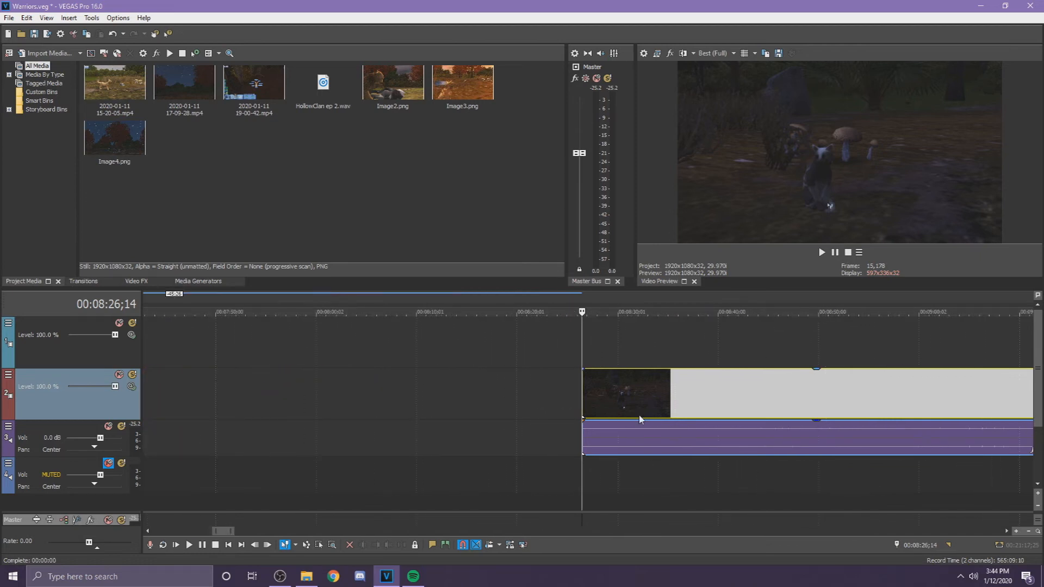
left_click_drag(710, 408, 644, 394)
left_click_drag(549, 396, 583, 396)
left_click(136, 281)
left_click_drag(443, 155, 408, 398)
left_click(514, 67)
Step: Split the recording at 00:08:26;14 and trim the front section's start to about 00:08:04
key("s")
scroll(401, 408, "down", 2)
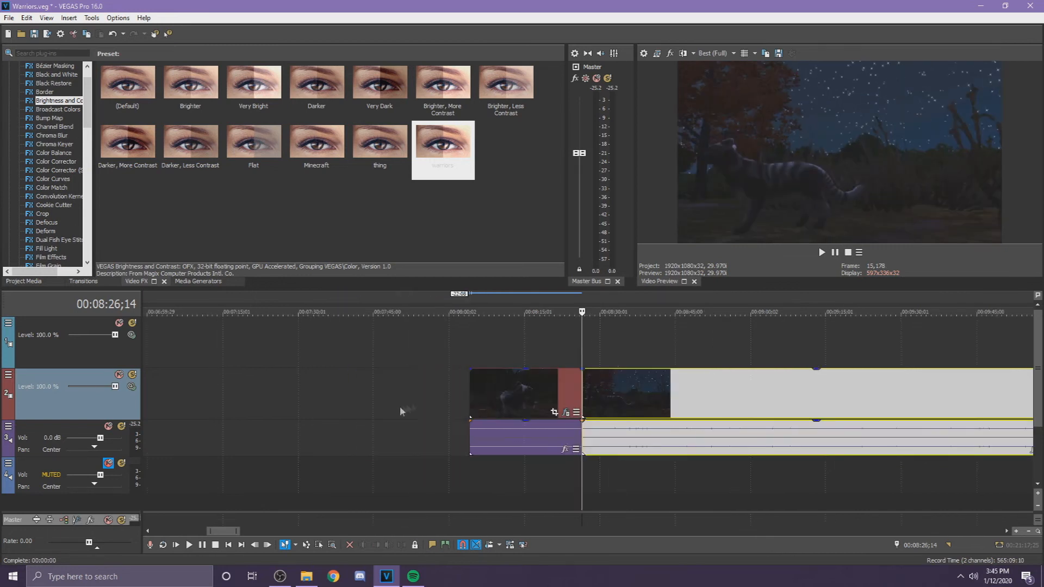
left_click(469, 404)
scroll(471, 403, "up", 2)
left_click_drag(583, 401, 534, 400)
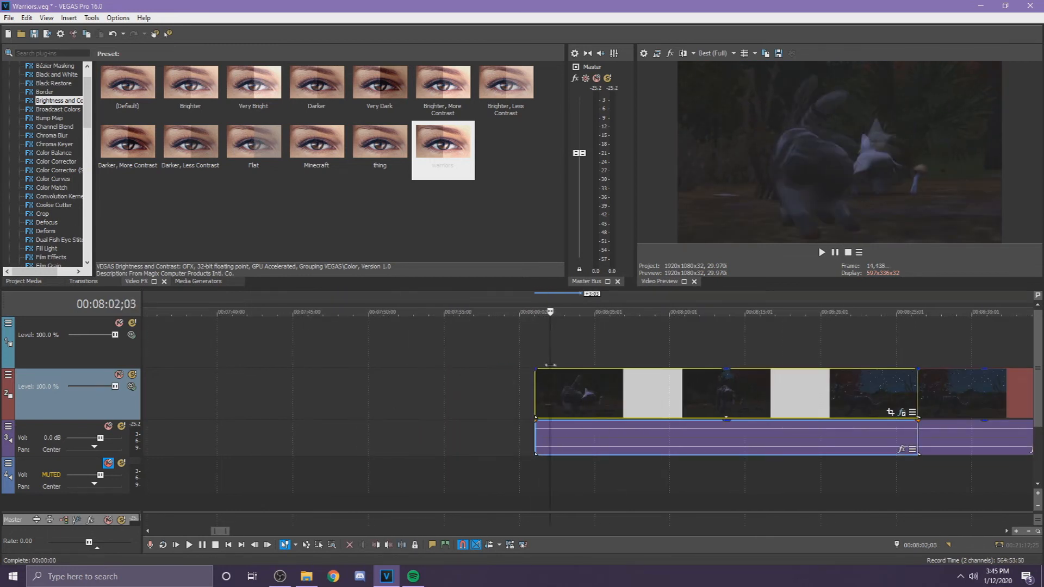
left_click_drag(535, 400, 575, 352)
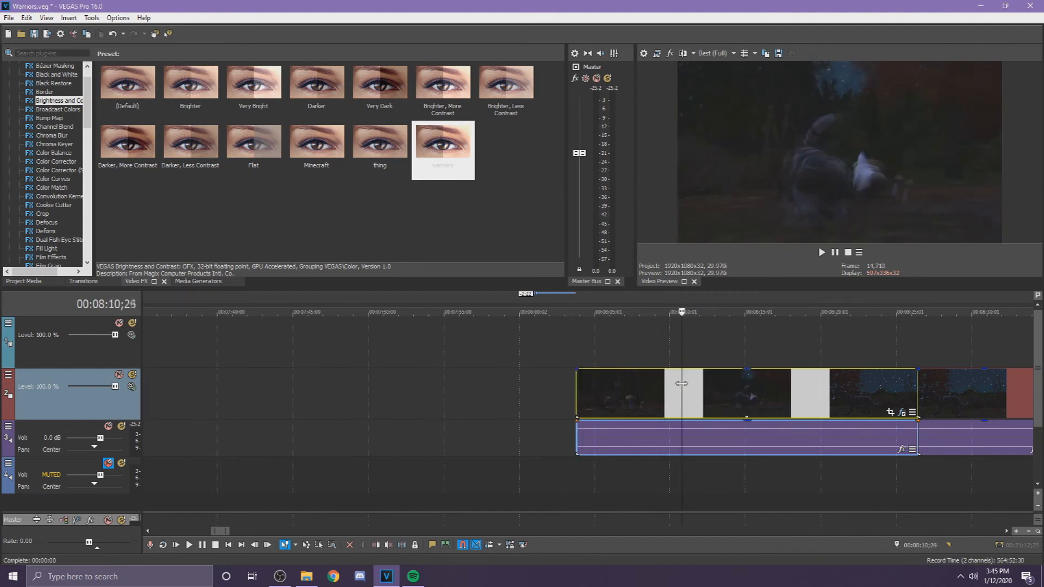
Step: Split the front section at about 00:08:11 and append the part before the cut to the assembled clips
key("s")
scroll(679, 383, "down", 3)
left_click_drag(578, 389, 342, 389)
Step: Trim the remaining section's start to 00:08:11;08 and split it at about 00:08:16
scroll(608, 375, "up", 3)
left_click_drag(582, 367, 591, 391)
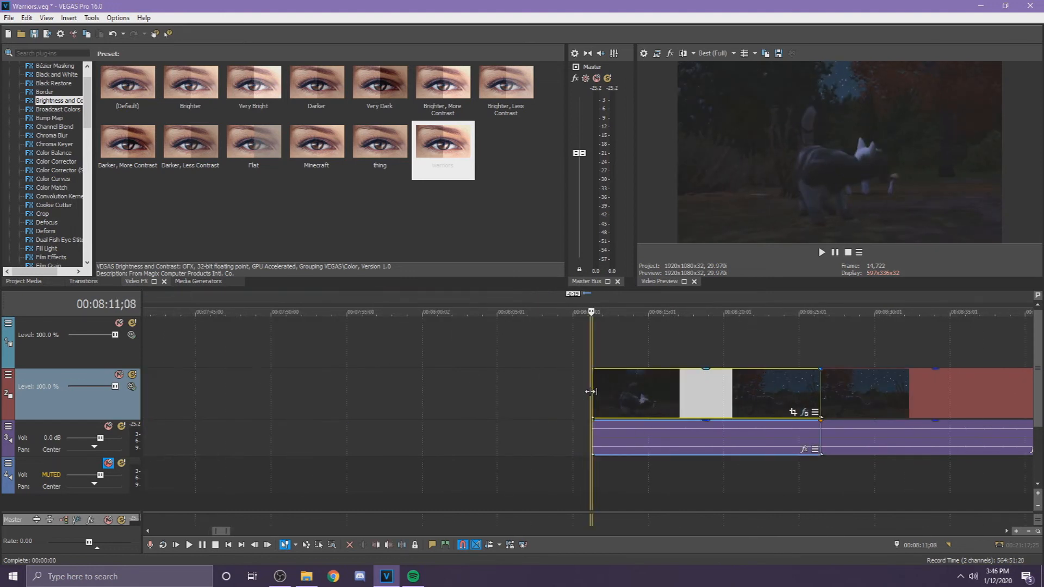
left_click(671, 396)
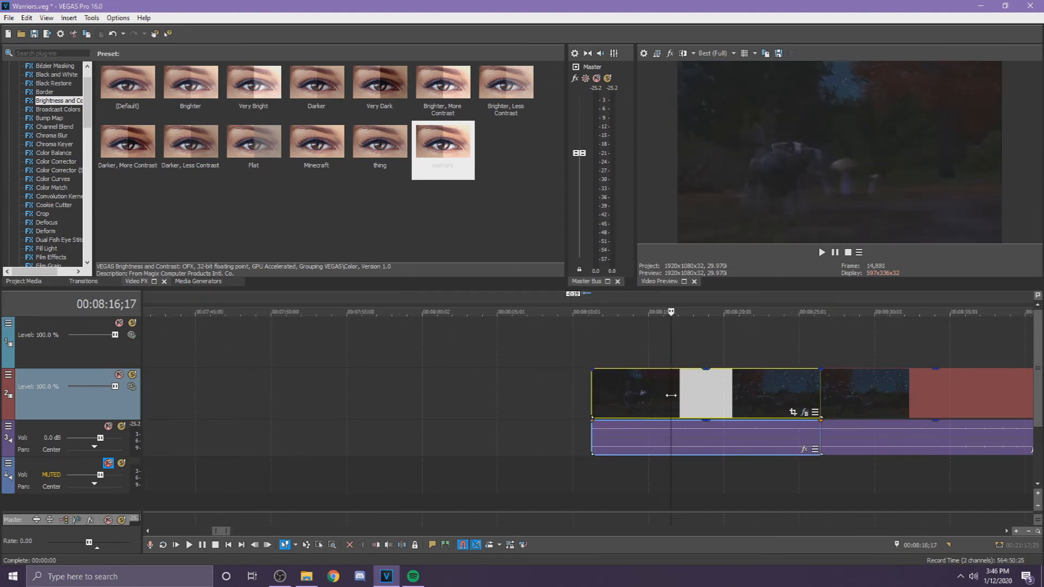
key("s")
left_click(633, 397)
left_click_drag(633, 380, 608, 352)
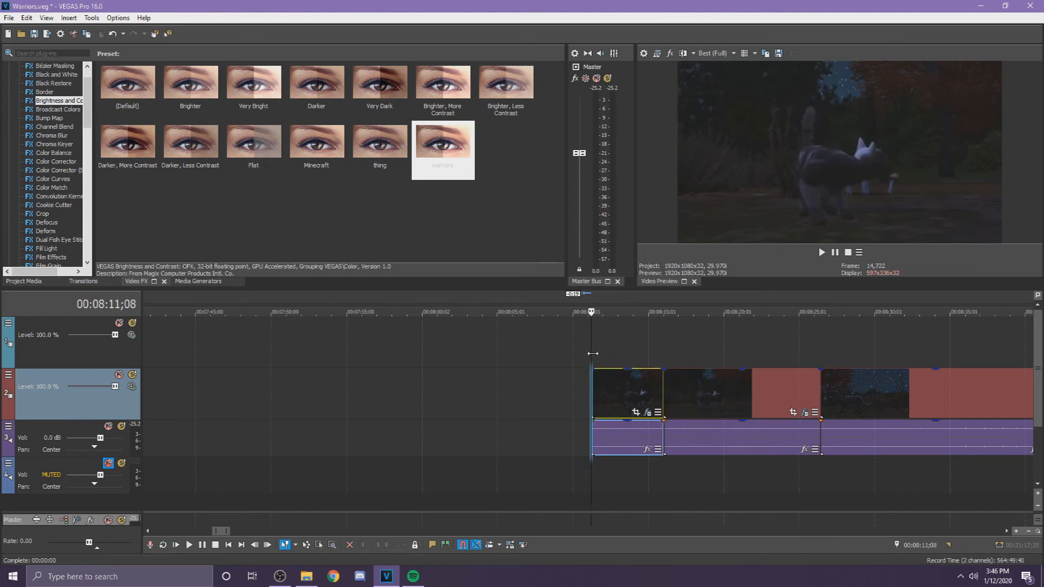
Step: Append the newly cut section to the assembled clips and move the following footage earlier to about 00:06:48
left_click_drag(673, 365, 706, 365)
scroll(572, 383, "down", 4)
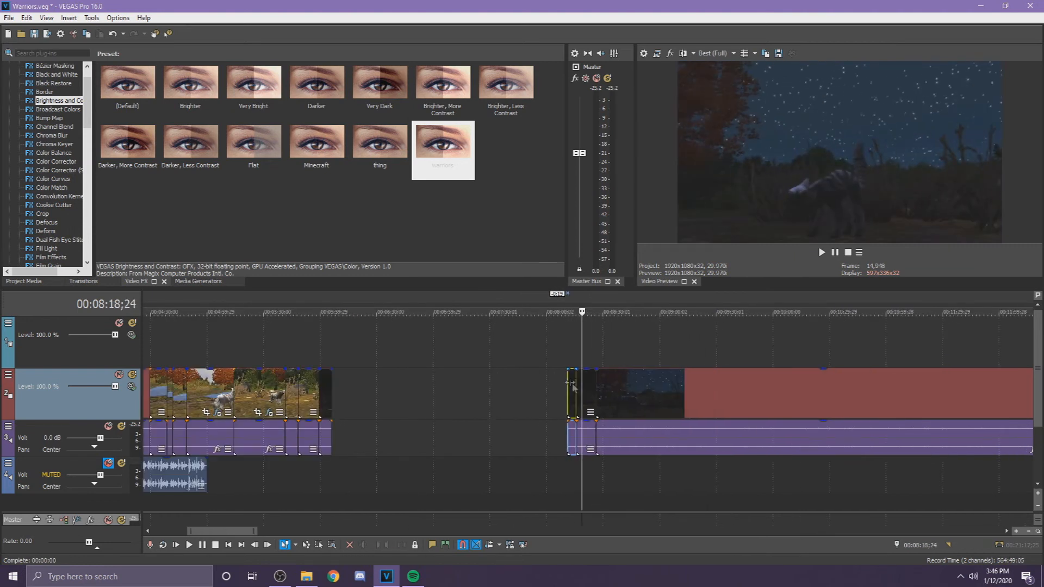
scroll(584, 386, "up", 6)
scroll(583, 386, "down", 5)
left_click_drag(584, 387, 363, 386)
left_click(356, 387)
scroll(363, 384, "up", 4)
scroll(739, 380, "down", 3)
left_click_drag(979, 390, 664, 390)
Step: Scrub the night footage to about 00:06:53, split it there, and delete the section before the cut
scroll(665, 389, "up", 5)
left_click_drag(582, 369, 720, 369)
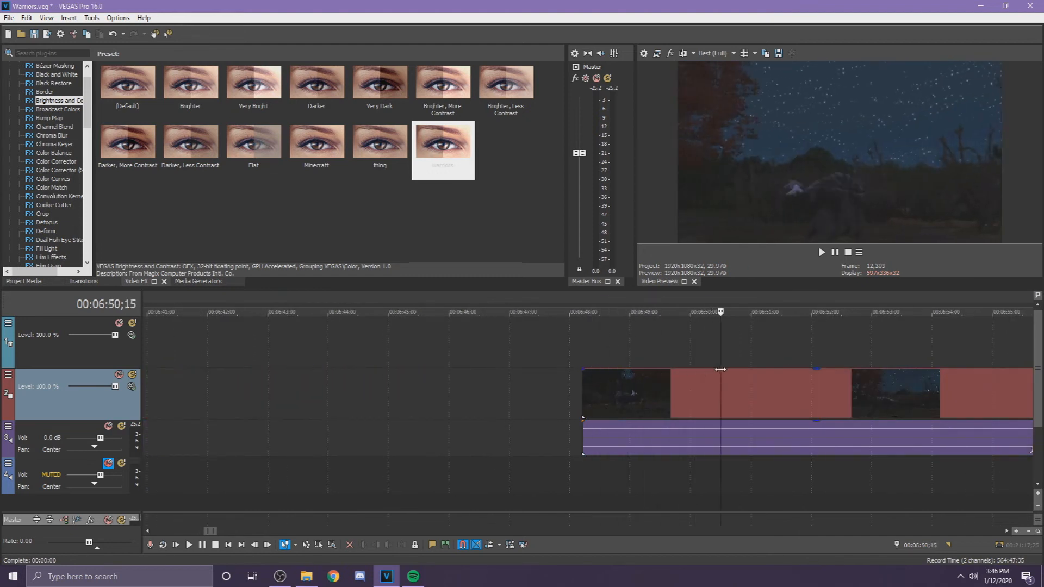
left_click_drag(801, 385, 909, 385)
left_click_drag(1015, 392, 888, 408)
mouse_move(810, 413)
left_mouse_down()
mouse_move(756, 415)
mouse_move(792, 415)
left_mouse_up()
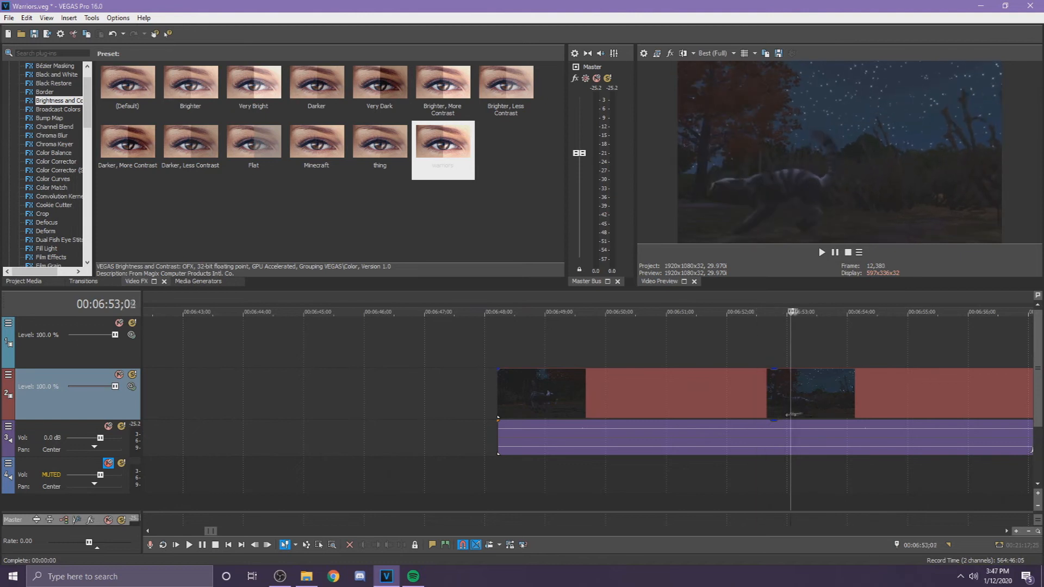
key("s")
left_click(710, 394)
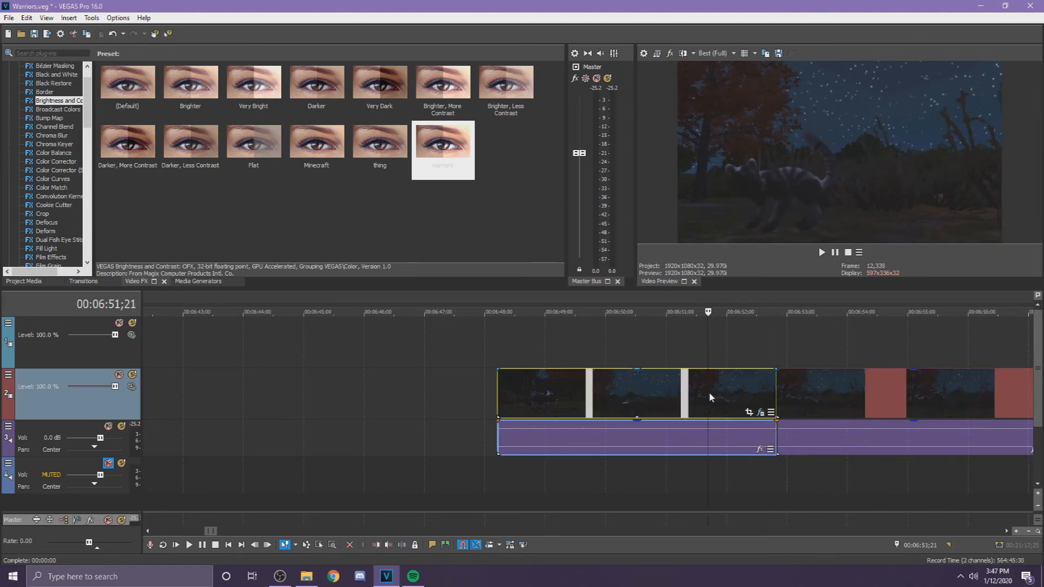
key("Delete")
Step: Append the next short section to the assembled clips and move the remaining recording earlier to about 00:06:35
scroll(711, 396, "down", 2)
left_click_drag(648, 412, 284, 414)
left_click(238, 386)
scroll(237, 386, "up", 2)
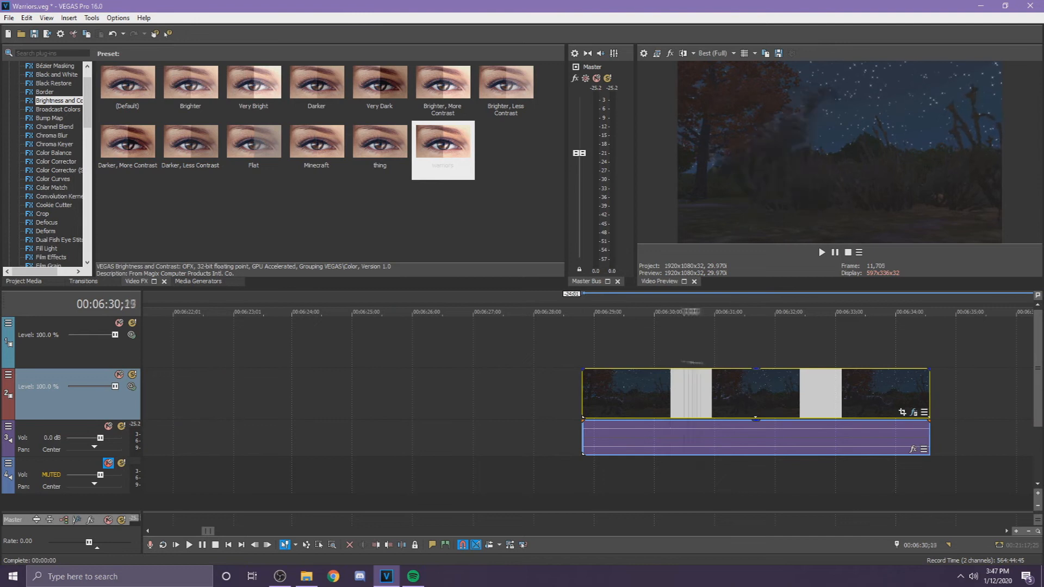
left_click(931, 393)
left_click(936, 394)
scroll(936, 394, "down", 4)
left_click_drag(567, 399, 477, 399)
left_click_drag(787, 396, 648, 396)
scroll(648, 397, "down", 3)
scroll(648, 396, "up", 6)
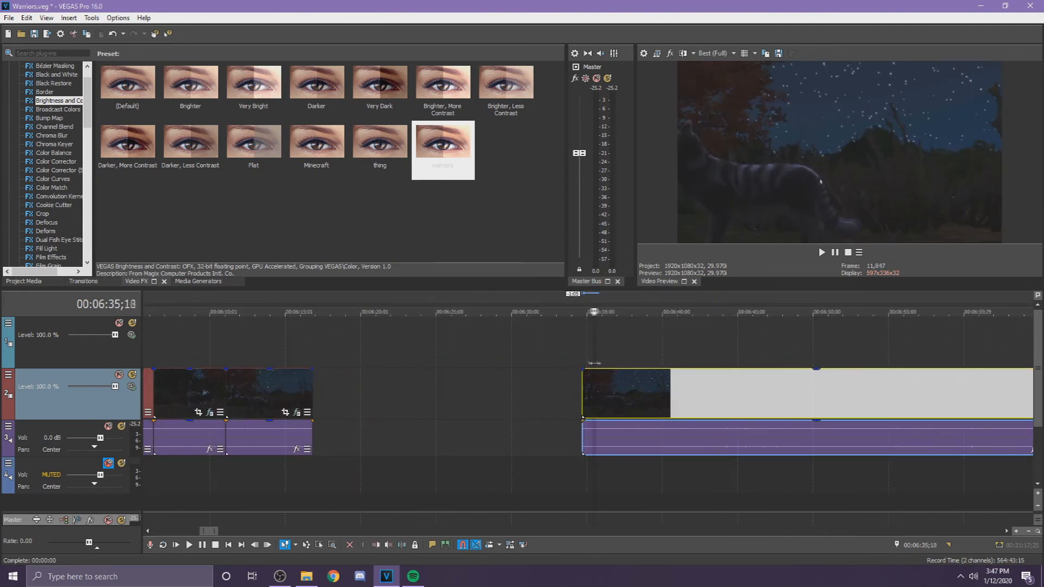
Step: Scrub the recording to about 00:06:53;13, split it there, and delete the section before the cut
left_click(673, 376)
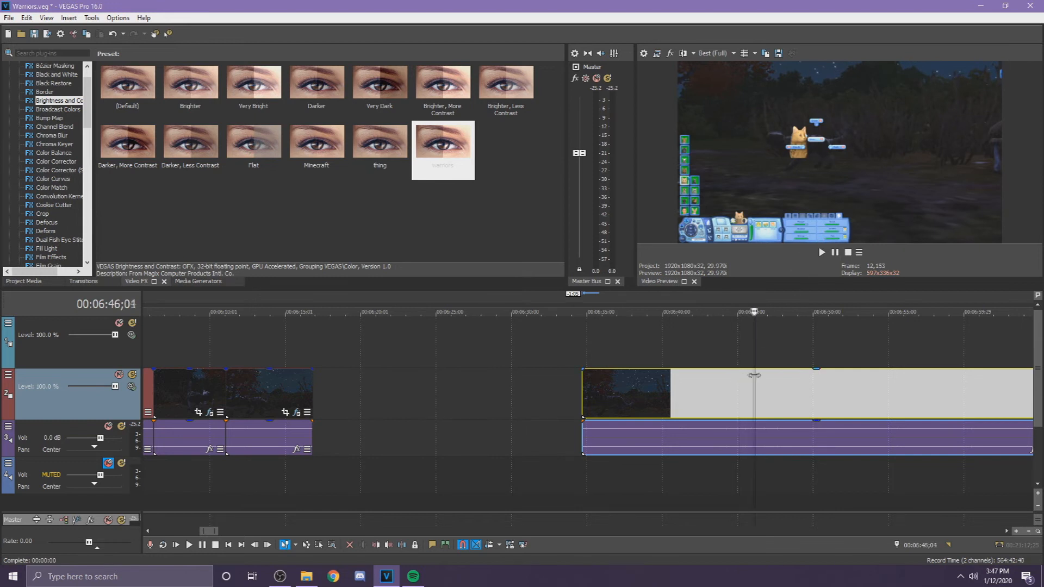
left_click_drag(842, 370, 869, 372)
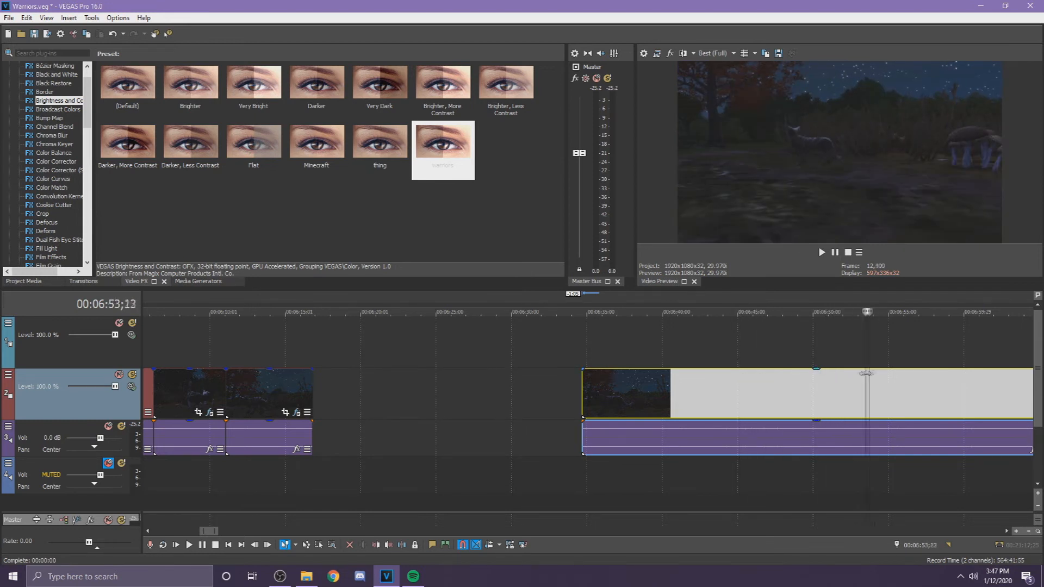
key("s")
left_click(758, 390)
key("Delete")
Step: Move the remaining recording earlier, trim its start to 00:06:39;25 in two passes, and save the project
scroll(751, 391, "down", 5)
left_click_drag(750, 393, 709, 392)
left_click(556, 381)
scroll(598, 381, "up", 5)
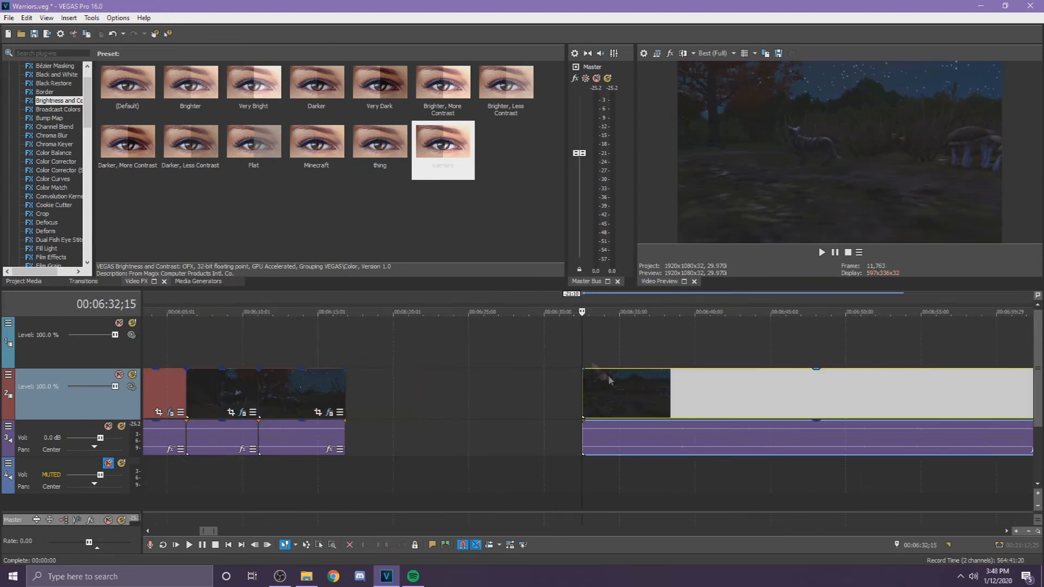
left_click_drag(630, 368, 693, 375)
left_click_drag(583, 394, 689, 386)
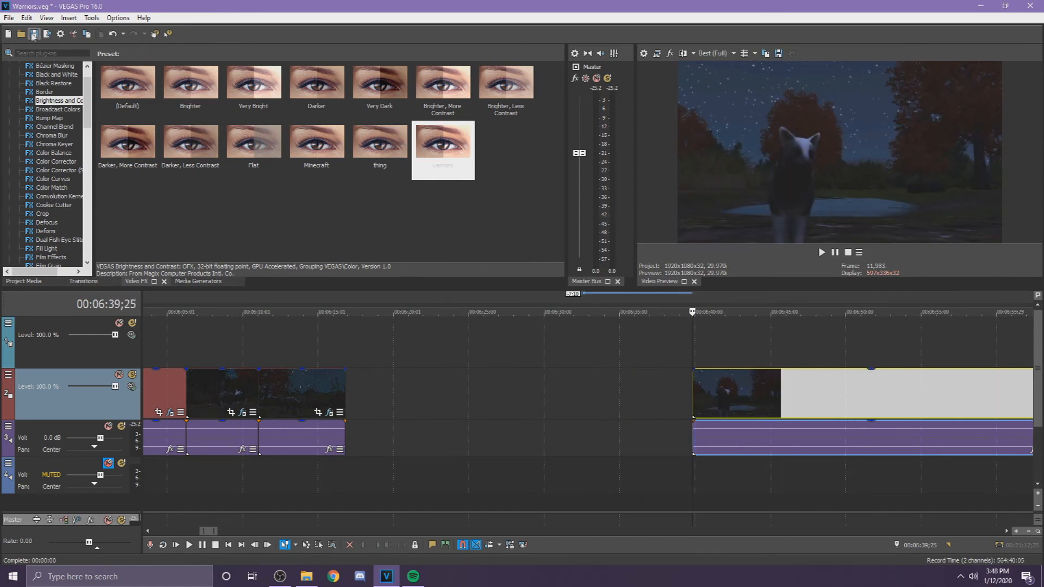
left_click_drag(750, 410, 648, 426)
left_click_drag(610, 427, 690, 392)
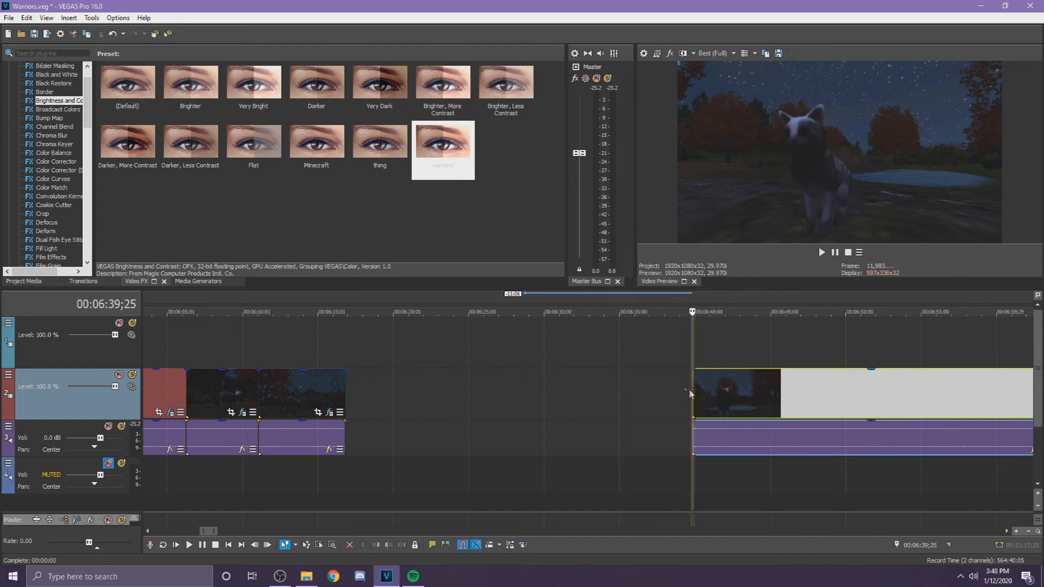
Step: Slide the recording earlier, split it at 00:06:39;25, and append the section before the cut to the assembled clips
left_click_drag(765, 404, 375, 421)
key("s")
scroll(613, 427, "down", 5)
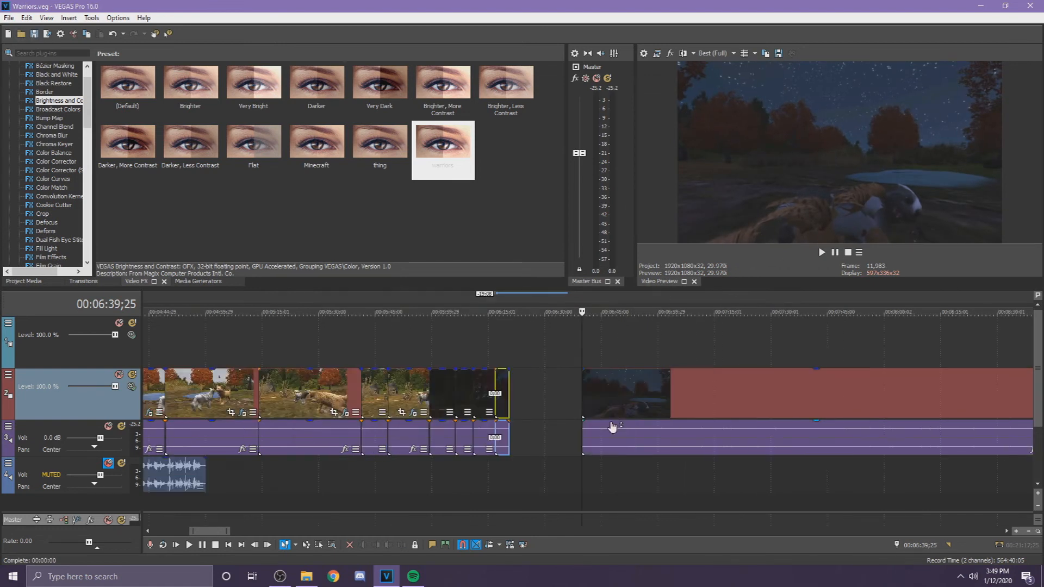
Step: Move the remaining recording earlier and trim its start back to 00:06:39;25
scroll(613, 426, "up", 6)
left_click_drag(814, 403, 564, 417)
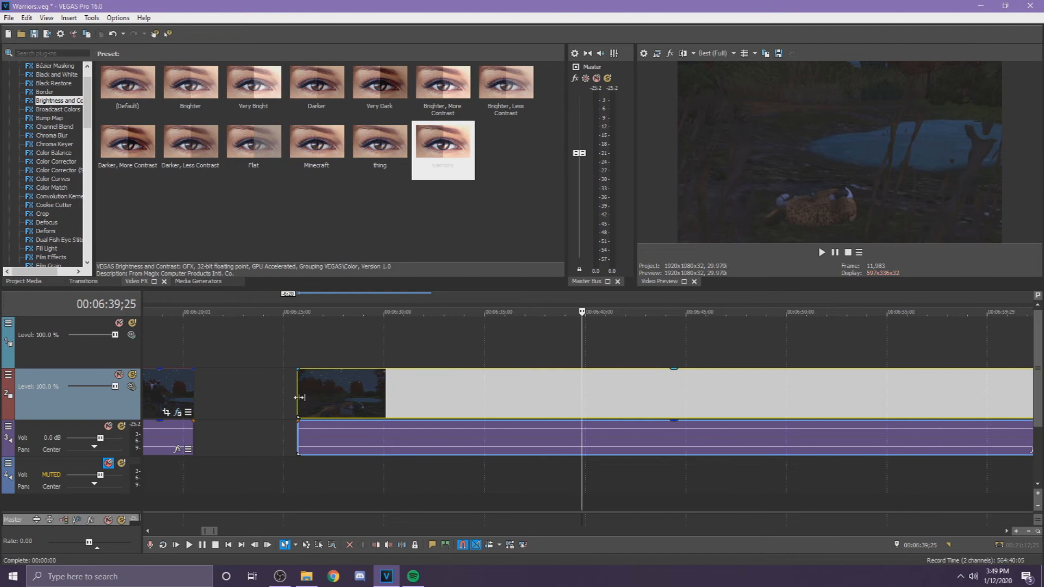
left_click_drag(299, 398, 583, 398)
Step: Shift the trimmed recording earlier, cut it at 00:06:39;25, append the front section to the assembled clips, and save the project
left_click_drag(687, 412, 551, 416)
key("s")
scroll(551, 415, "down", 2)
left_click_drag(551, 416, 428, 415)
key("ctrl+s")
Step: Shift the recording earlier, split it at about 00:06:59, and delete the section before the cut
scroll(657, 417, "up", 1)
left_click_drag(642, 407, 580, 398)
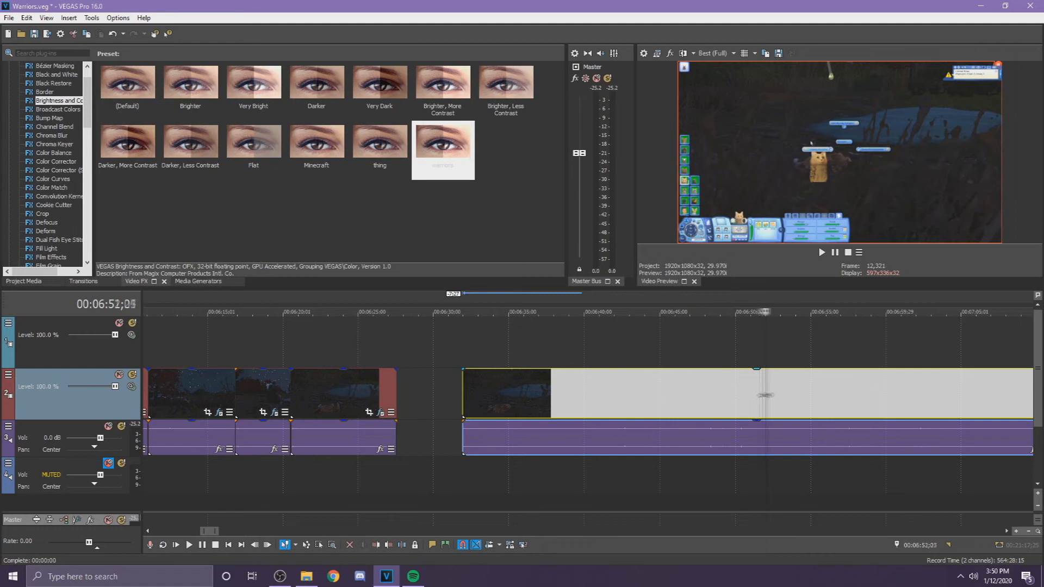
left_click(864, 382)
left_click(901, 393)
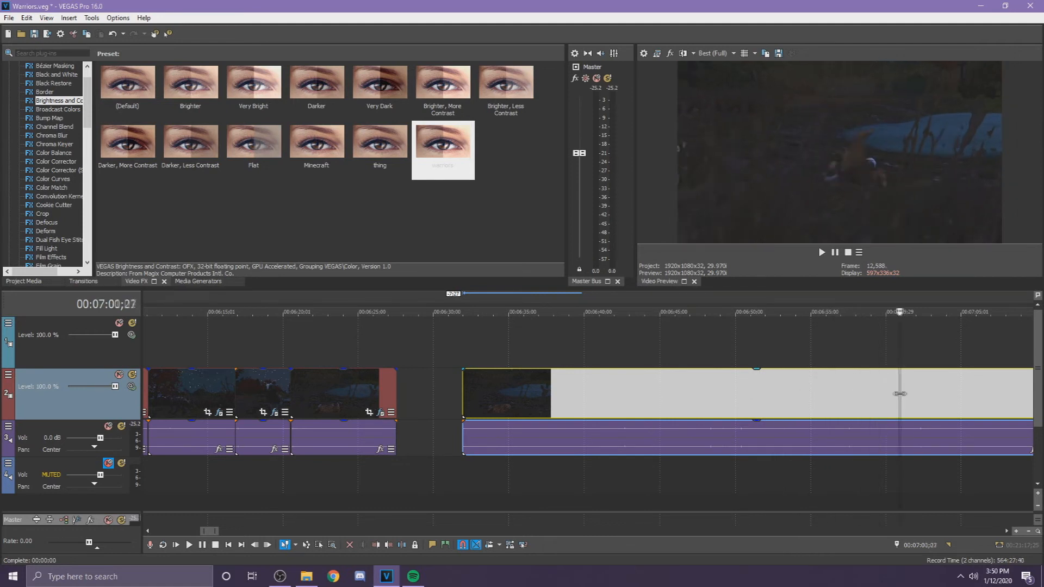
left_click(890, 415)
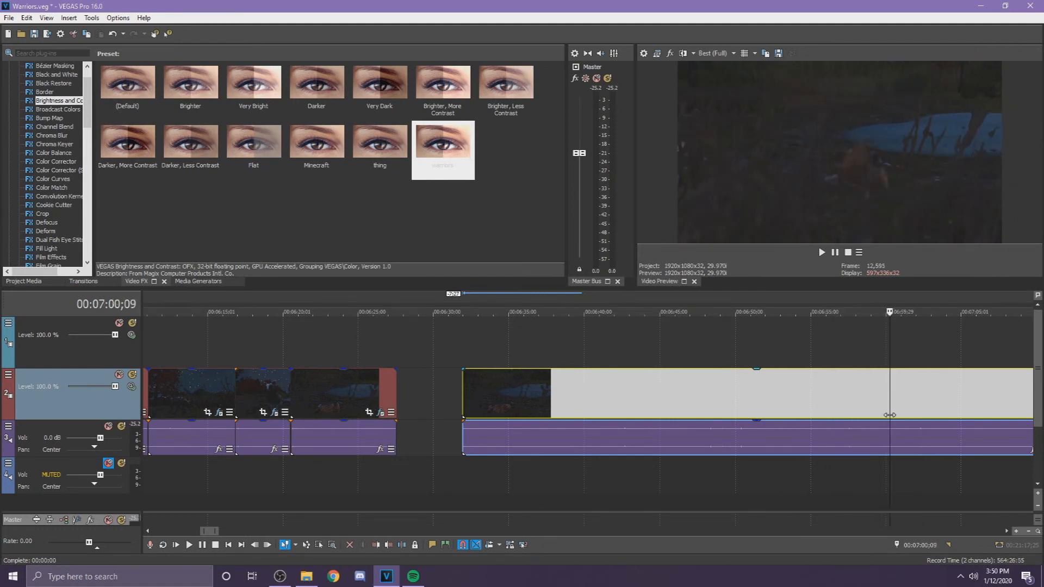
left_click(874, 410)
key("s")
left_click(756, 412)
key("Delete")
Step: Move the remaining recording earlier in two passes so it starts at about 00:06:44
left_click_drag(923, 415, 719, 419)
left_click_drag(839, 407, 627, 408)
mouse_move(458, 381)
left_mouse_down()
mouse_move(750, 376)
mouse_move(658, 398)
mouse_move(447, 397)
left_mouse_up()
scroll(707, 390, "up", 3)
Step: Cut a section ending at 00:06:52;11 from the recording's front, append it to the assembled clips, and save the project
left_click(479, 398)
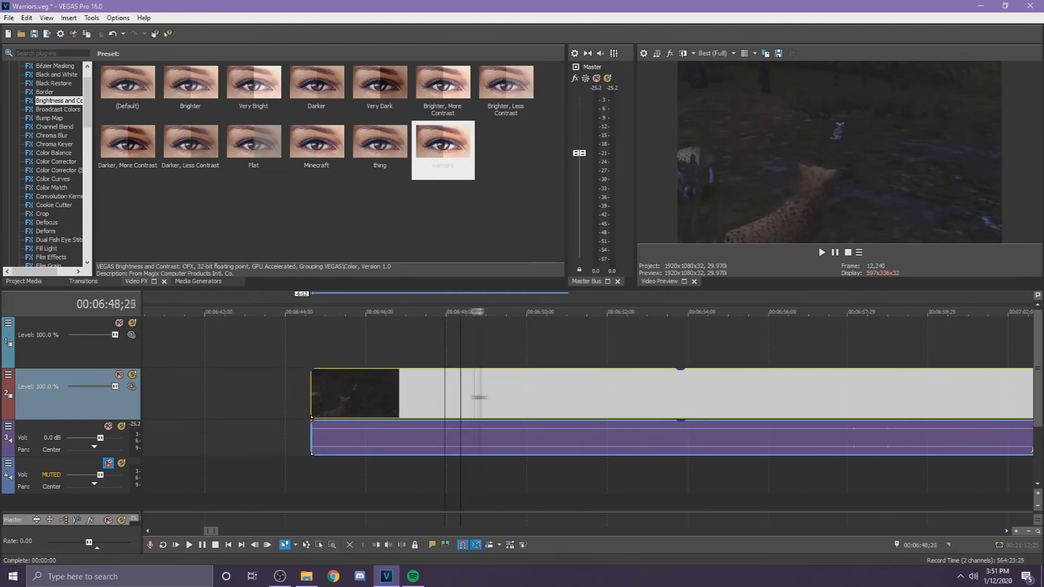
mouse_move(635, 401)
left_mouse_down()
mouse_move(716, 400)
mouse_move(638, 407)
mouse_move(623, 391)
left_mouse_up()
key("s")
left_click(608, 390)
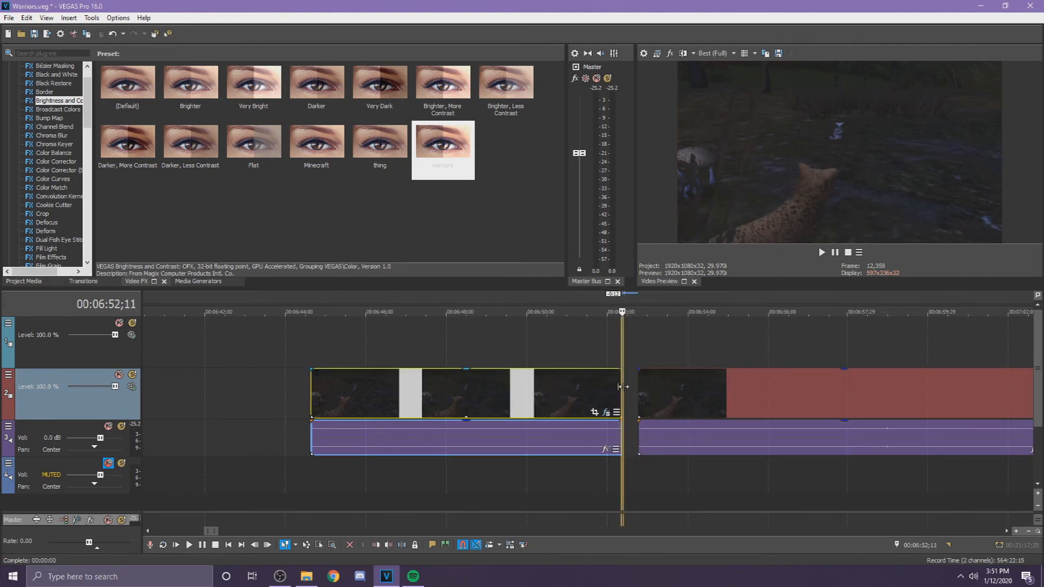
scroll(609, 392, "down", 3)
left_click_drag(549, 394, 377, 395)
key("ctrl+s")
Step: Split the remaining recording at about 00:07:20 and delete the section before the cut
scroll(634, 422, "down", 8)
scroll(609, 411, "up", 12)
left_click(608, 374)
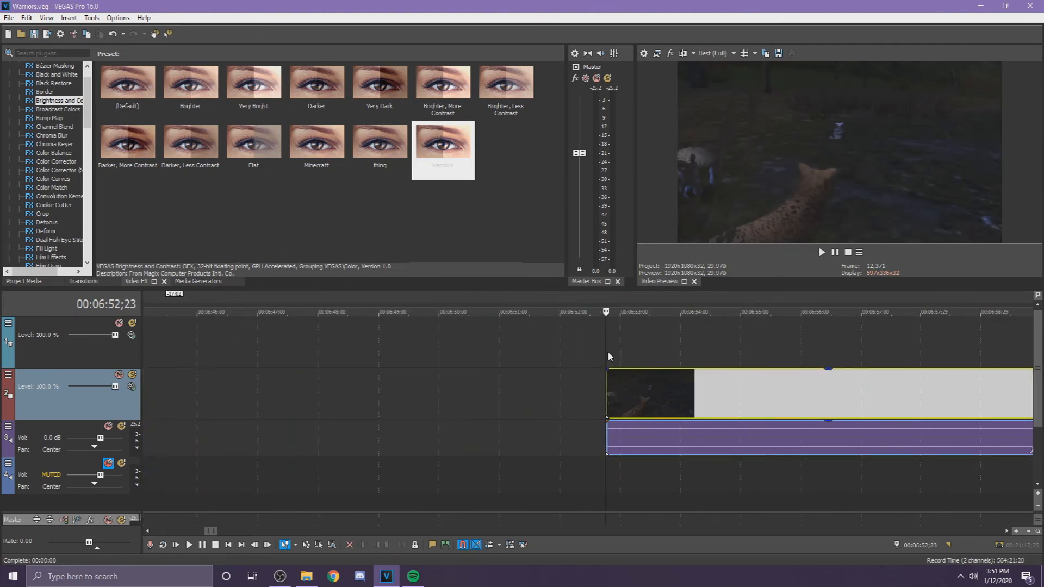
left_click_drag(621, 358, 792, 387)
mouse_move(998, 312)
left_mouse_down()
mouse_move(1030, 311)
mouse_move(1007, 312)
left_mouse_up()
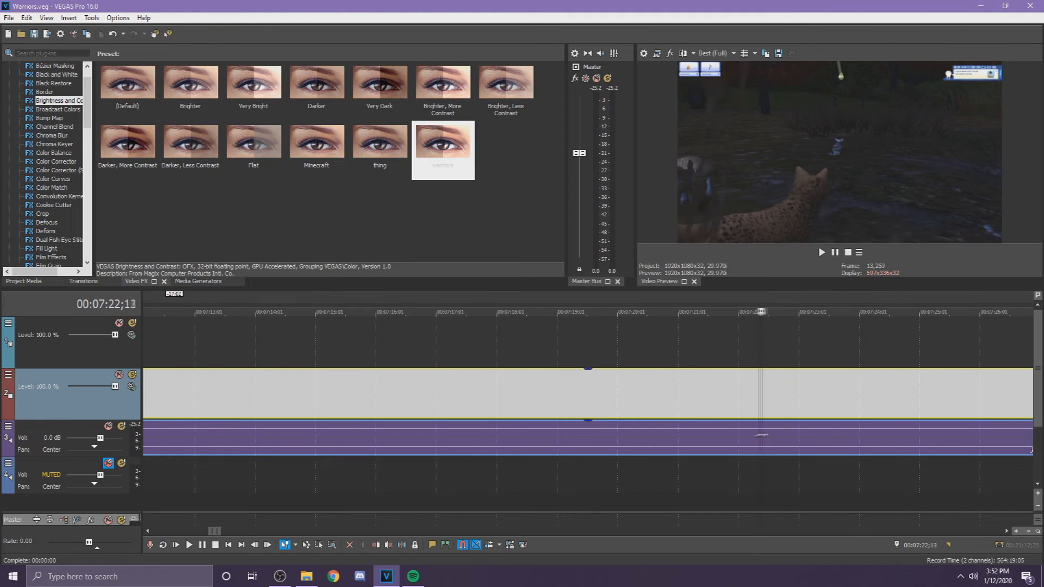
left_click_drag(777, 432, 670, 424)
key("s")
key("Delete")
Step: Trim the start of the remaining recording to about 00:07:32
scroll(669, 403, "down", 8)
scroll(583, 397, "up", 3)
left_click_drag(591, 397, 670, 412)
left_click_drag(566, 394, 664, 394)
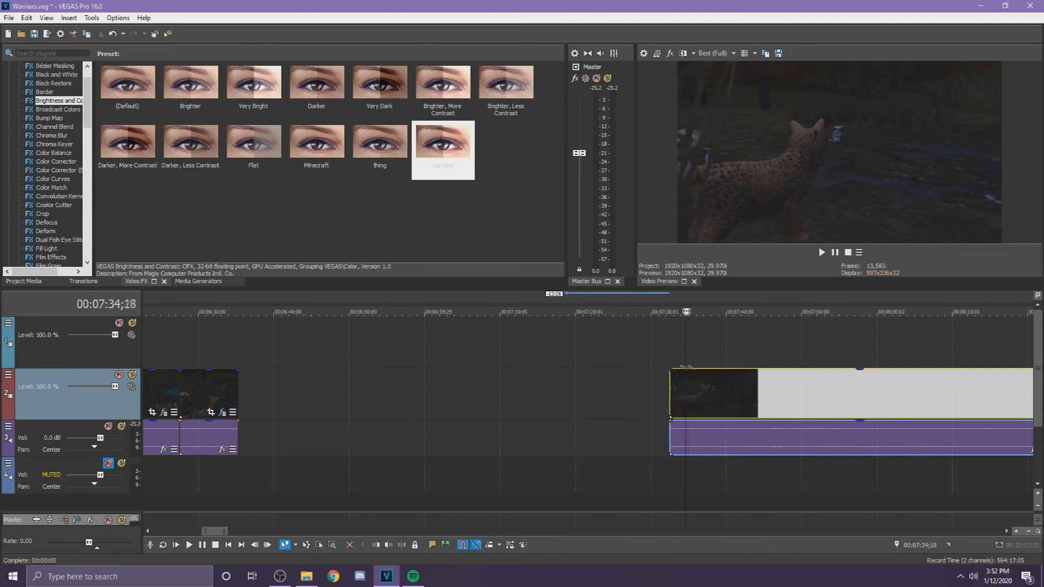
Step: Split the recording after its opening section, append that section to the assembled clips, and save the project
left_click_drag(733, 385, 267, 400)
key("s")
key("ctrl+s")
Step: Slide the remaining recording earlier, trim unwanted footage from its start, and save the project
scroll(674, 428, "down", 5)
scroll(674, 428, "up", 5)
left_click(663, 422)
left_click_drag(662, 422, 357, 397)
left_click_drag(582, 397, 696, 405)
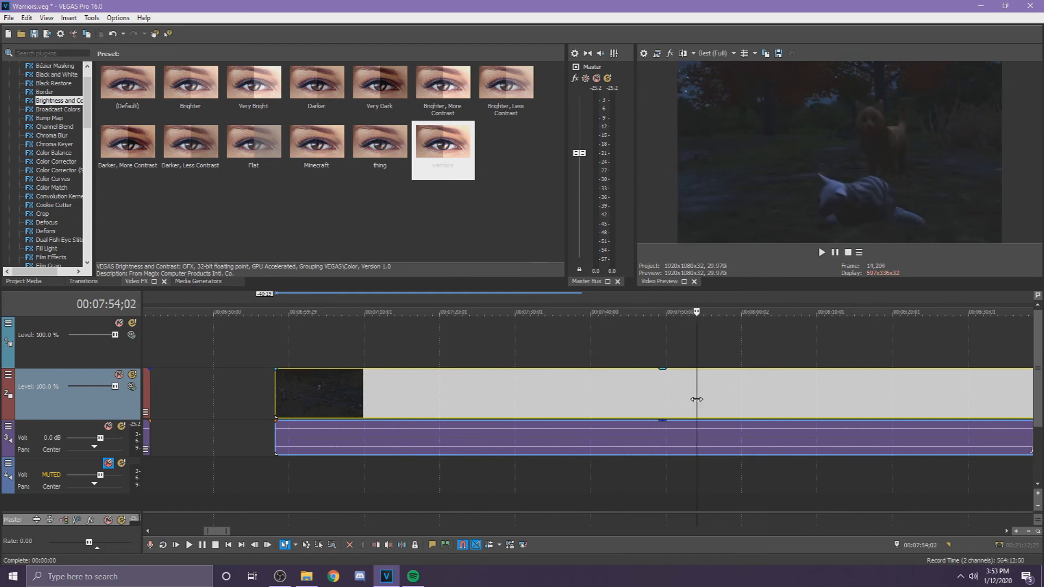
left_click_drag(276, 404, 615, 399)
key("ctrl+s")
Step: Reposition the remaining recording so that it starts at about 00:07:54
scroll(313, 347, "down", 4)
scroll(313, 347, "up", 4)
left_click_drag(710, 408, 582, 397)
left_click_drag(881, 400, 829, 340)
left_click_drag(639, 363, 671, 424)
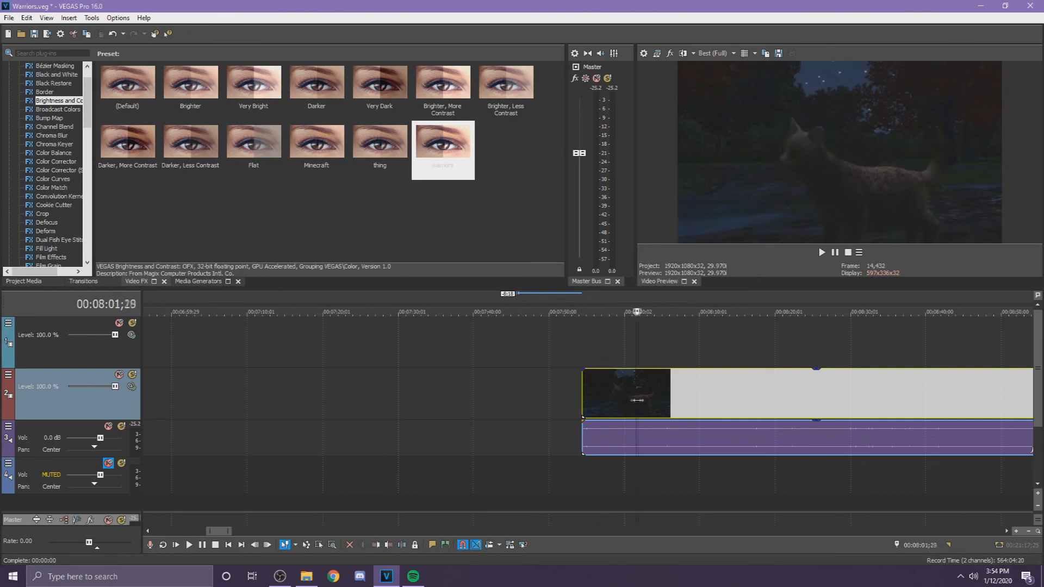
Step: Split the recording at 00:08:06;06 and append the section before the cut to the assembled clips
left_click_drag(665, 402, 671, 402)
key("s")
scroll(671, 402, "down", 5)
left_click_drag(576, 393, 485, 392)
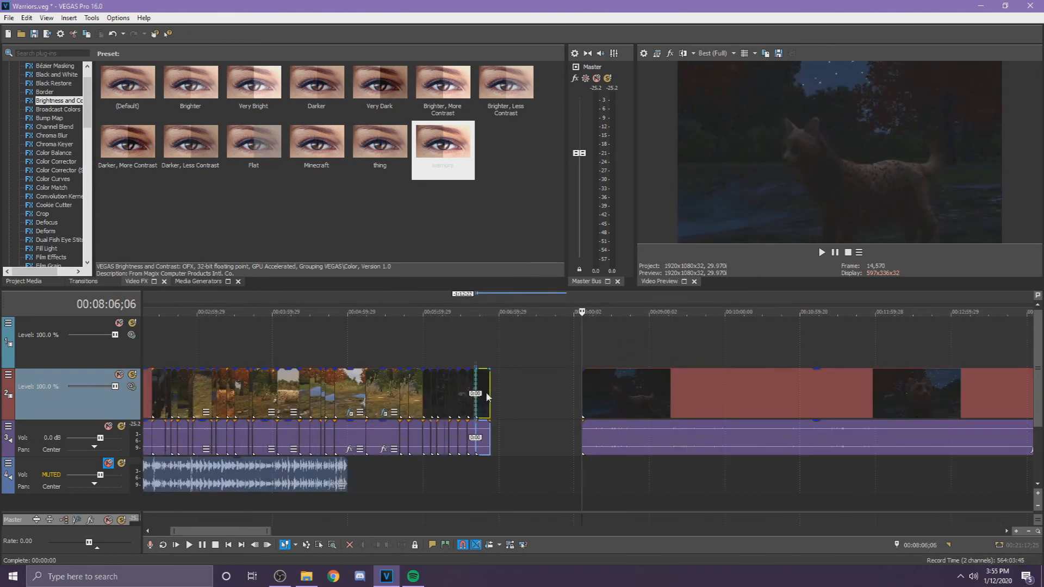
Step: Move the remaining recording earlier, bring its start back to 00:08:06;06, and save the project
scroll(598, 391, "up", 7)
left_click(646, 390)
left_click_drag(646, 385, 531, 380)
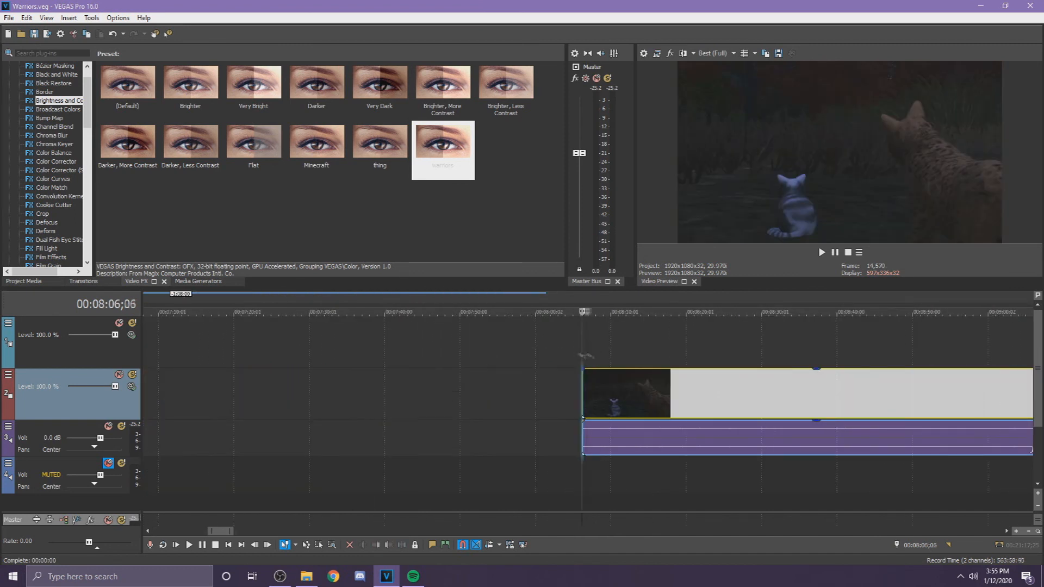
Step: Split the recording at about 00:08:27 and delete the section before the cut
left_click(623, 367)
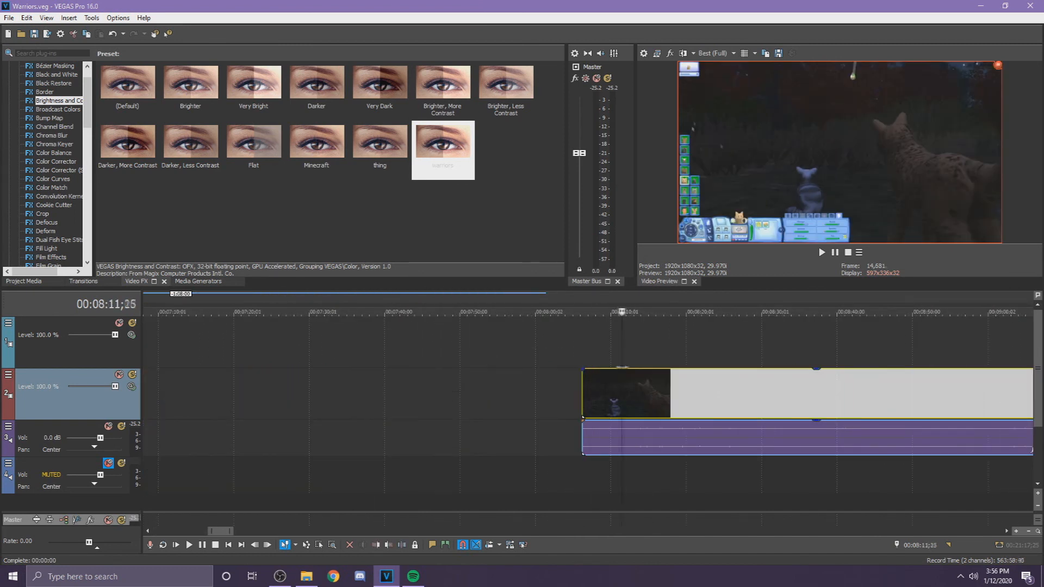
left_click_drag(679, 369, 740, 397)
key("s")
left_click(681, 389)
key("Delete")
Step: Shift the remaining recording earlier, split it at 00:08:19;00, append the front section to the assembled clips, and save the project
scroll(681, 397, "down", 4)
left_click_drag(666, 408, 572, 411)
scroll(651, 415, "up", 3)
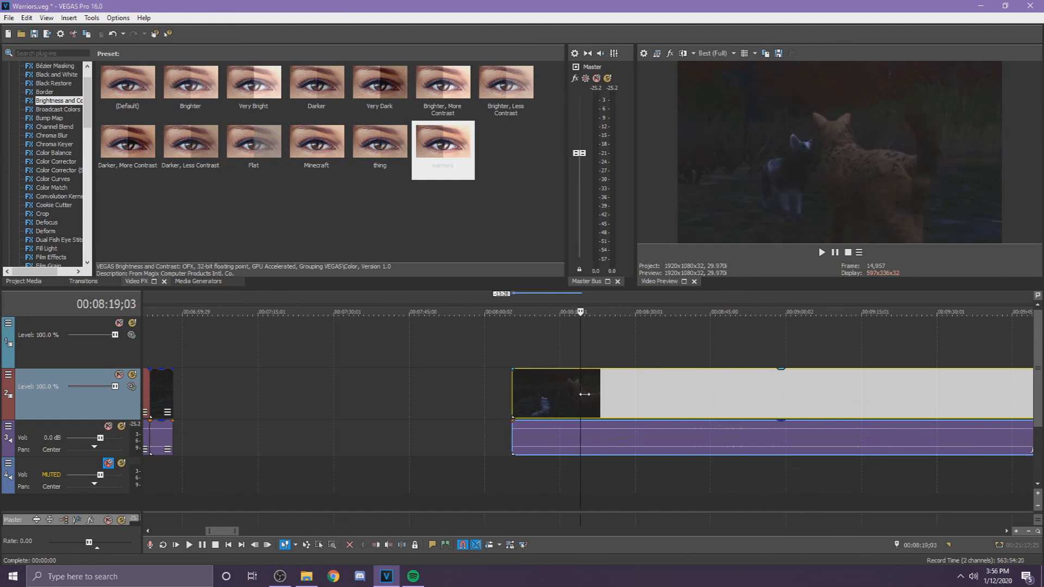
key("ctrl+z")
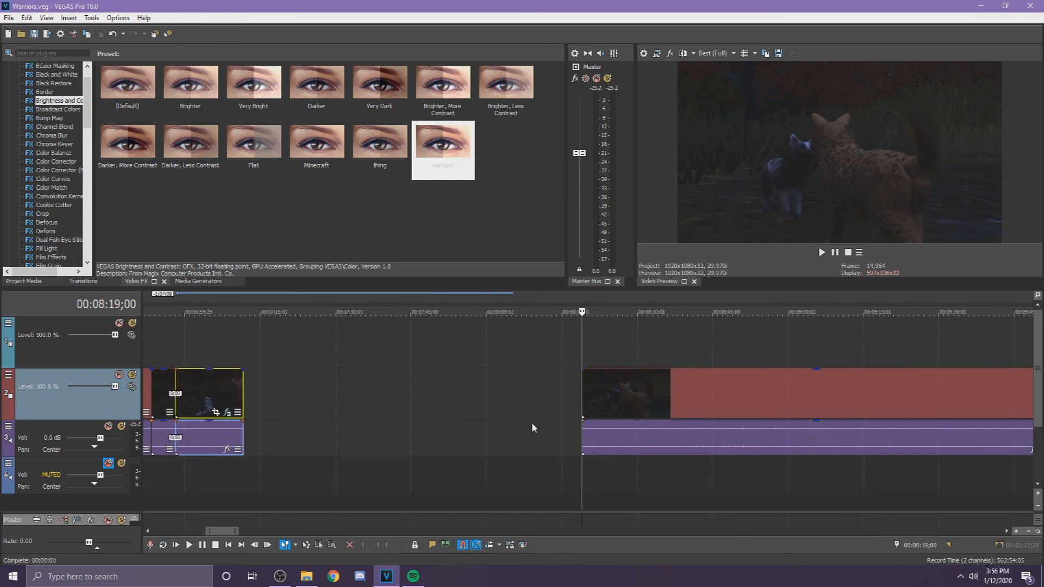
Step: Move the remaining recording earlier and trim its start back to 00:08:19;00
left_click(585, 441)
scroll(582, 449, "up", 5)
left_click_drag(628, 391, 582, 392)
left_click_drag(755, 397, 326, 405)
left_click_drag(153, 396, 582, 396)
Step: Slide the recording earlier twice more, each time trimming its start back to about 00:08:19
left_click_drag(813, 397, 417, 403)
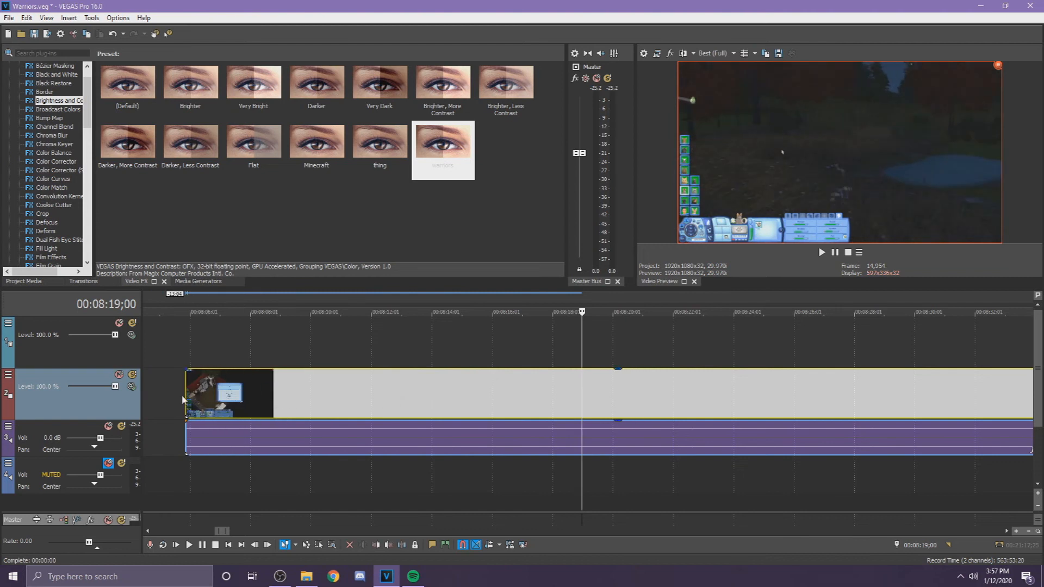
left_click_drag(185, 401, 578, 381)
left_click_drag(642, 381, 515, 393)
left_click_drag(450, 393, 580, 391)
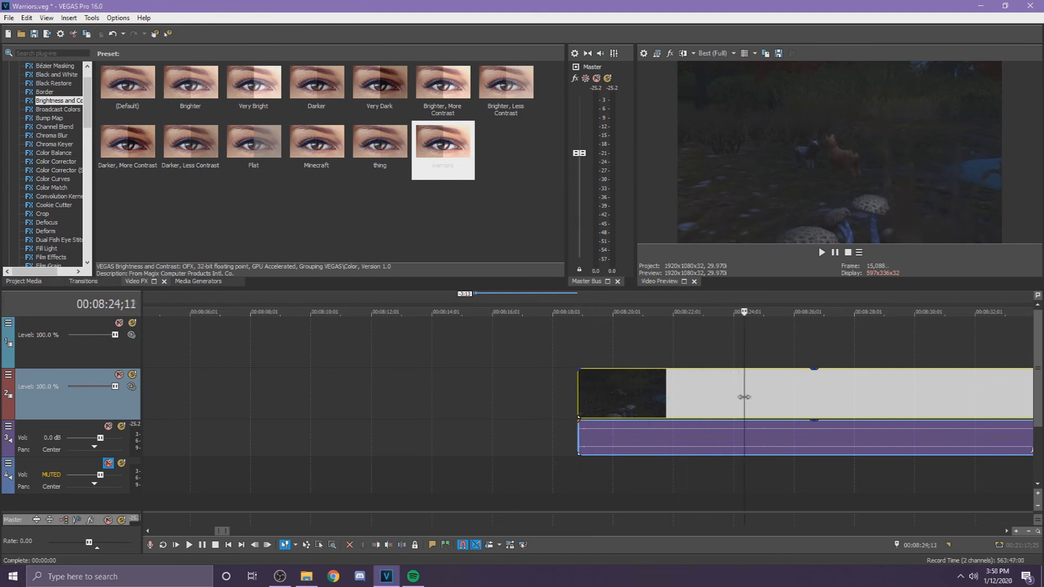
Step: Split the recording at about 00:08:24 and move the usable front footage to the end of the assembled clips
left_click(773, 404)
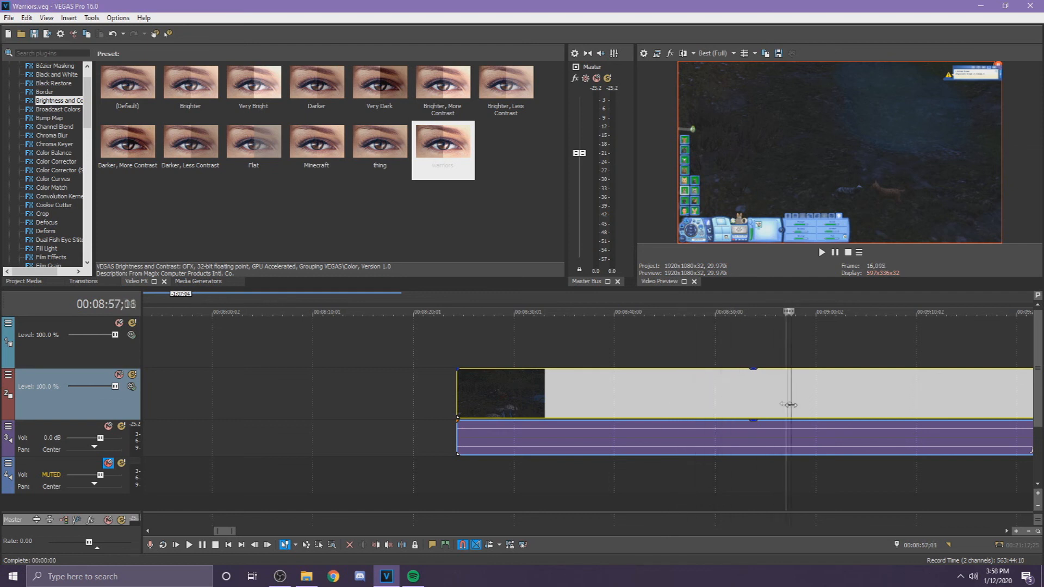
left_click(814, 400)
scroll(915, 411, "down", 3)
left_click(649, 395)
left_click_drag(650, 395, 233, 411)
Step: Split the remaining recording and delete the unwanted section before the cut
key("s")
left_click(624, 405)
key("Delete")
Step: Move the remaining recording earlier, split it again, and delete the section in front of the new cut
key("s")
left_click_drag(740, 402, 524, 421)
left_click_drag(623, 407, 698, 418)
key("s")
left_click(602, 406)
key("Delete")
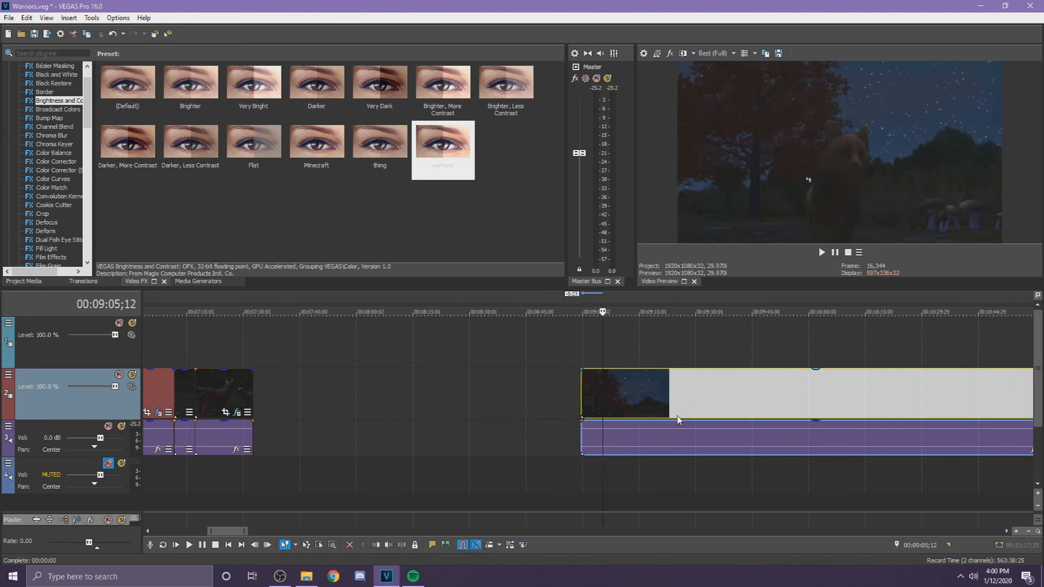
Step: Split the remaining recording at about 00:10:55 and move the section before the cut earlier on the timeline
scroll(678, 421, "down", 3)
left_click(598, 395)
scroll(603, 397, "up", 2)
left_click(460, 396)
left_click(444, 392)
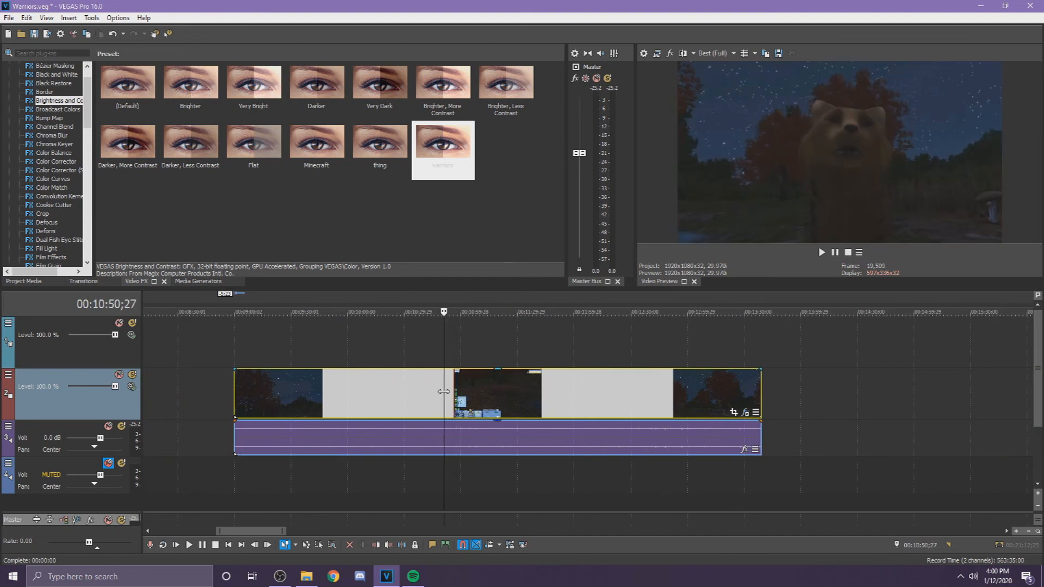
left_click(460, 399)
key("s")
left_click(402, 403)
scroll(402, 403, "down", 2)
left_click_drag(550, 411, 481, 412)
left_click(474, 408)
Step: Split the long section at 00:09:53;24, place its tail directly in front of its start, and save the project
scroll(557, 403, "up", 6)
left_click(756, 409)
left_click(809, 413)
left_click(813, 414)
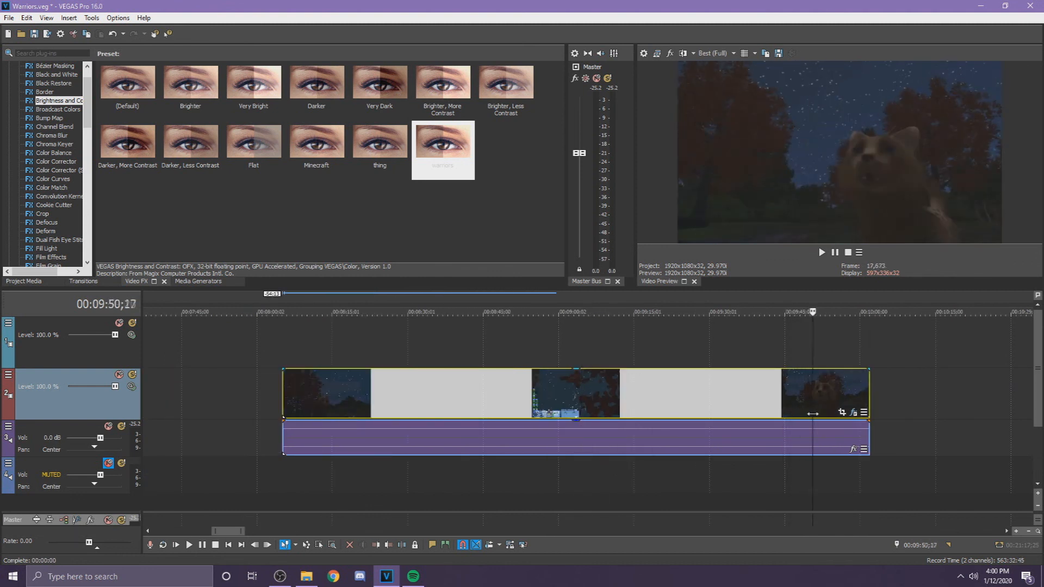
left_click(822, 414)
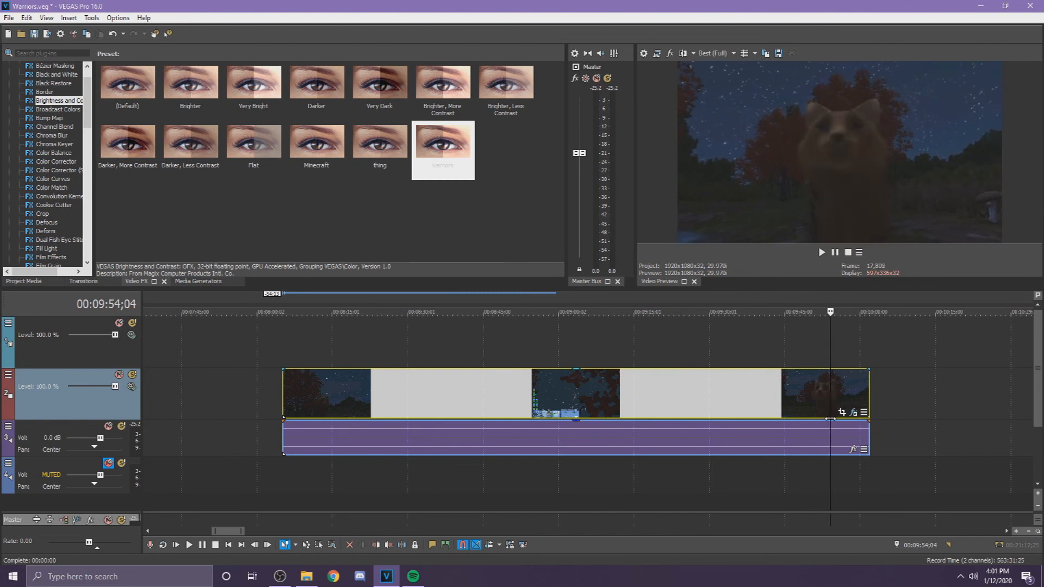
key("s")
left_click_drag(848, 403, 496, 403)
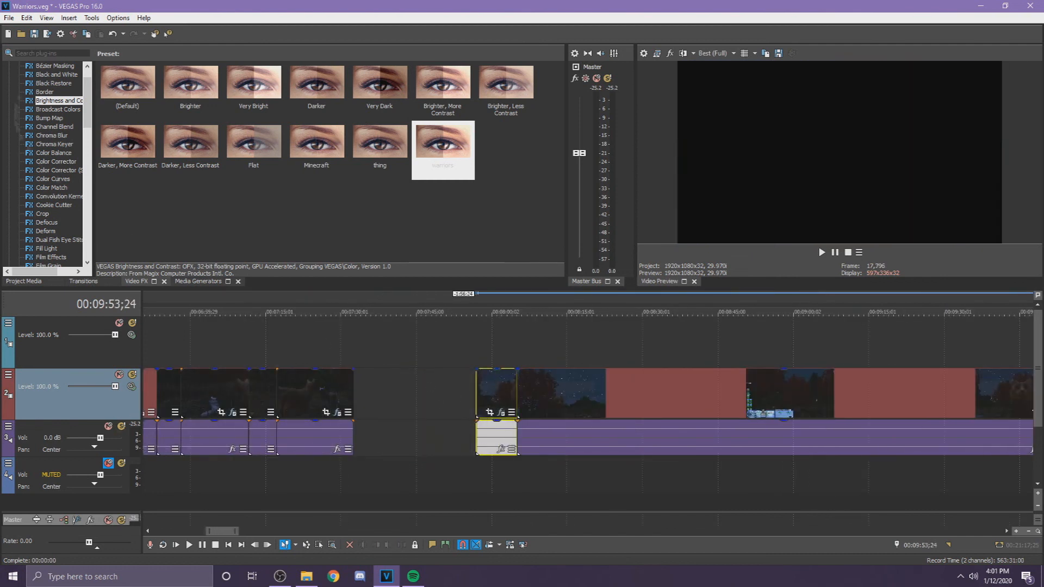
key("ctrl+s")
Step: Play the long section from its start to find the next cut point
scroll(593, 396, "up", 1)
left_click(550, 389)
scroll(580, 389, "up", 5)
left_click(288, 391)
scroll(220, 396, "down", 6)
left_click(349, 386)
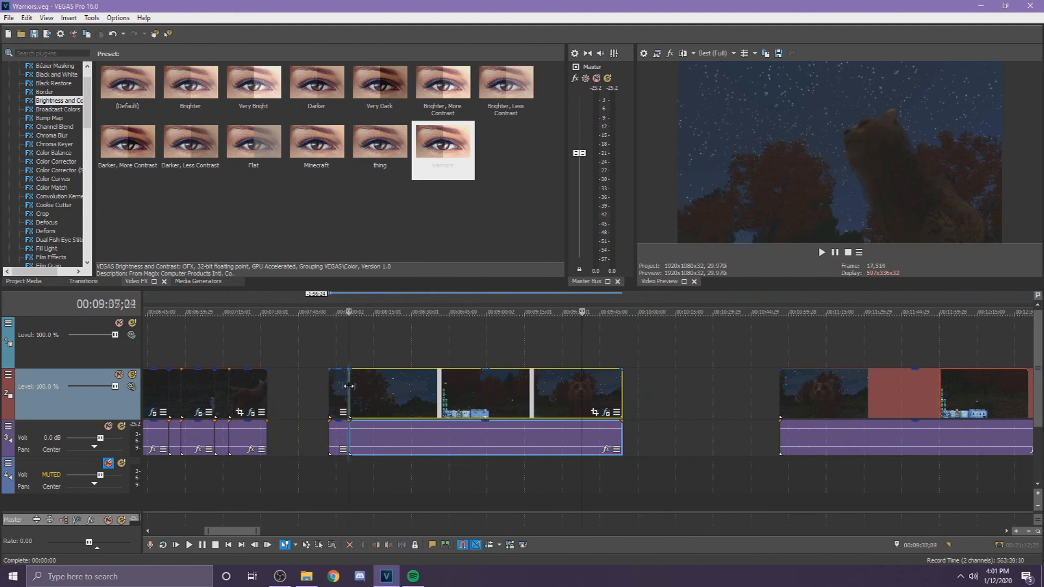
scroll(349, 386, "up", 6)
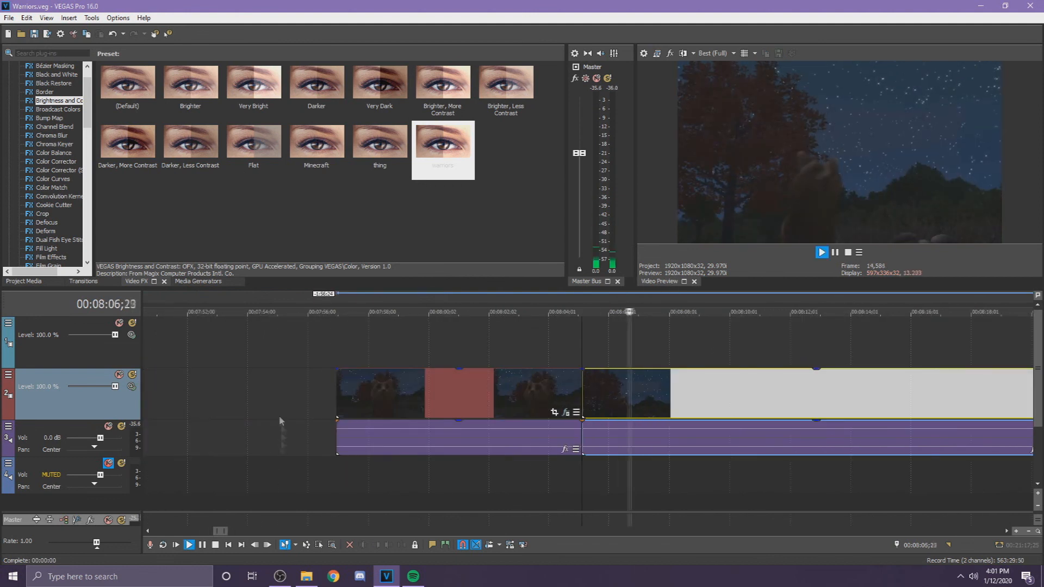
left_click(206, 545)
Step: Split the long section, trim the front piece's end to 00:08:09;27, and append that piece to the assembled clips
key("s")
scroll(515, 388, "up", 2)
left_click(514, 388)
left_click(481, 400)
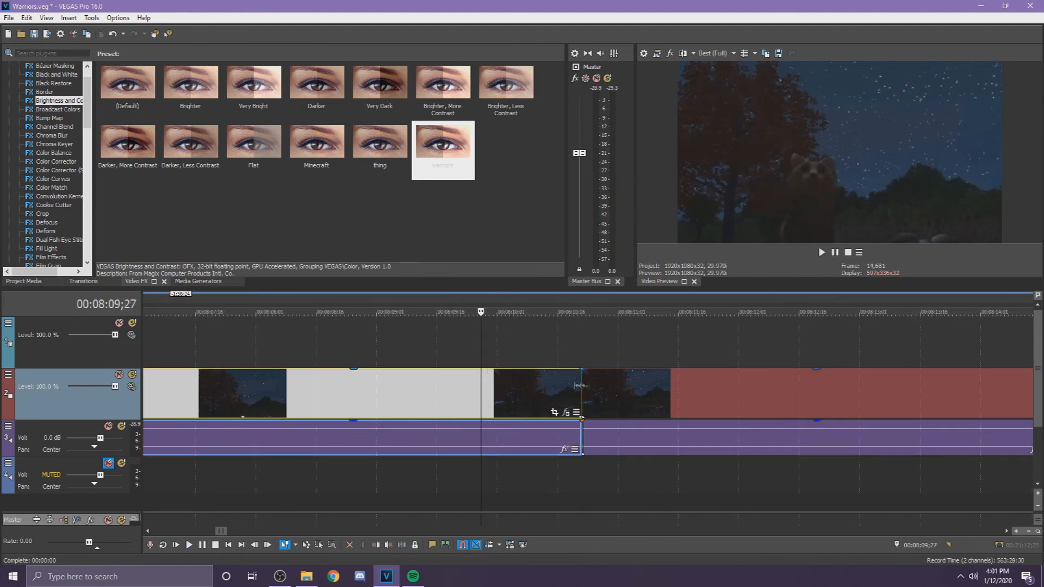
left_click_drag(581, 386, 480, 356)
key("space")
scroll(381, 383, "down", 3)
left_click_drag(547, 393, 554, 392)
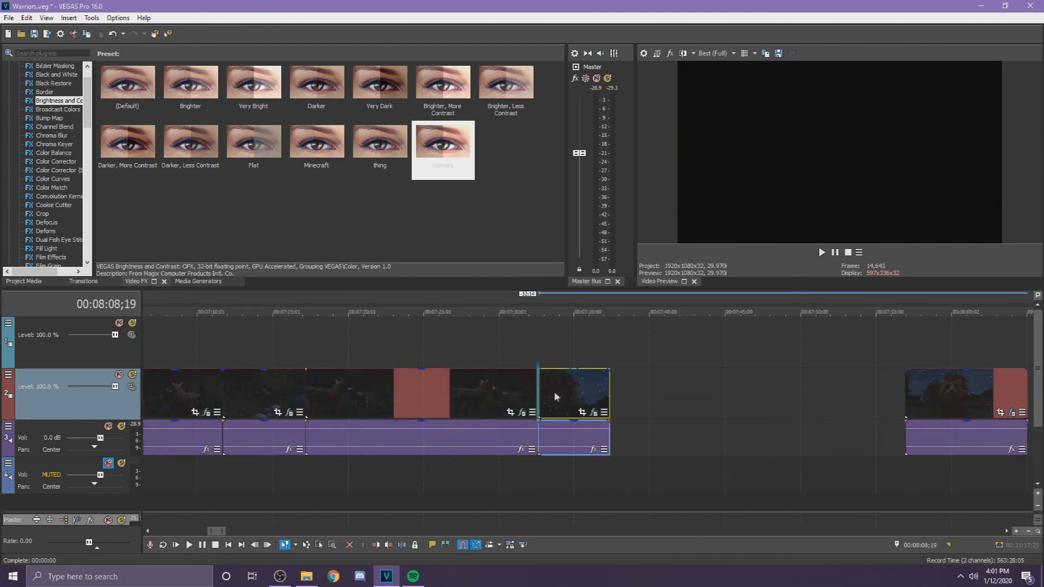
Step: Split the remaining section at about 00:08:13 and delete the footage before the cut
scroll(554, 394, "down", 2)
left_click(593, 389)
scroll(577, 369, "up", 4)
left_click(729, 394)
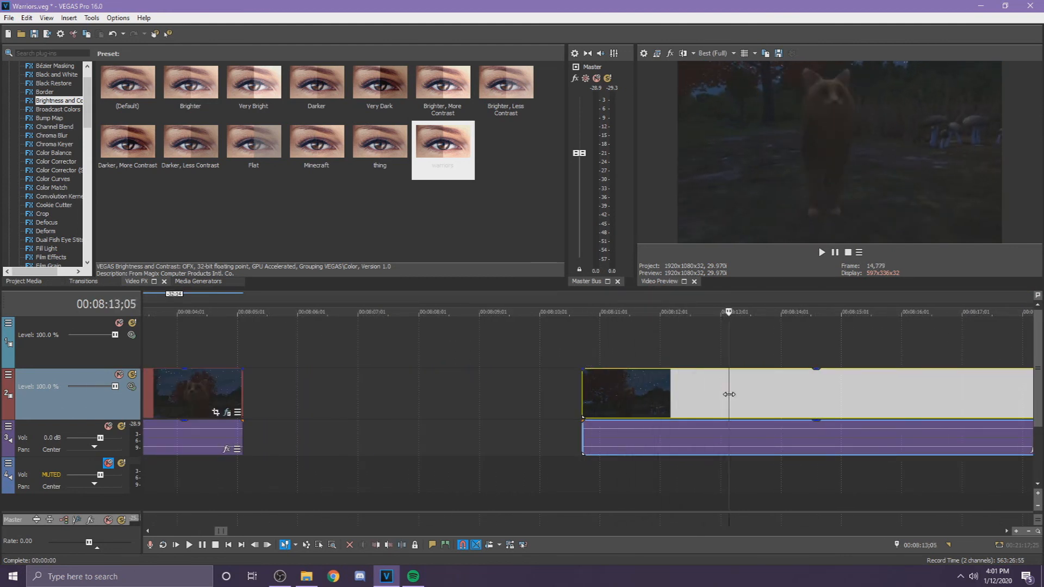
left_click_drag(717, 396, 719, 396)
key("s")
left_click(691, 390)
key("Delete")
Step: Move the remaining section earlier on the timeline and save the project
scroll(680, 389, "up", 2)
left_click_drag(657, 385, 517, 406)
key("ctrl+z")
left_click(525, 406)
left_click_drag(629, 411, 376, 415)
Step: Play the section to find the end of the usable footage and split it at about 00:08:21
left_click(189, 545)
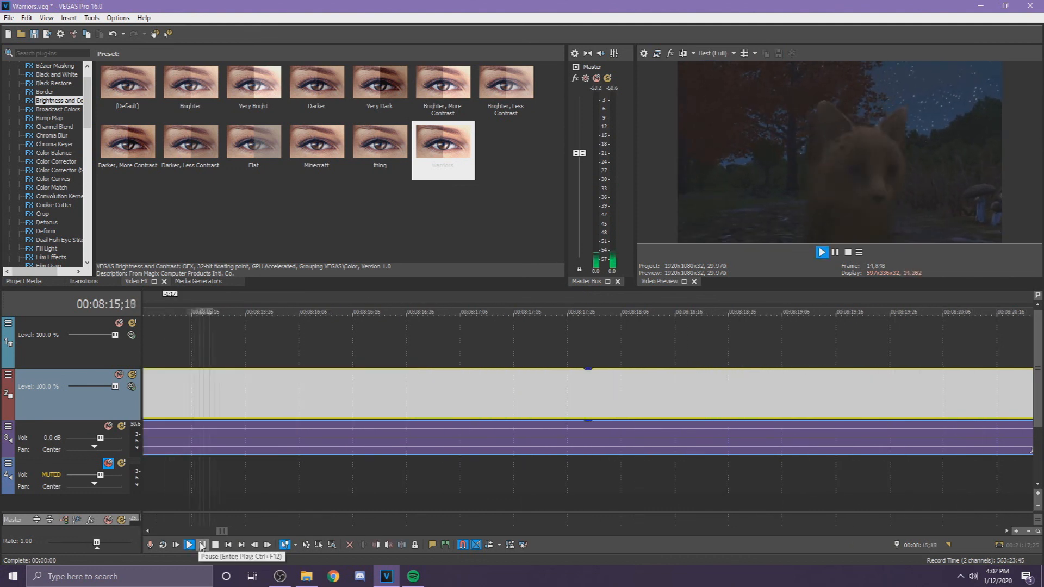
left_click(202, 546)
left_click(296, 413)
left_click_drag(296, 412, 264, 404)
key("s")
Step: Cut the front piece at about 00:08:14 and delete the unwanted footage before the cut
scroll(205, 403, "down", 3)
left_click(371, 386)
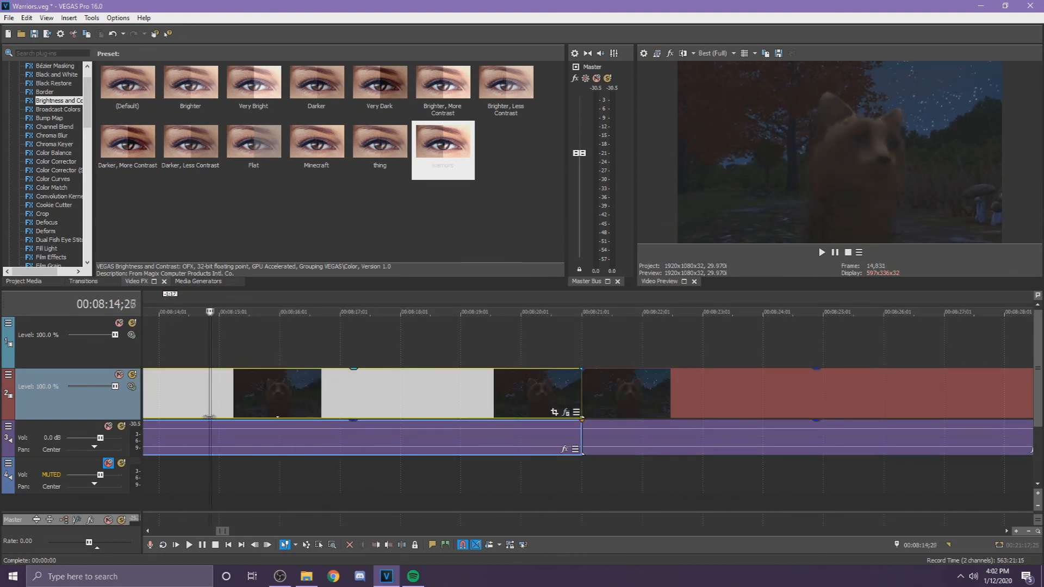
key("s")
left_click(181, 398)
key("Delete")
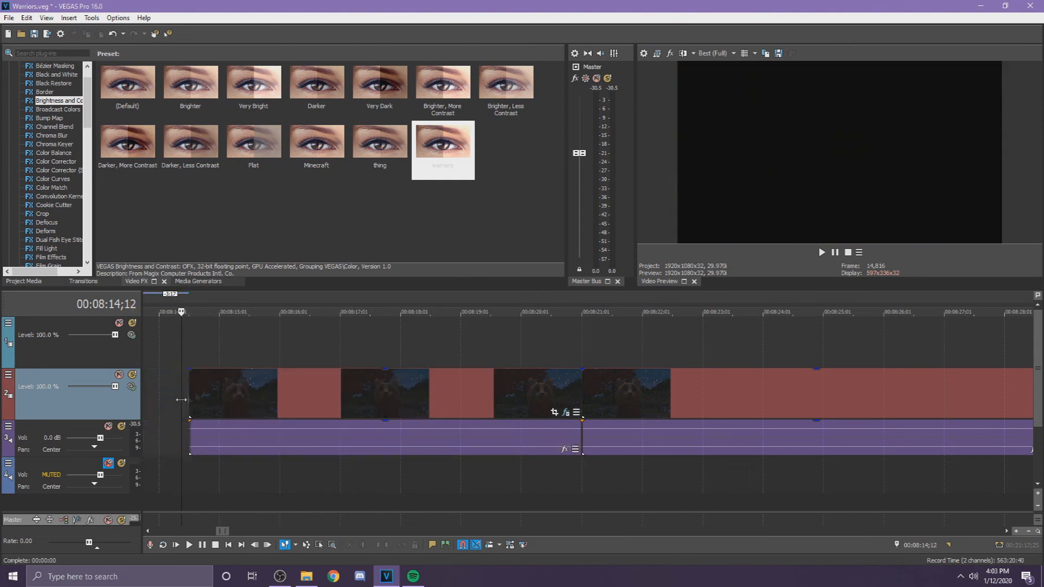
Step: Append the trimmed piece to the assembled clips and move the remaining recording earlier to about 00:08:14
scroll(182, 399, "down", 3)
left_click_drag(614, 396, 242, 396)
scroll(241, 396, "up", 1)
left_click_drag(767, 393, 640, 381)
Step: Play the remaining section from its start and split it at about 00:08:21
left_click(613, 403)
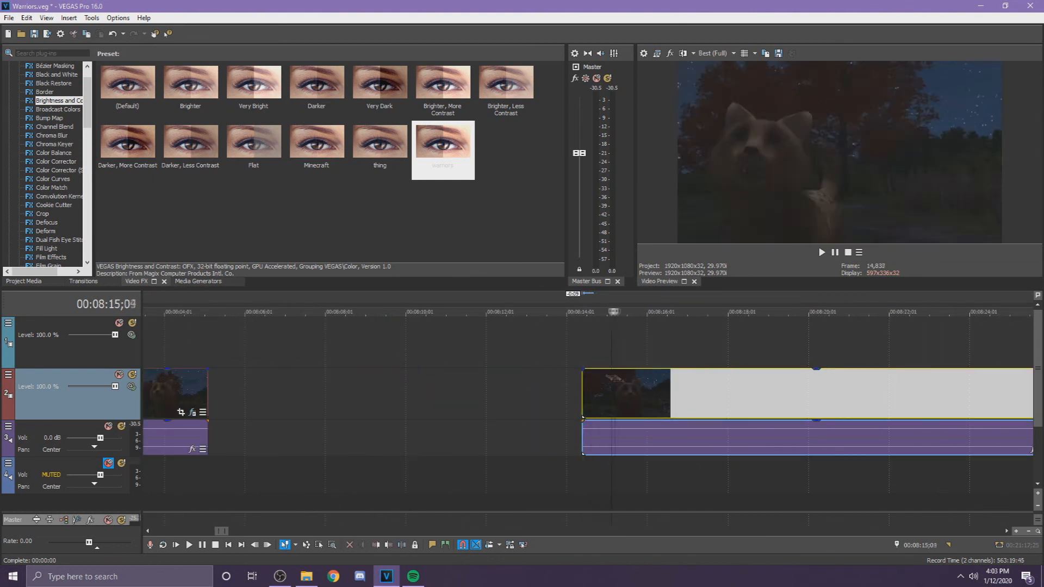
left_click(695, 410)
left_click(706, 411)
left_click(190, 545)
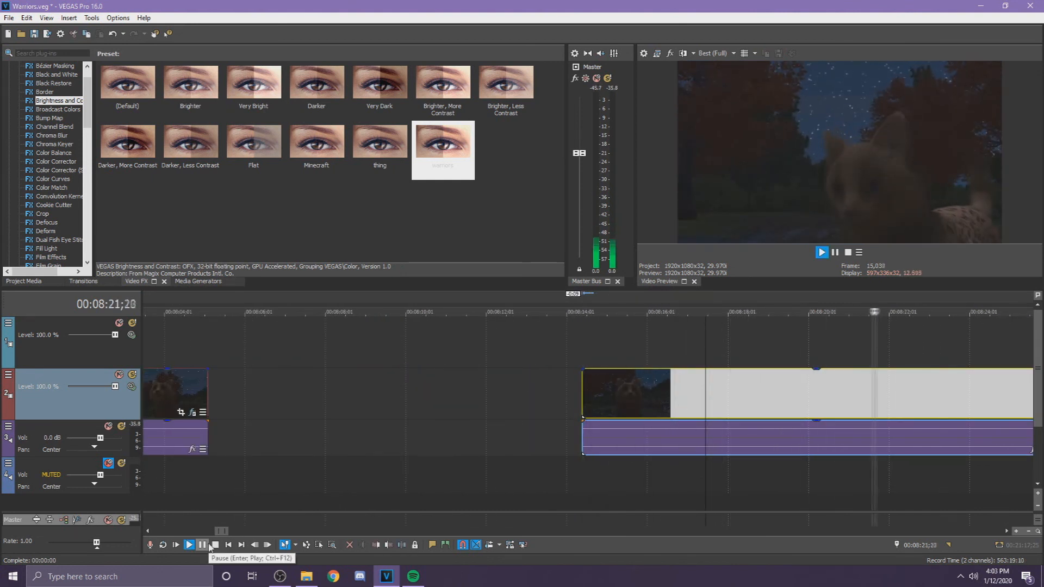
left_click(207, 546)
key("s")
Step: Cut the piece at about 00:08:14, delete the footage before the cut, and move the rest back to about 00:08:10
left_click_drag(812, 406, 585, 408)
left_click(585, 403)
scroll(584, 403, "up", 1)
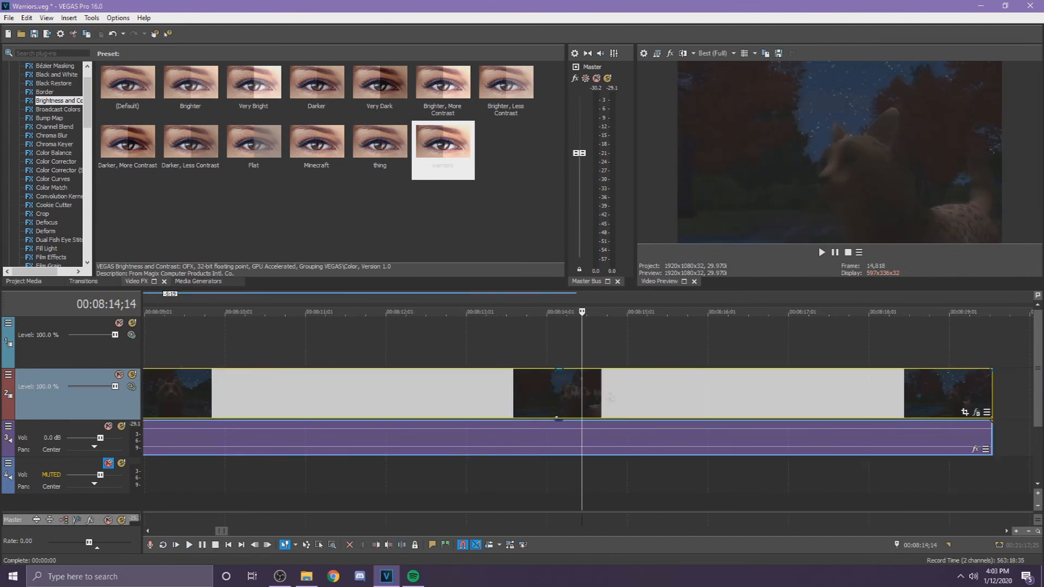
key("s")
left_click(491, 407)
key("Delete")
left_click_drag(651, 415, 296, 418)
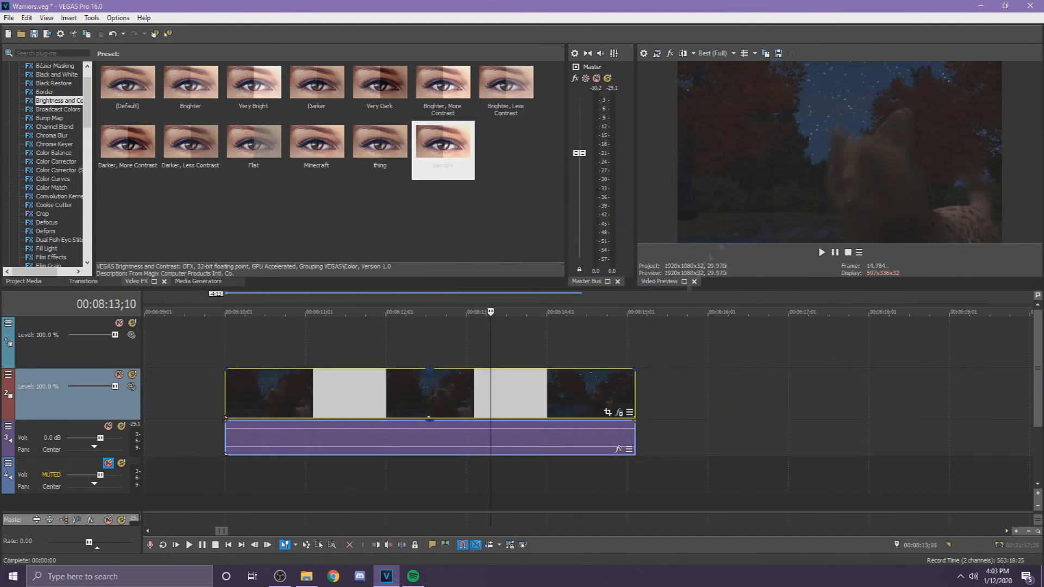
Step: Preview the trimmed piece and bring it back to the assembled clips
key("space")
key("space")
left_click(537, 393)
left_click_drag(635, 394, 370, 393)
scroll(480, 426, "down", 6)
scroll(559, 381, "up", 2)
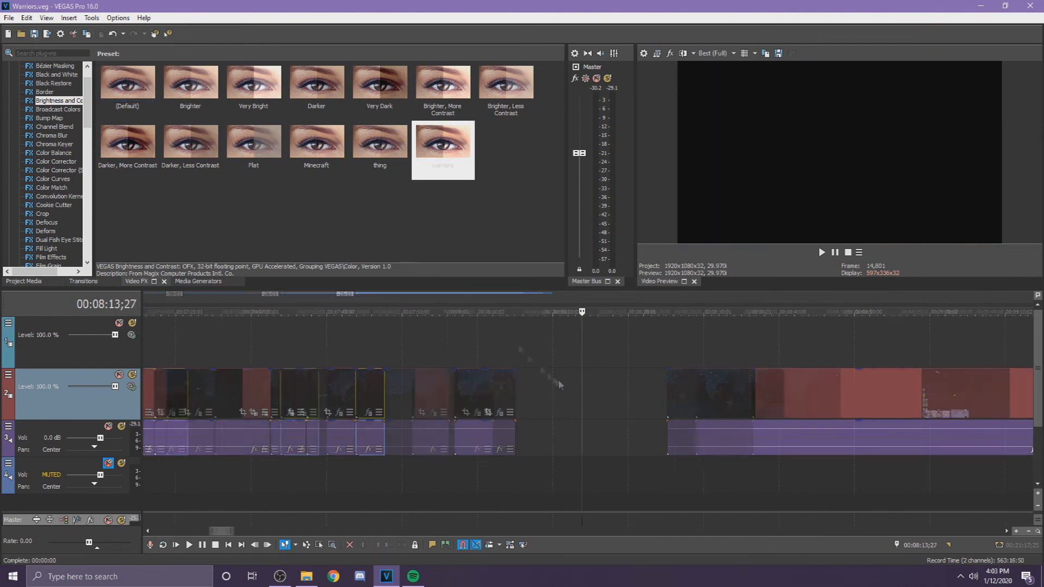
Step: Move the remaining recording earlier to about 00:08:13;27
scroll(905, 452, "up", 1)
left_click_drag(898, 449, 664, 412)
scroll(568, 346, "up", 2)
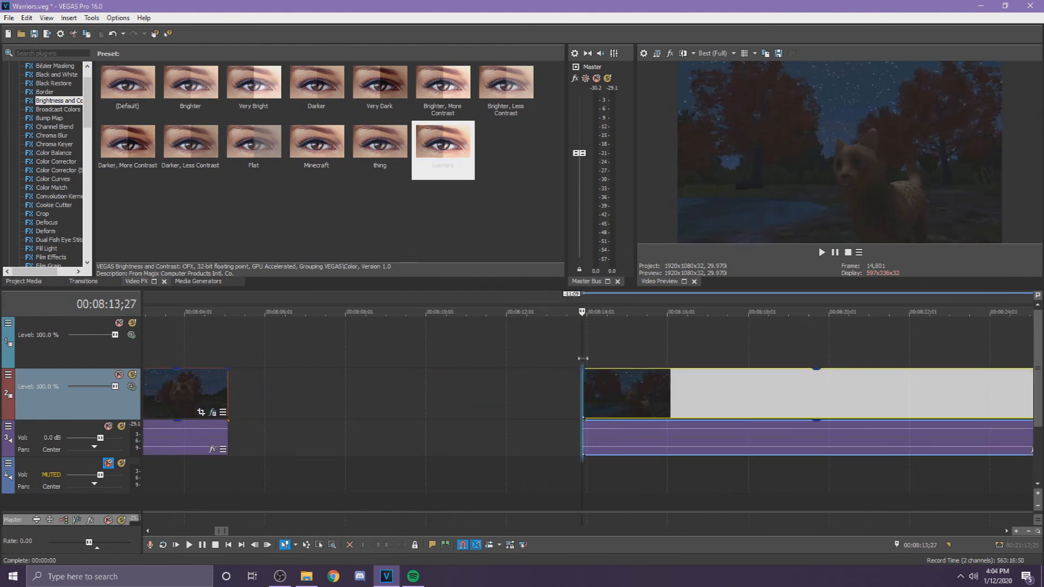
Step: Scan ahead through the recording and trim its start to about 00:09:05
key("space")
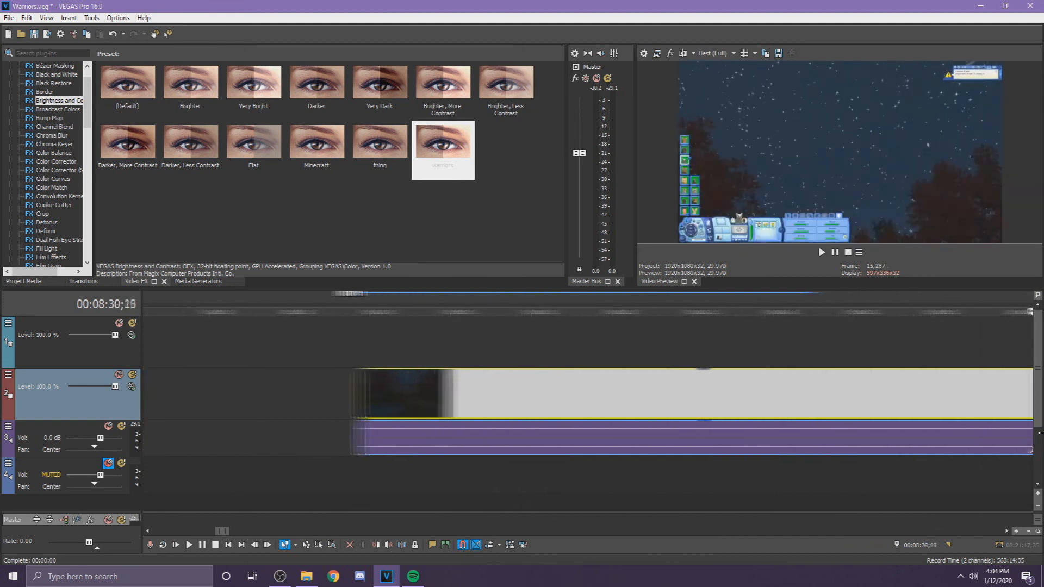
scroll(605, 392, "down", 4)
left_click_drag(605, 393, 678, 397)
scroll(678, 397, "up", 2)
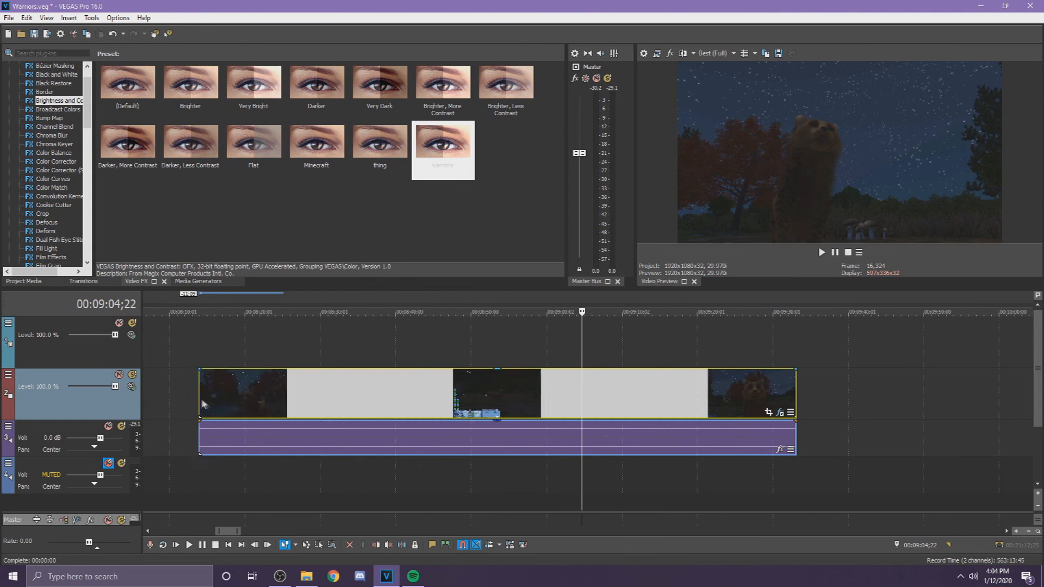
left_click_drag(202, 405, 578, 397)
scroll(580, 395, "up", 2)
left_click_drag(582, 361, 619, 361)
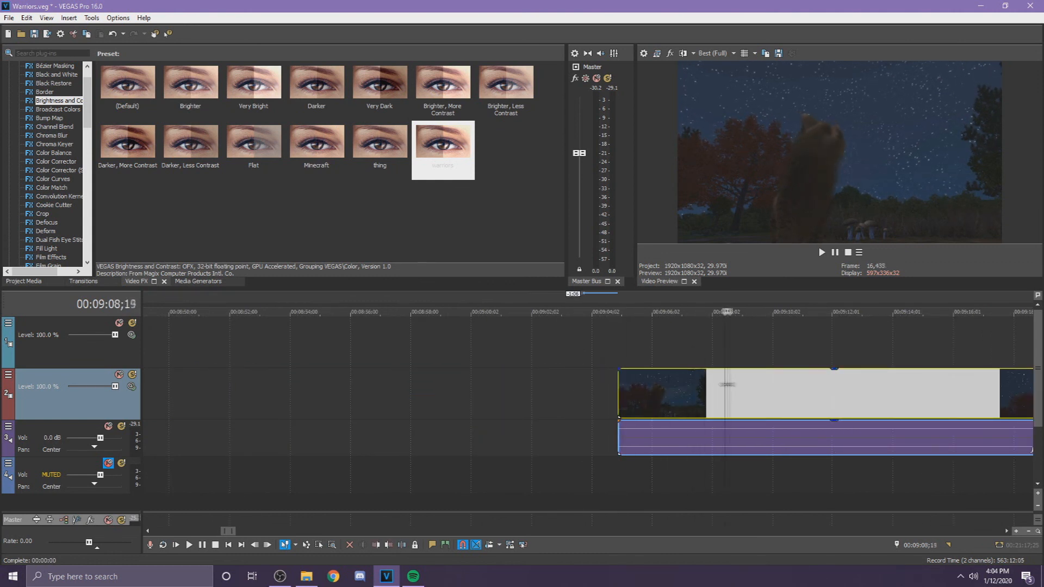
Step: Split the recording at about 00:09:12;27 and append the front piece to the assembled clips
mouse_move(865, 408)
left_mouse_down()
mouse_move(881, 408)
mouse_move(853, 408)
left_mouse_up()
key("s")
scroll(859, 407, "down", 6)
left_click_drag(573, 401, 376, 398)
left_click_drag(399, 392, 409, 392)
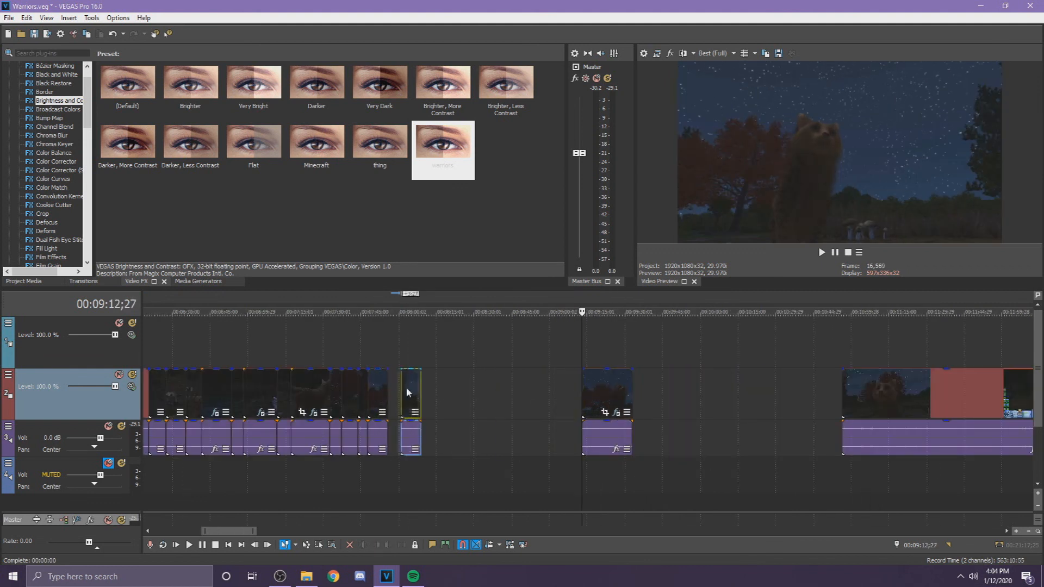
Step: Move the remaining section of the recording earlier to about 00:08:27;27
scroll(651, 401, "down", 2)
left_click(750, 393)
left_click(723, 386)
left_click_drag(707, 388, 477, 387)
scroll(590, 390, "up", 1)
scroll(484, 385, "up", 4)
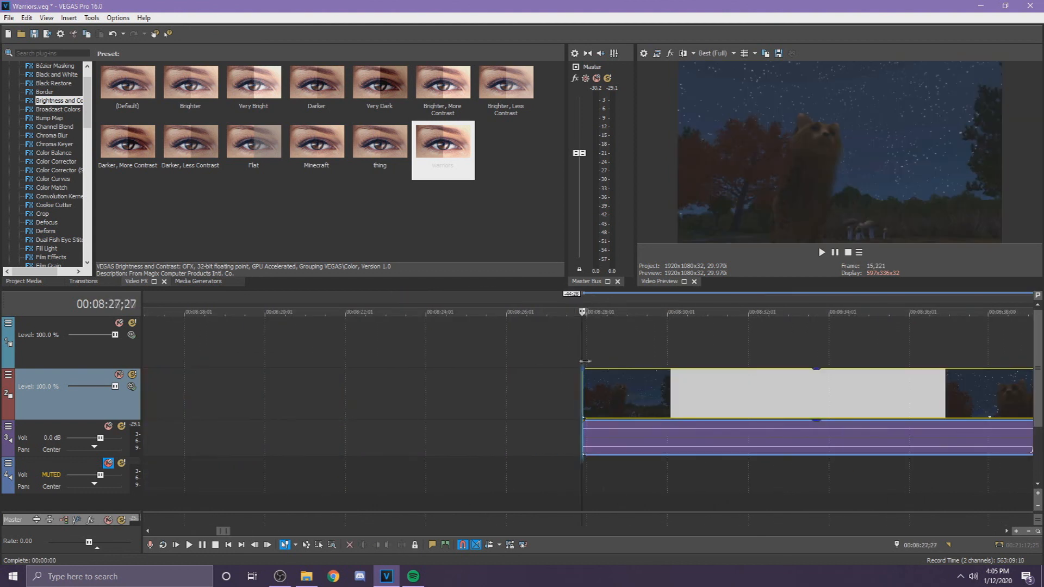
Step: Scrub through the section, delete its unwanted footage, and append the kept piece to the assembled clips
left_click(753, 397)
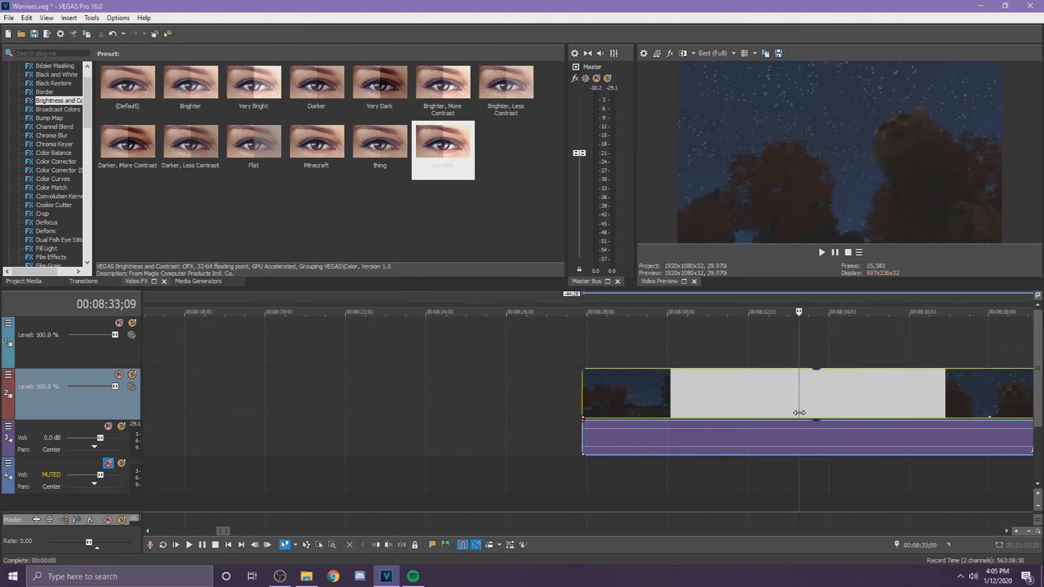
left_click_drag(896, 420, 1010, 434)
left_click(842, 415)
key("Delete")
scroll(434, 397, "down", 5)
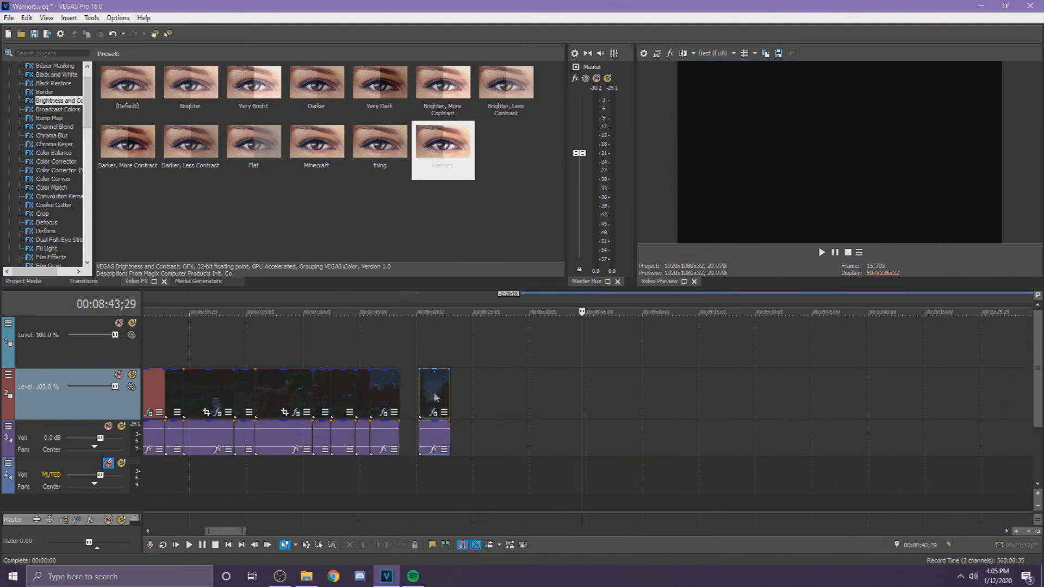
left_click_drag(434, 398, 415, 398)
Step: Move the last leftover recording earlier on the timeline and save the project
scroll(415, 397, "down", 4)
left_click_drag(755, 420, 627, 419)
left_click(576, 418)
left_click(34, 33)
Step: Review the leftover recording after the assembled clips and delete it
scroll(580, 424, "up", 6)
left_click_drag(583, 365, 766, 407)
left_click_drag(1000, 416, 761, 404)
key("Delete")
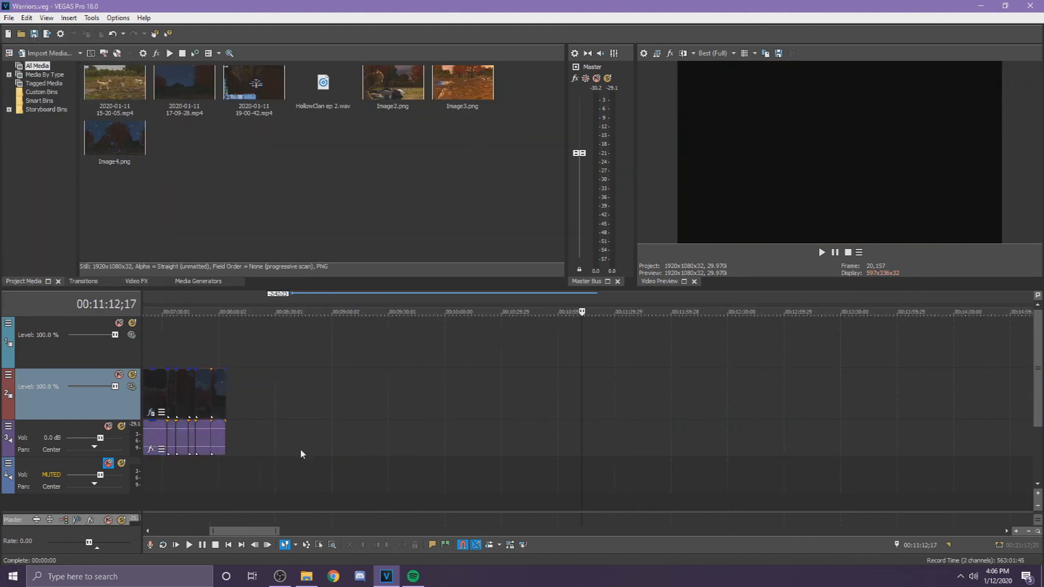
Step: Insert an audio track above the assembled clips and delete the surplus empty video track
left_click(268, 487)
right_click(106, 506)
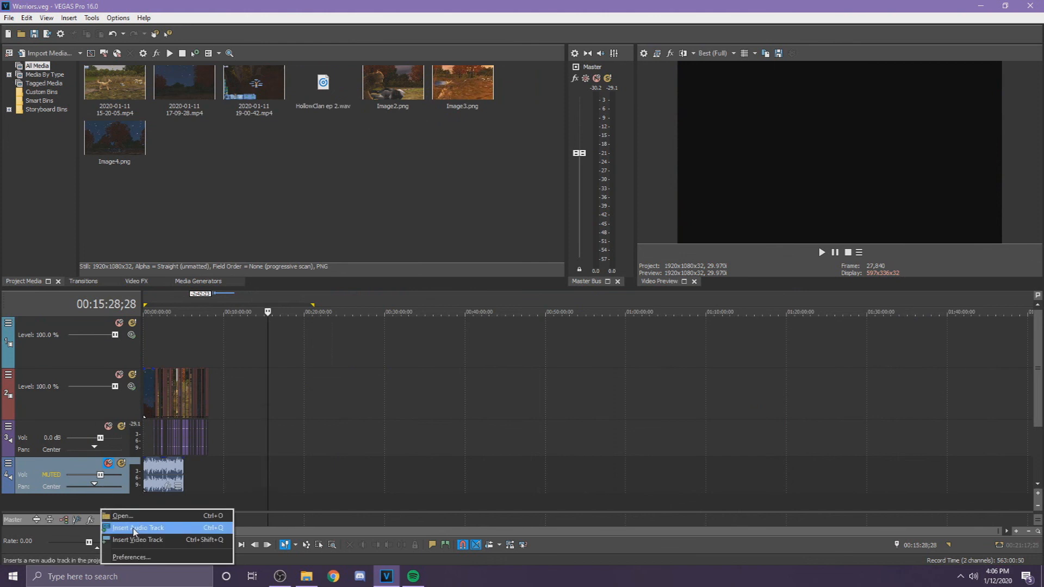
left_click(136, 520)
left_click_drag(54, 457, 55, 332)
left_click(173, 337)
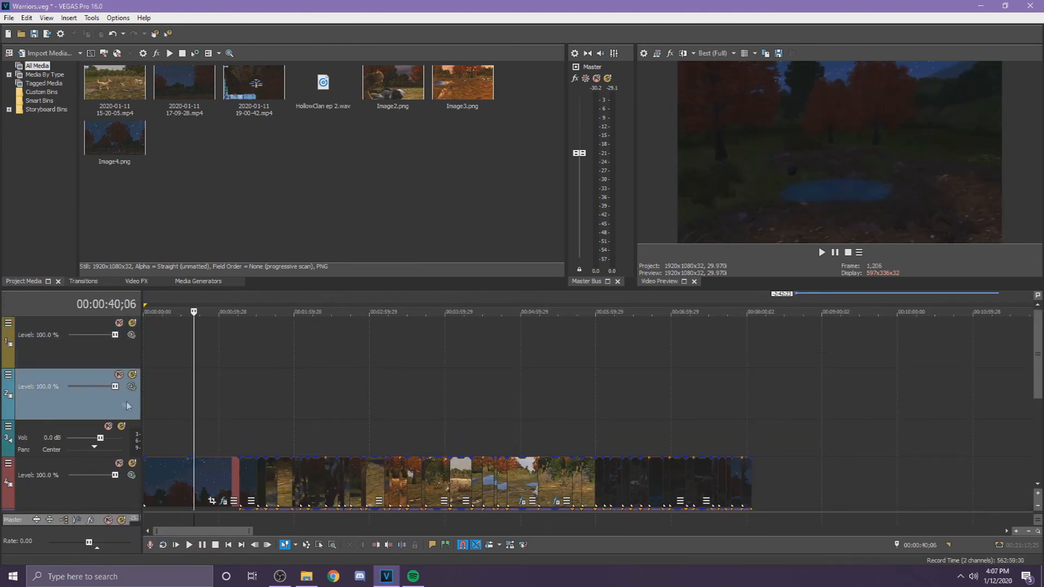
key("Delete")
left_click_drag(115, 82, 164, 340)
left_click(559, 339)
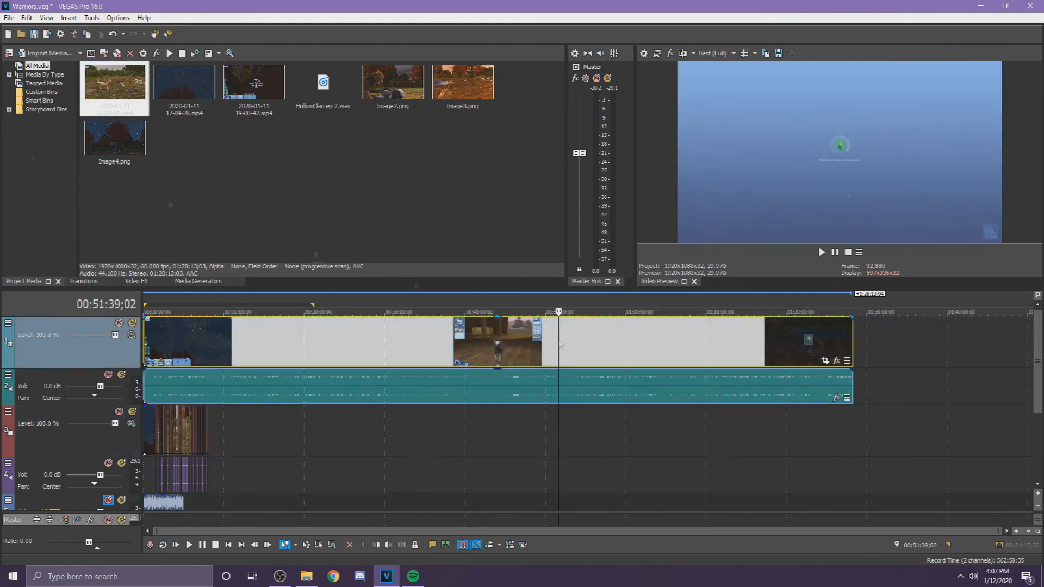
key("Delete")
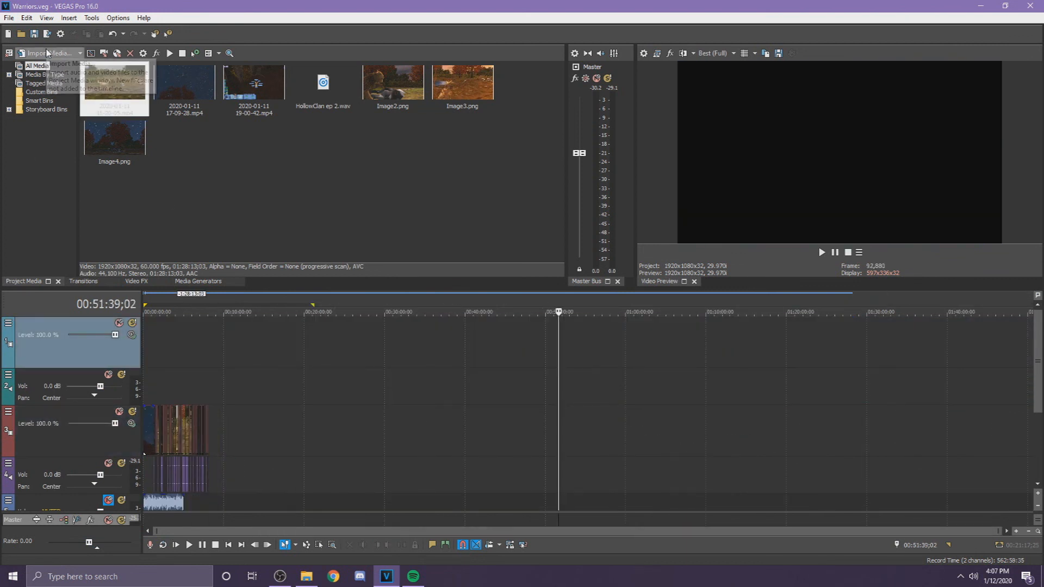
Step: Play the opening night-sky clip and split it at about 00:00:03
left_click(247, 204)
left_click_drag(185, 85, 237, 430)
scroll(237, 430, "up", 7)
left_click_drag(583, 312, 874, 313)
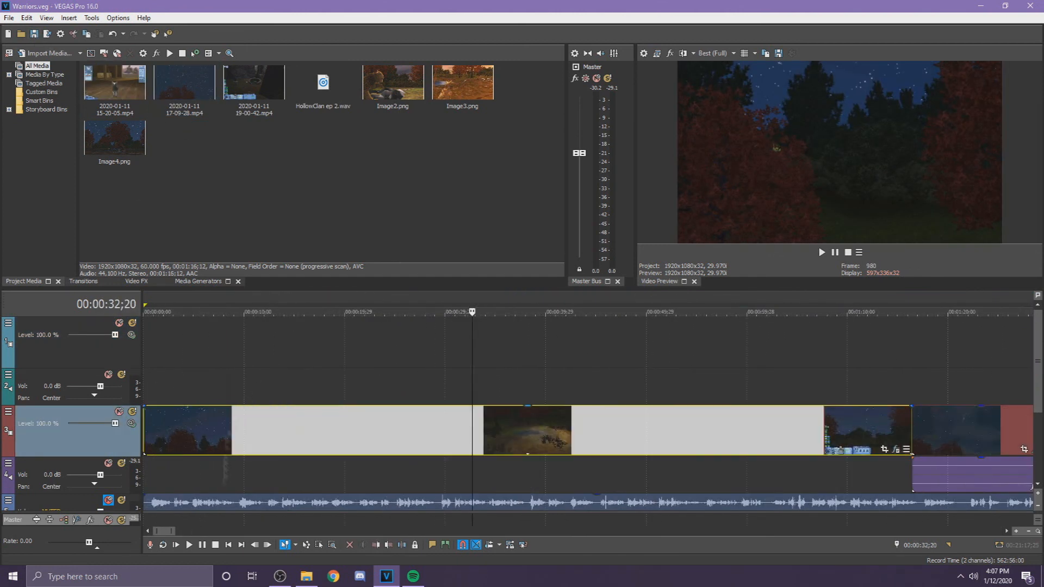
left_click(189, 545)
left_click(202, 545)
scroll(236, 443, "up", 6)
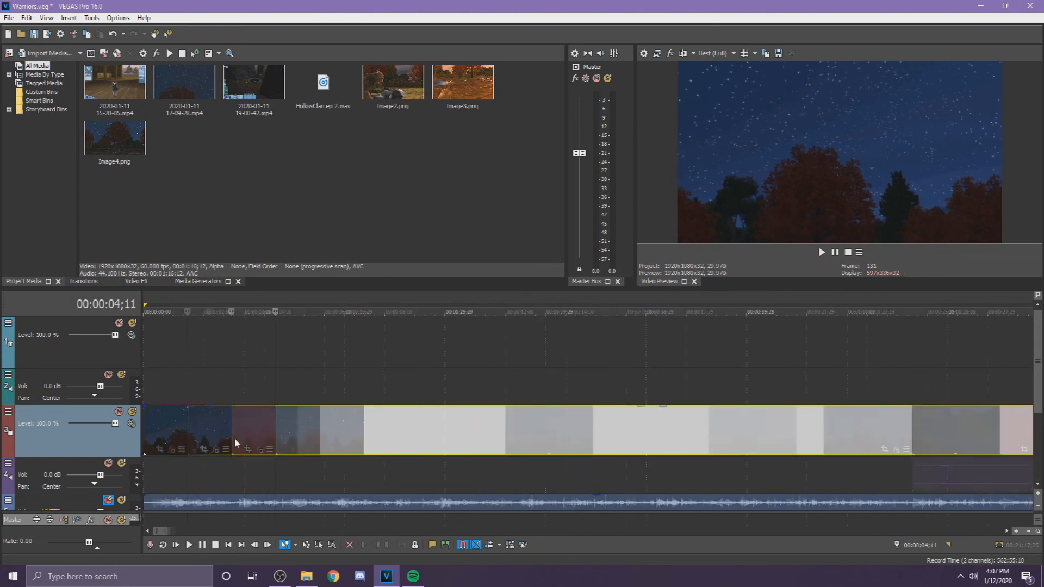
key("s")
Step: Fine-tune the end of the opening piece at about 00:00:03 and place the remaining footage directly behind it
key("Left")
key("Left")
key("Left")
key("Left")
left_click_drag(435, 450, 428, 450)
left_click_drag(596, 435, 457, 433)
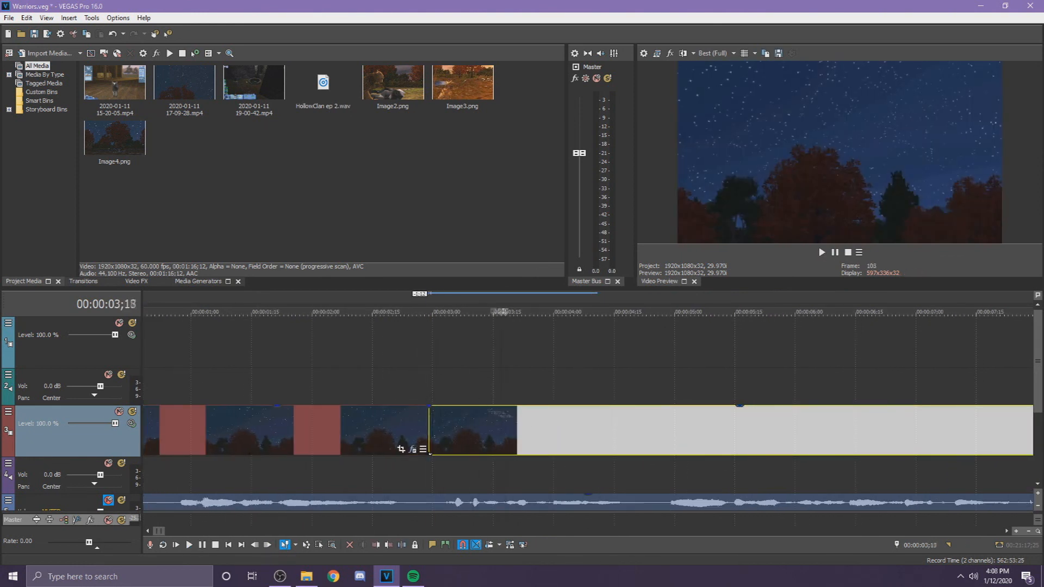
Step: Preview the remaining opening footage and trim its start to about 00:00:15
key("space")
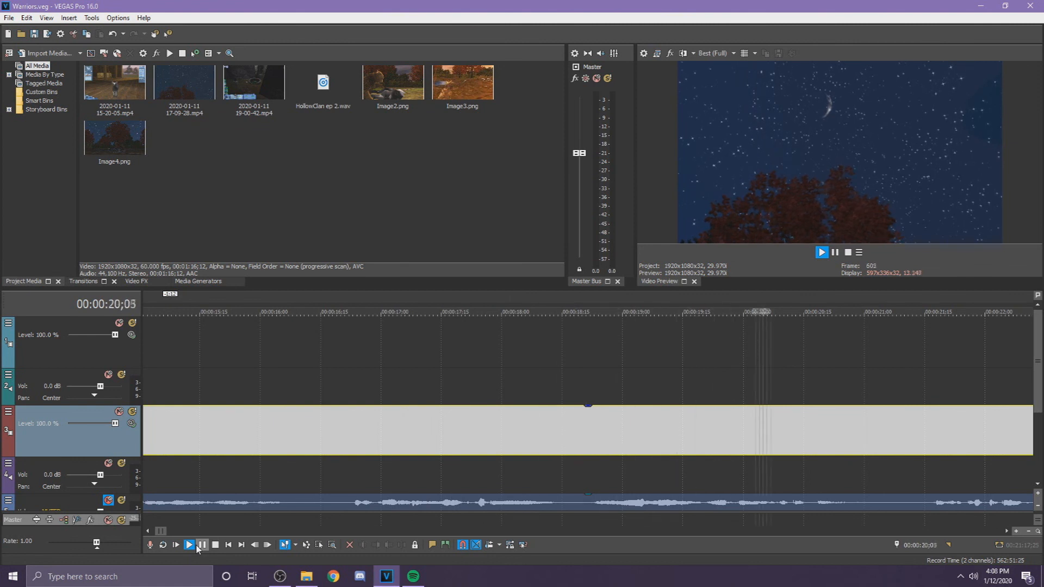
scroll(326, 419, "down", 5)
left_click(297, 428)
left_click_drag(174, 421, 281, 424)
left_click(282, 423)
scroll(305, 435, "up", 2)
left_click(190, 545)
left_click_drag(558, 419, 609, 420)
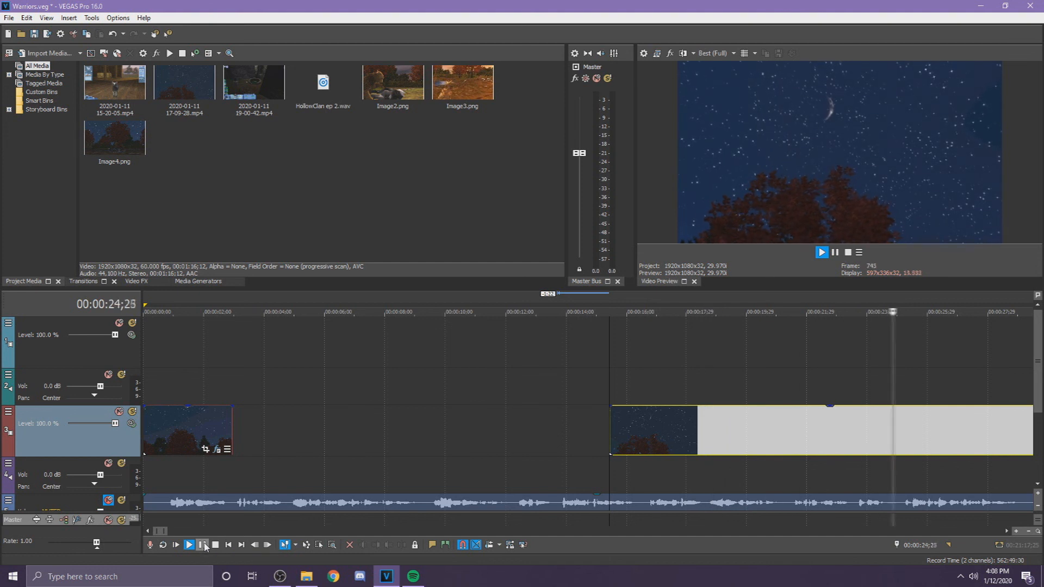
Step: Trim the end of the moon shot to about 00:00:29 and append the shot to the opening piece
left_click(202, 545)
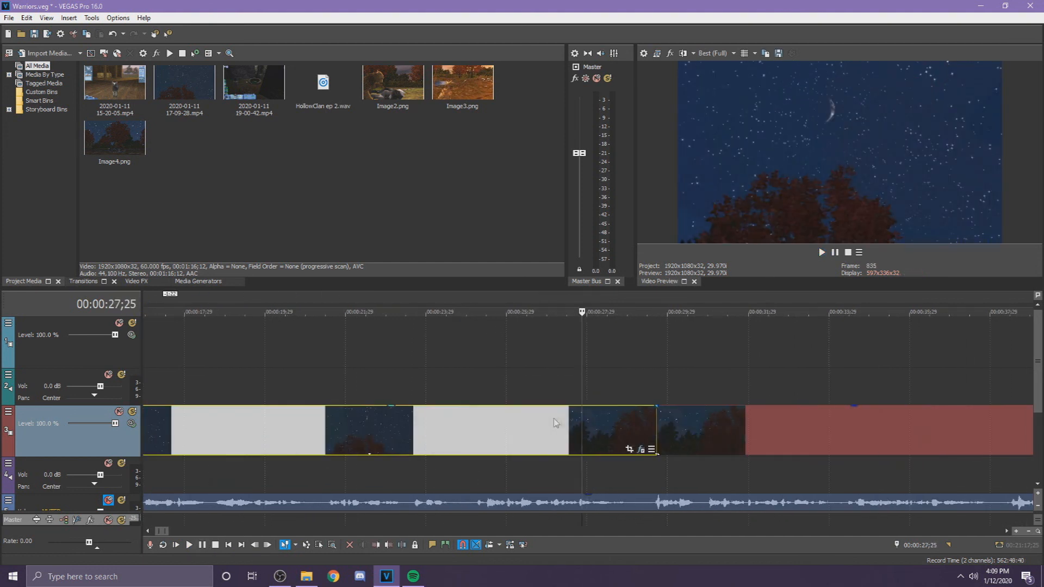
left_click_drag(656, 439, 614, 441)
scroll(554, 449, "down", 7)
left_click_drag(267, 437, 203, 436)
Step: Move the remaining opening footage earlier to about 00:00:22
left_click_drag(364, 434, 359, 434)
scroll(362, 434, "up", 6)
left_click_drag(654, 430, 475, 440)
Step: Cut the footage at about 00:00:27, delete the part before the cut, and move the rest back to 00:00:24;16
left_click(202, 545)
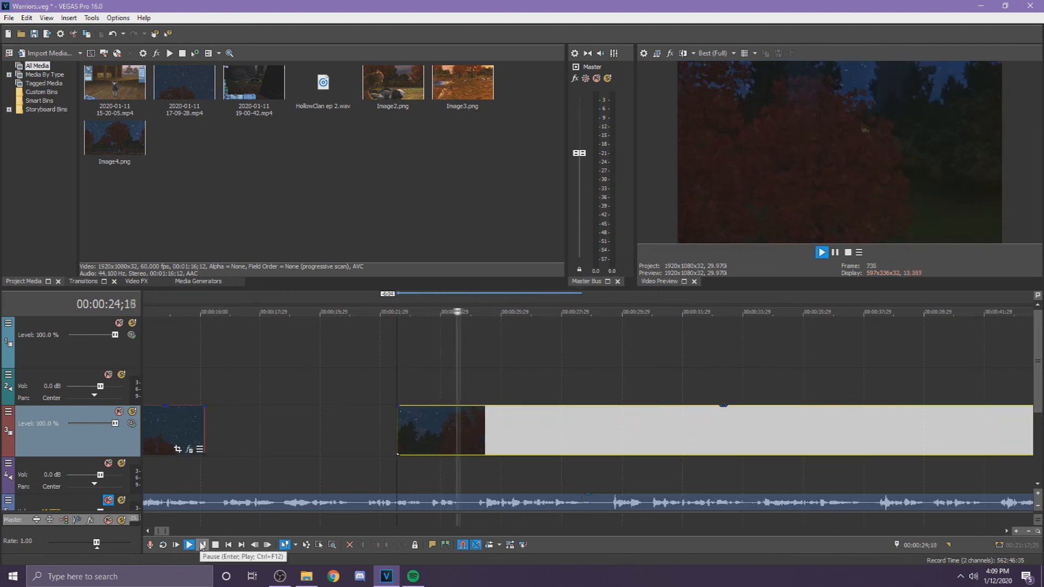
left_click(531, 441)
key("s")
left_click(458, 438)
key("Delete")
left_click_drag(588, 441, 517, 443)
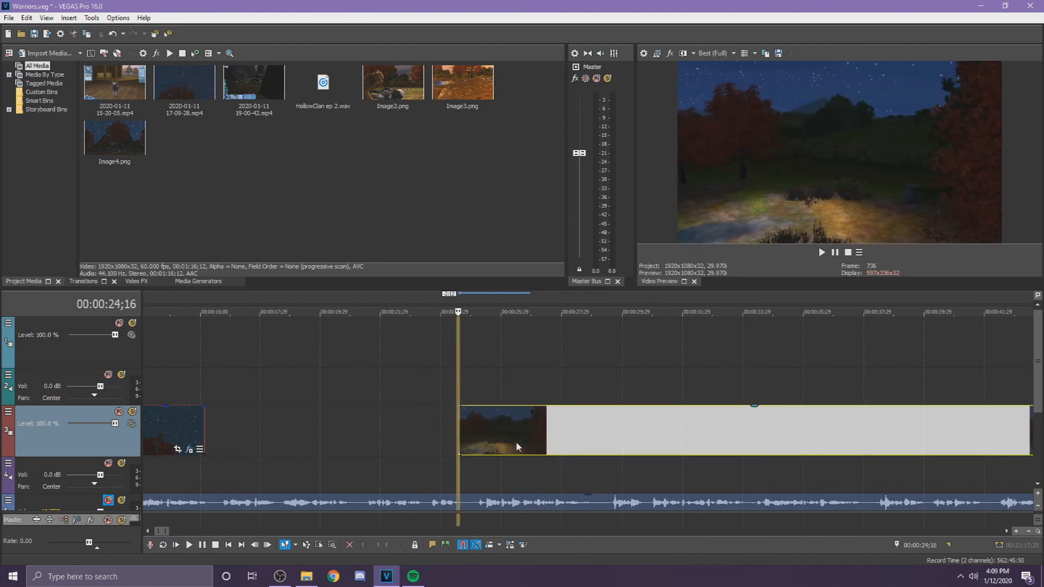
Step: Play through the footage and trim its start forward to about 00:00:43
left_click(203, 545)
left_click_drag(627, 424, 667, 428)
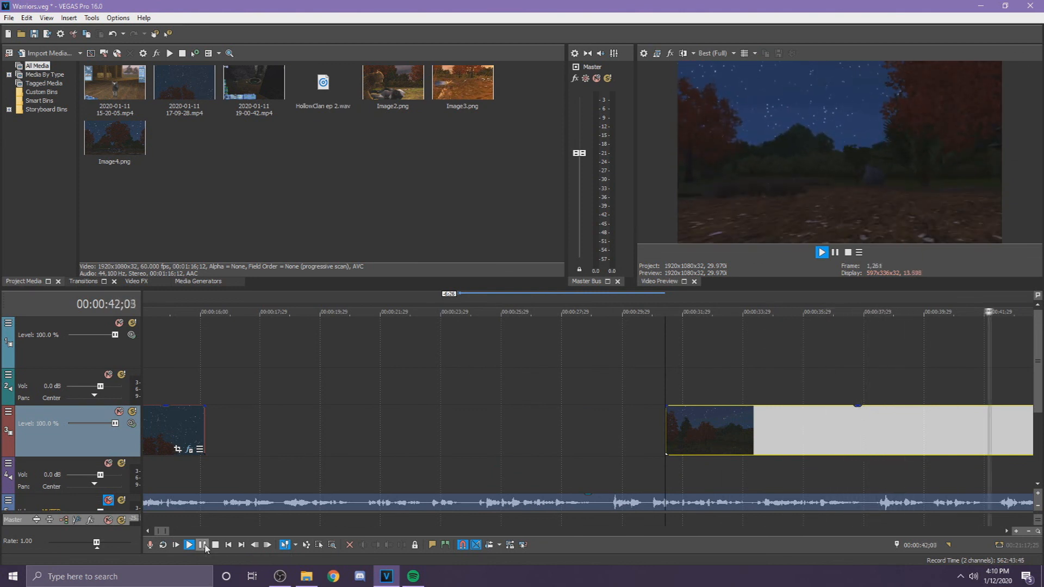
left_click(203, 546)
scroll(520, 416, "down", 2)
scroll(520, 416, "up", 1)
left_click_drag(351, 439, 582, 451)
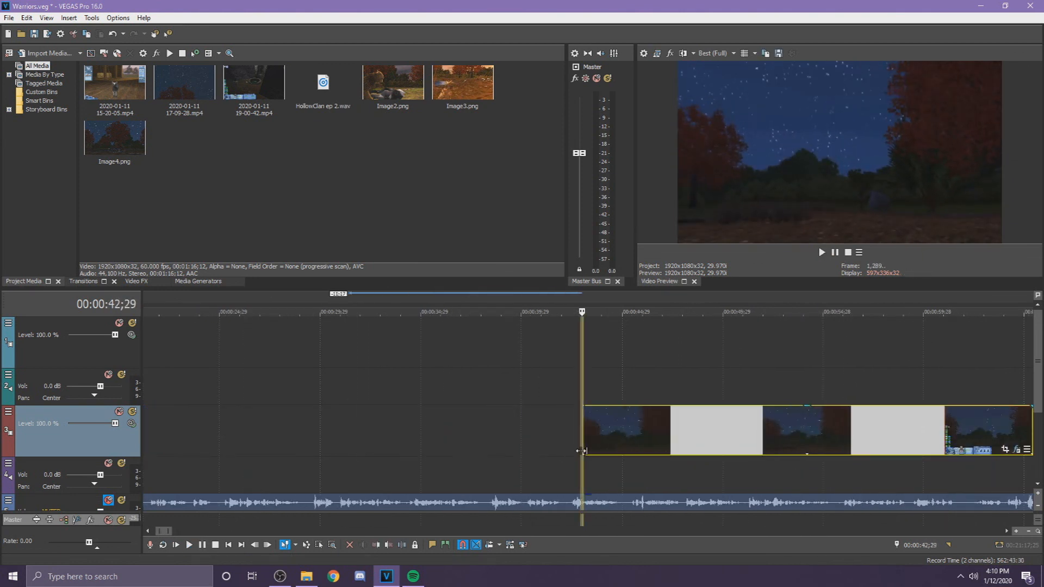
Step: Play the trimmed clip and shorten its end to about 00:00:59, before the game interface appears
left_click(203, 546)
left_click(190, 546)
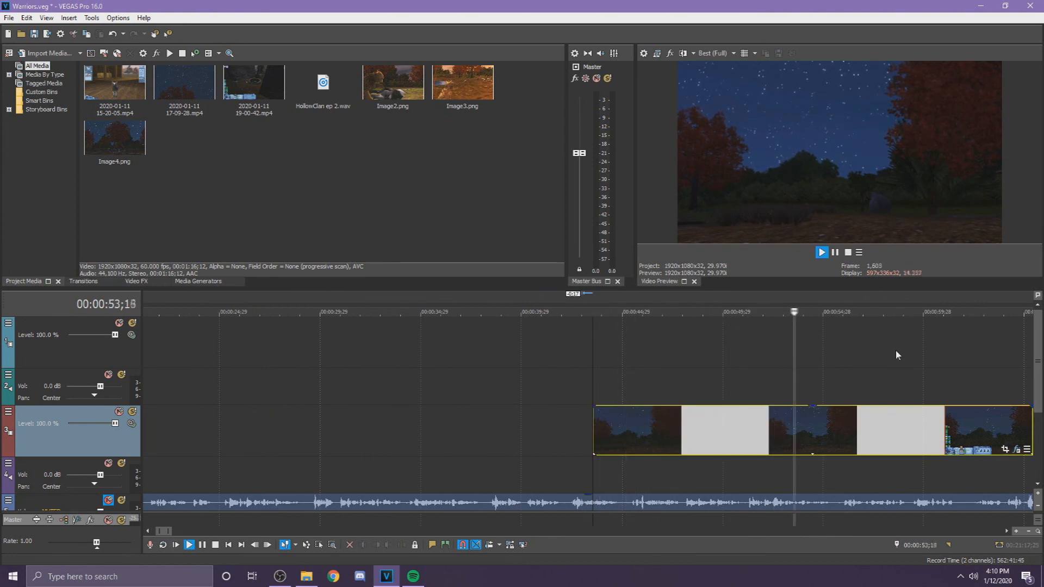
left_click(202, 547)
left_click_drag(1032, 433, 923, 433)
Step: Cut off the clip's tail at about 00:00:58;24 and append the clip to the opening pieces
left_click(902, 417)
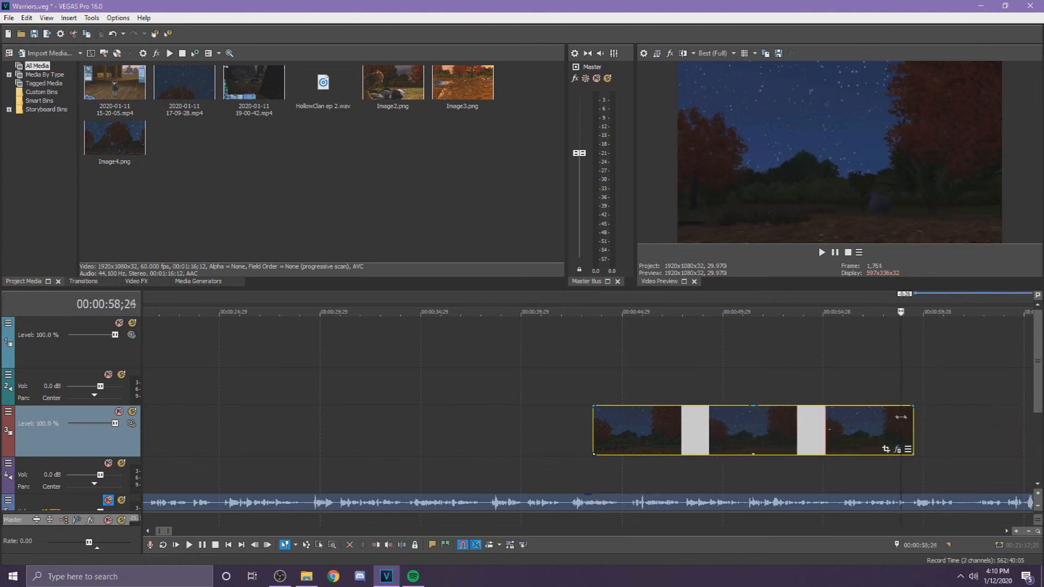
key("s")
key("Delete")
scroll(876, 426, "down", 6)
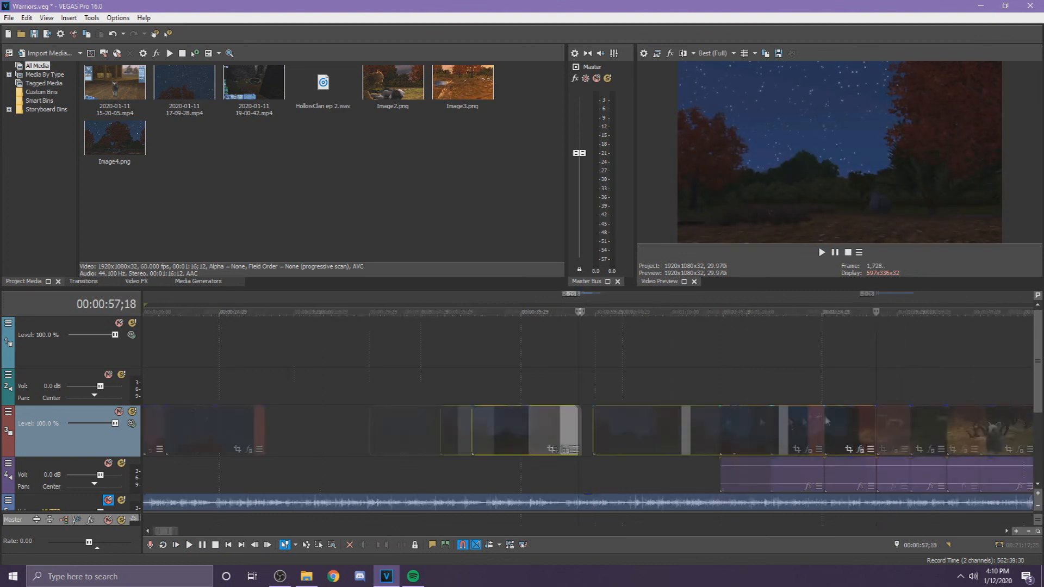
left_click_drag(274, 431, 206, 431)
scroll(498, 403, "down", 5)
Step: Save the project and switch to the OBS window
left_click(498, 403)
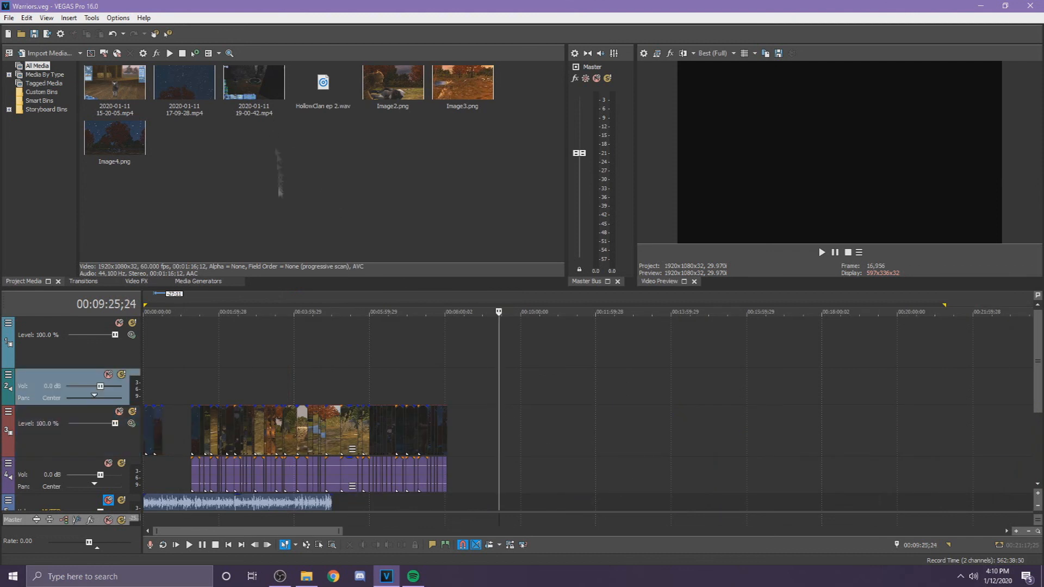
left_click(280, 576)
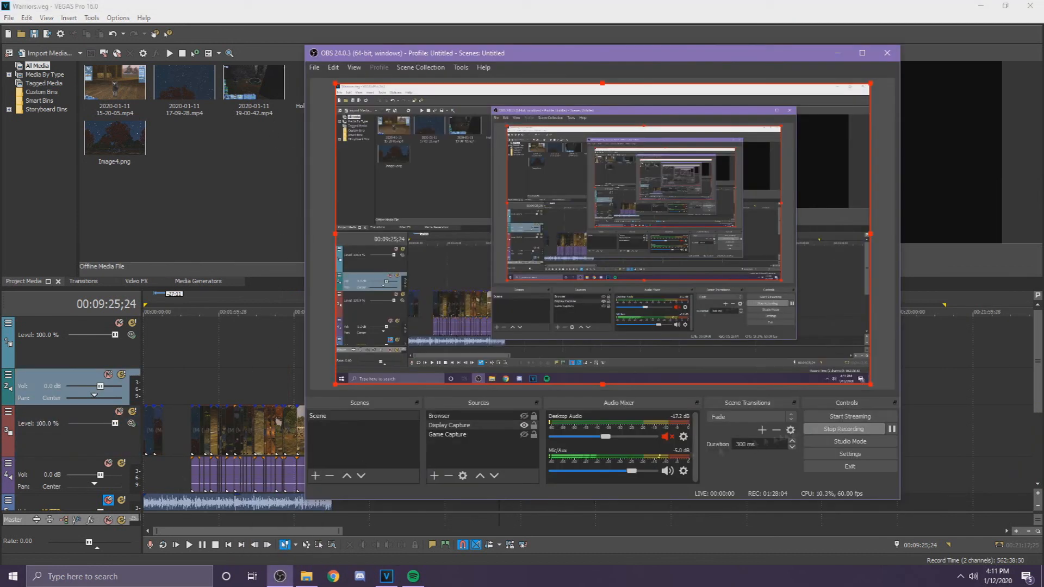